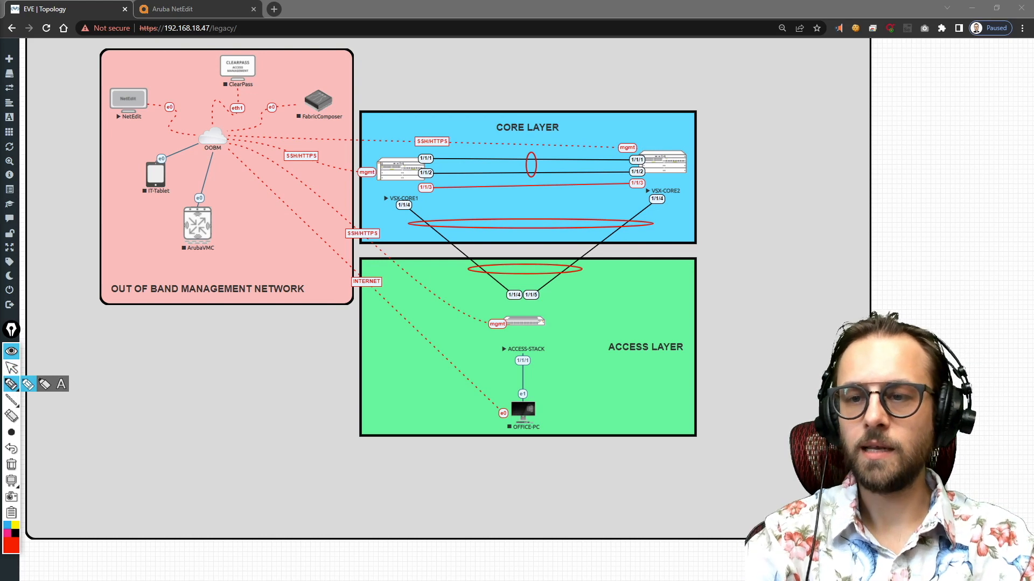
- Draw red arrows to NetEdit and the OOBM cloud, trace both core management links, and add a wavy line beside the access layer
click(11, 384)
mouse_move(76, 315)
mouse_down()
mouse_move(64, 266)
mouse_move(119, 125)
mouse_move(97, 127)
mouse_move(118, 175)
mouse_up()
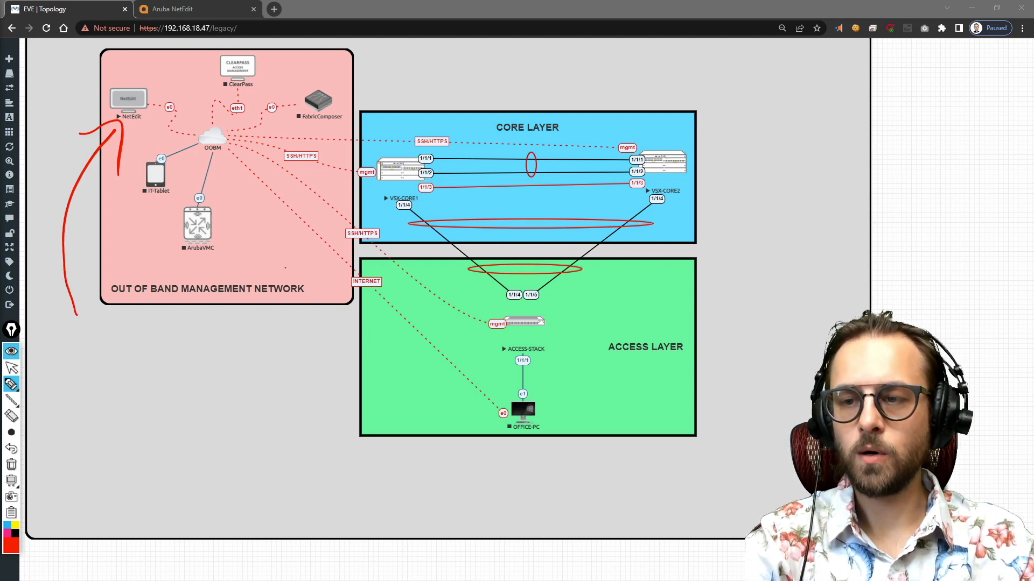
mouse_move(286, 267)
mouse_down()
mouse_move(230, 168)
mouse_move(215, 191)
mouse_move(253, 164)
mouse_up()
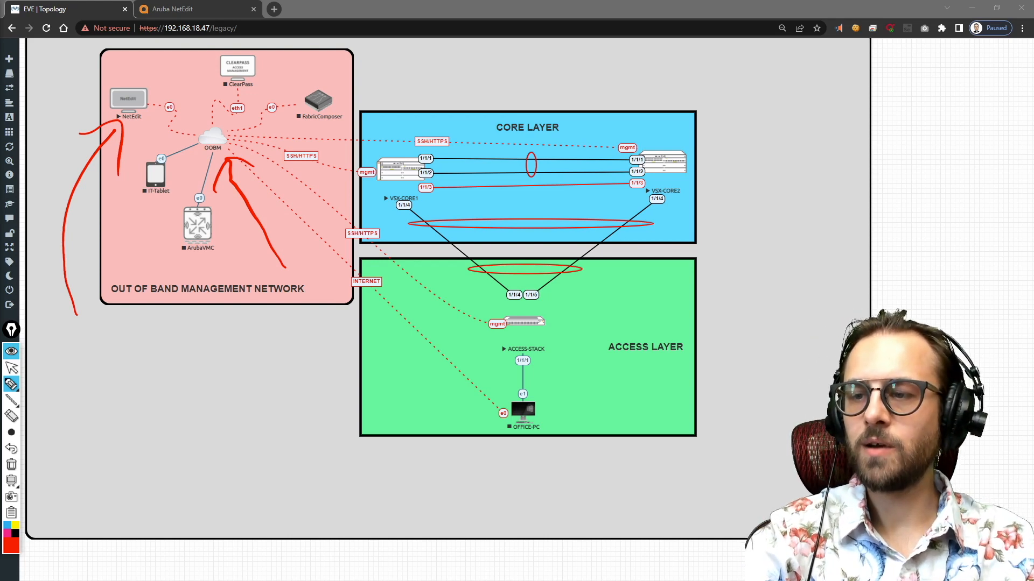
drag(293, 156, 358, 176)
drag(401, 143, 641, 143)
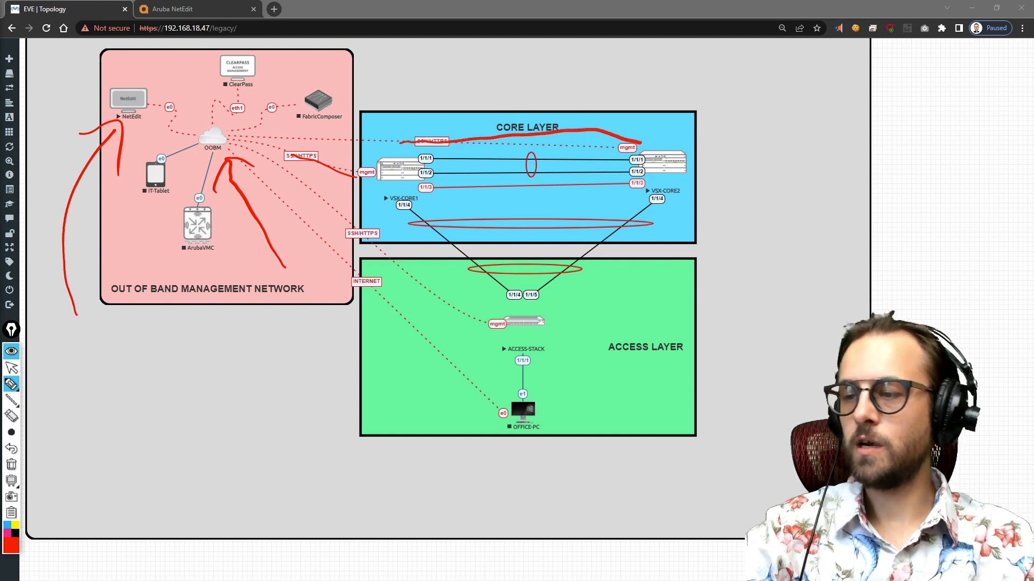
mouse_move(707, 258)
mouse_down()
mouse_move(731, 272)
mouse_move(753, 447)
mouse_up()
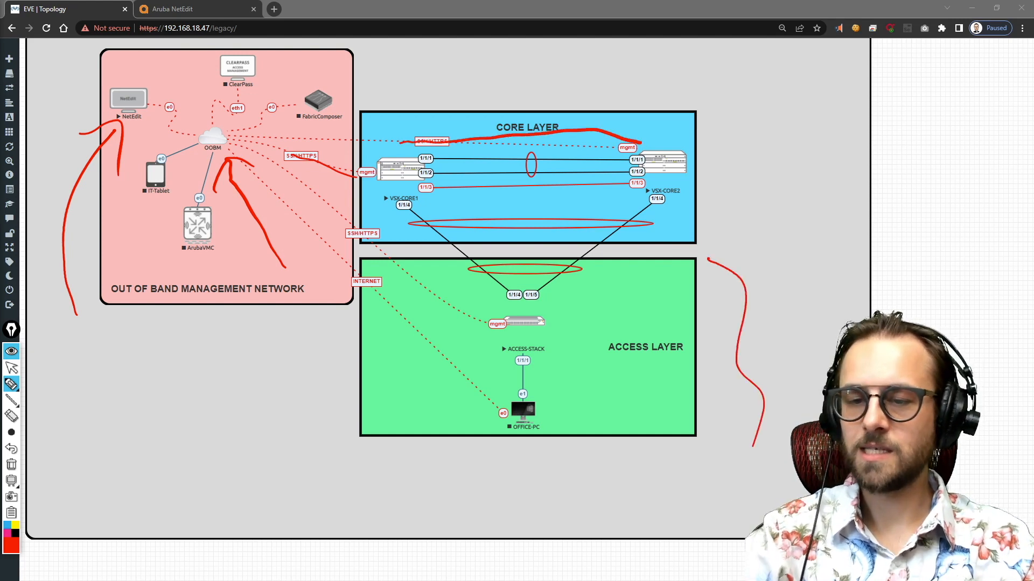
- Draw a blue arrow toward the core layer and handwrite SSH in blue below the management network
click(8, 525)
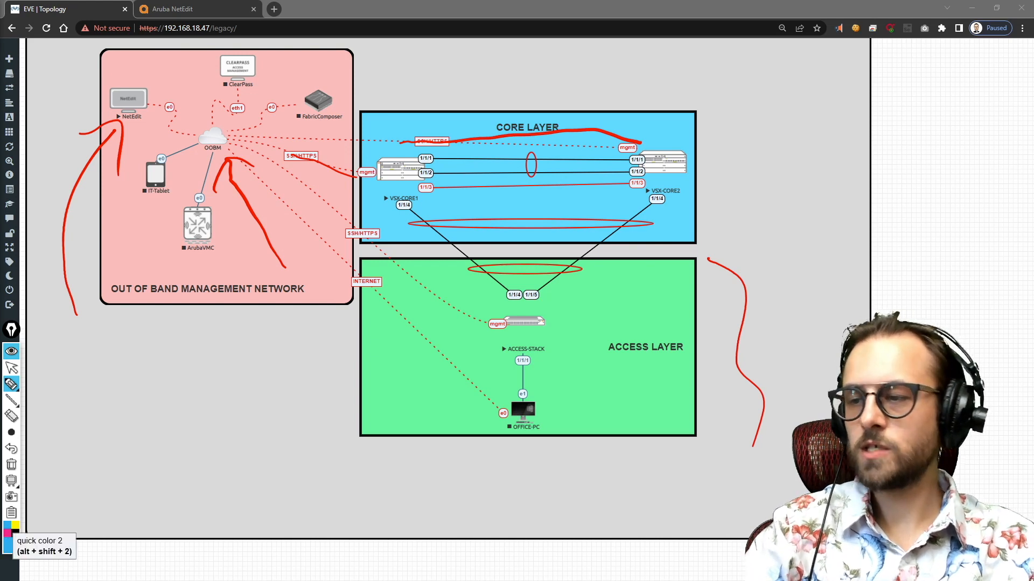
mouse_move(821, 96)
mouse_down()
mouse_move(753, 141)
mouse_move(760, 163)
mouse_up()
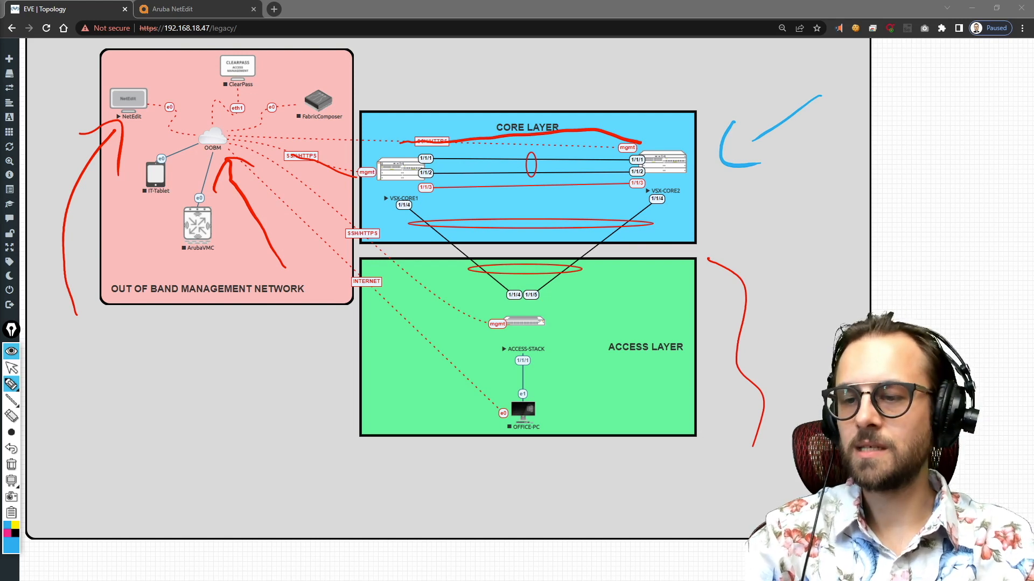
drag(188, 359, 156, 432)
mouse_move(220, 356)
mouse_down()
mouse_move(207, 427)
mouse_move(233, 414)
mouse_up()
mouse_move(235, 398)
mouse_down()
mouse_move(265, 386)
mouse_move(264, 413)
mouse_up()
- Handwrite HTTPS in blue beneath SSH, striking out the first attempt and underlining the rewritten word
mouse_move(172, 459)
mouse_down()
mouse_move(162, 507)
mouse_move(198, 506)
mouse_up()
mouse_move(169, 487)
mouse_down()
mouse_move(217, 470)
mouse_move(214, 506)
mouse_move(245, 454)
mouse_move(237, 503)
mouse_up()
click(272, 488)
drag(274, 452, 264, 502)
drag(154, 496, 303, 460)
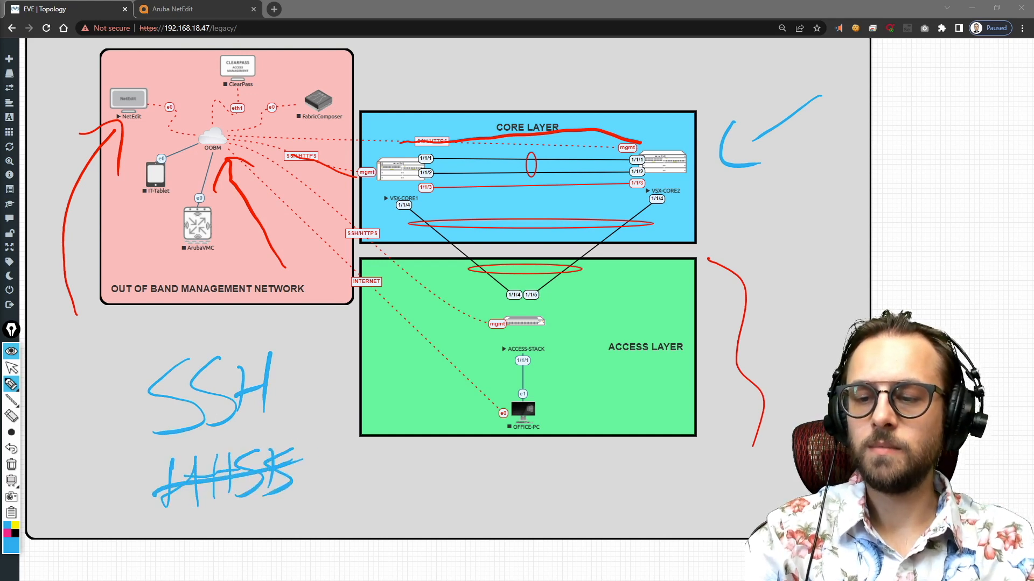
mouse_move(233, 512)
mouse_down()
mouse_move(237, 539)
mouse_move(258, 518)
mouse_up()
mouse_move(257, 503)
mouse_down()
mouse_move(255, 537)
mouse_move(293, 519)
mouse_up()
click(303, 527)
mouse_move(305, 504)
mouse_down()
mouse_move(303, 519)
mouse_move(324, 514)
mouse_up()
mouse_move(318, 537)
mouse_down()
mouse_move(317, 495)
mouse_move(322, 518)
mouse_up()
drag(347, 493, 350, 535)
drag(226, 565, 333, 556)
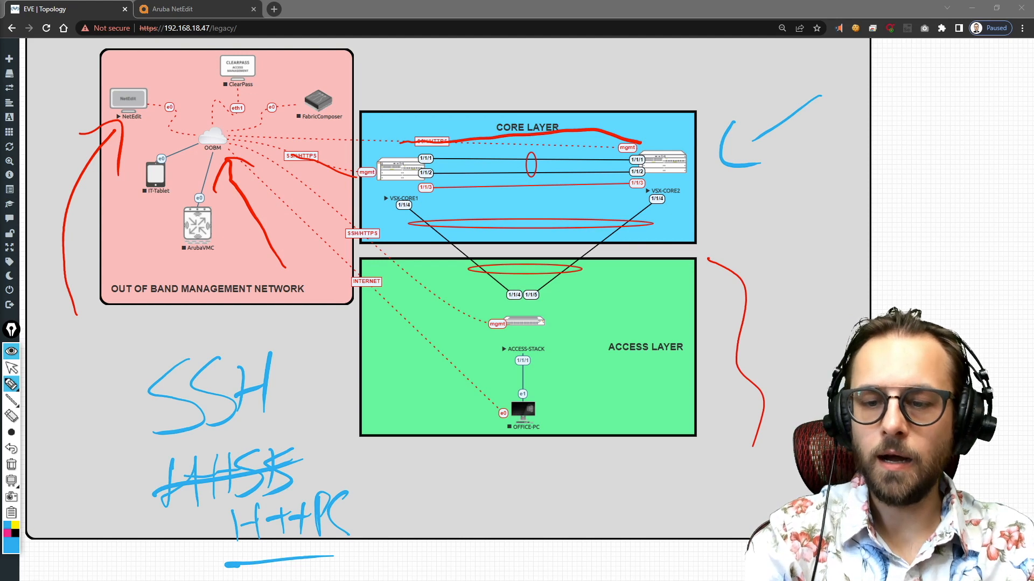
- Trace and loop the 1/1/1 and 1/1/2 links between the core switches in magenta, and handwrite "Sync" beside the core layer
click(8, 533)
drag(428, 158, 641, 159)
drag(425, 173, 584, 175)
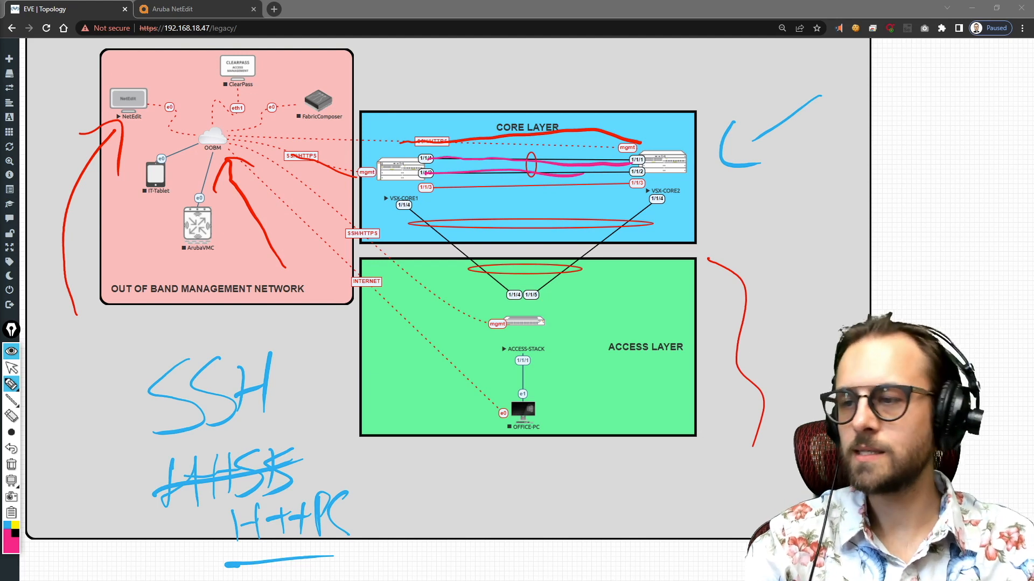
mouse_move(527, 153)
mouse_down()
mouse_move(534, 164)
mouse_move(526, 154)
mouse_up()
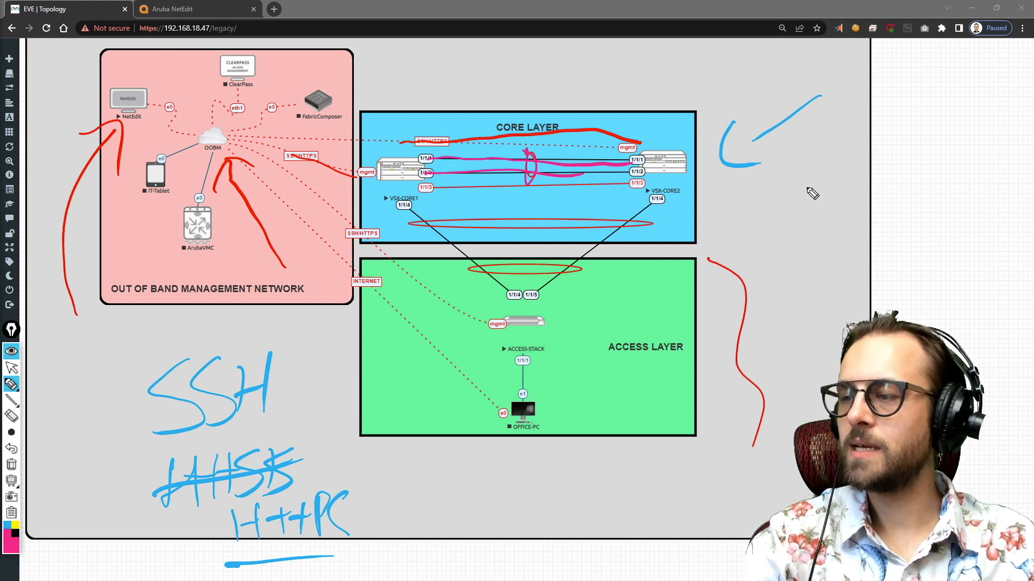
mouse_move(819, 188)
mouse_down()
mouse_move(799, 236)
mouse_move(784, 228)
mouse_up()
mouse_move(827, 189)
mouse_down()
mouse_move(847, 226)
mouse_move(838, 253)
mouse_up()
mouse_move(862, 202)
mouse_down()
mouse_move(859, 233)
mouse_move(881, 231)
mouse_up()
drag(913, 195, 925, 233)
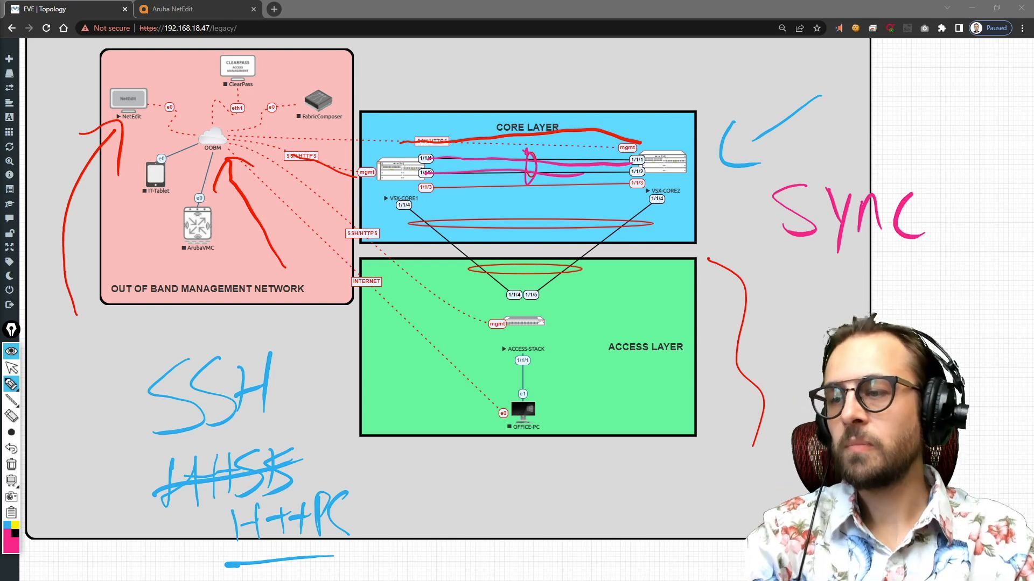
- Mark the 1/1/3 core link with magenta dashes labelled 130, and handwrite "Nexus VPC" beneath the access layer
drag(433, 187, 632, 182)
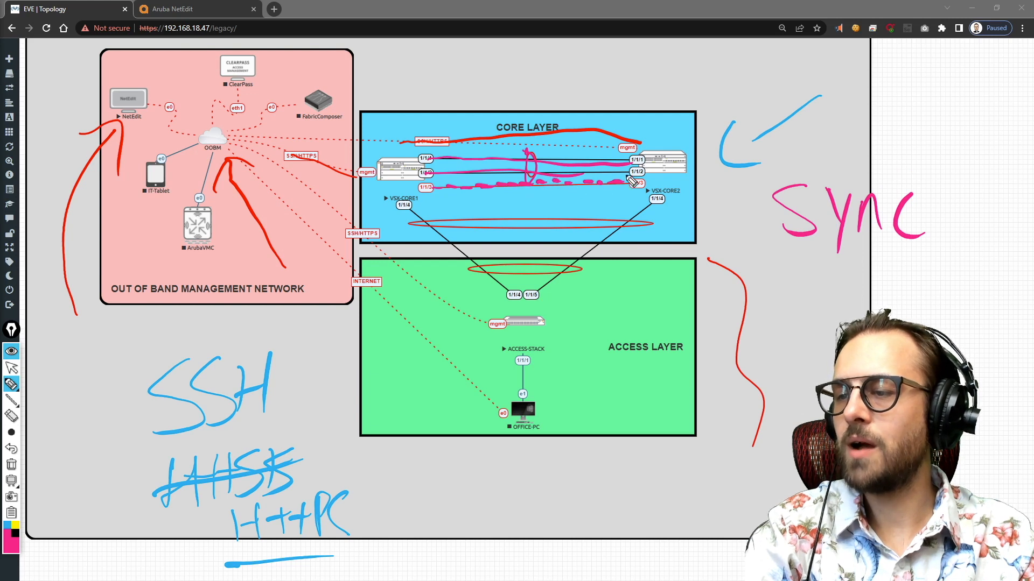
mouse_move(525, 193)
mouse_down()
mouse_move(506, 218)
mouse_move(579, 199)
mouse_up()
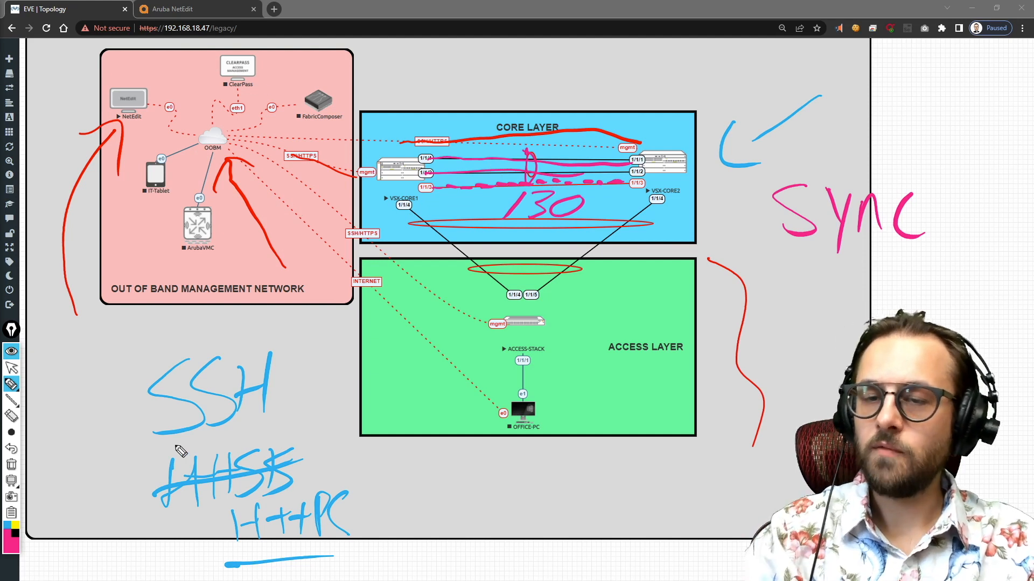
drag(538, 471, 568, 458)
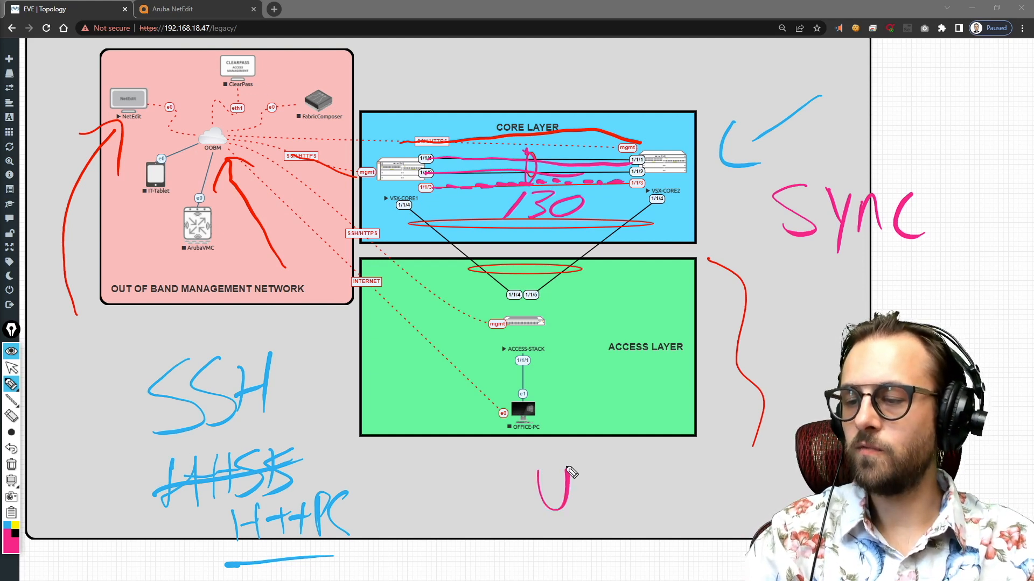
mouse_move(587, 508)
mouse_down()
mouse_move(599, 454)
mouse_move(590, 486)
mouse_up()
mouse_move(635, 458)
mouse_down()
mouse_move(619, 485)
mouse_move(646, 500)
mouse_up()
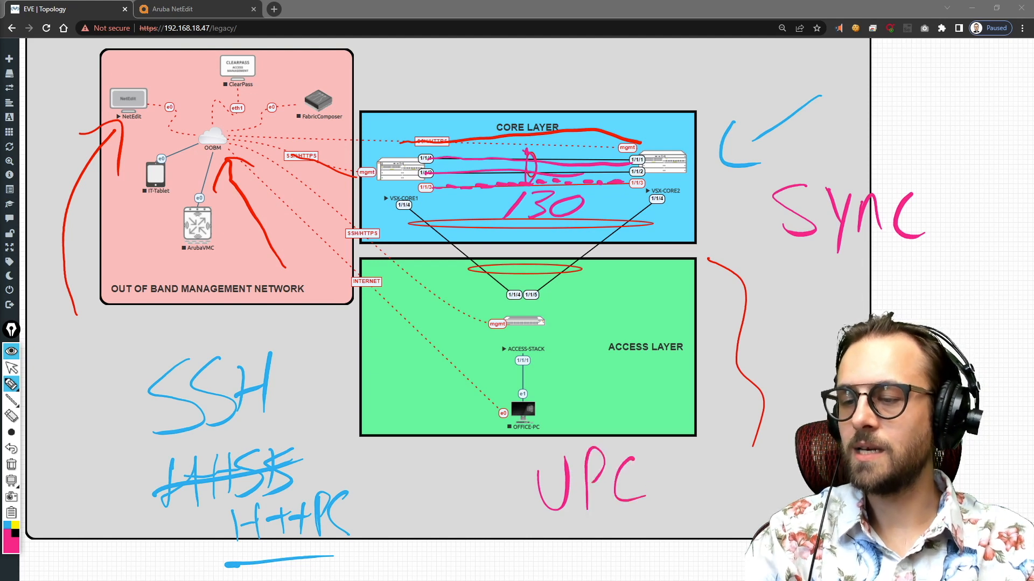
mouse_move(387, 521)
mouse_down()
mouse_move(423, 511)
mouse_move(431, 467)
mouse_up()
mouse_move(458, 464)
mouse_down()
mouse_move(449, 484)
mouse_move(508, 468)
mouse_move(536, 487)
mouse_move(511, 477)
mouse_up()
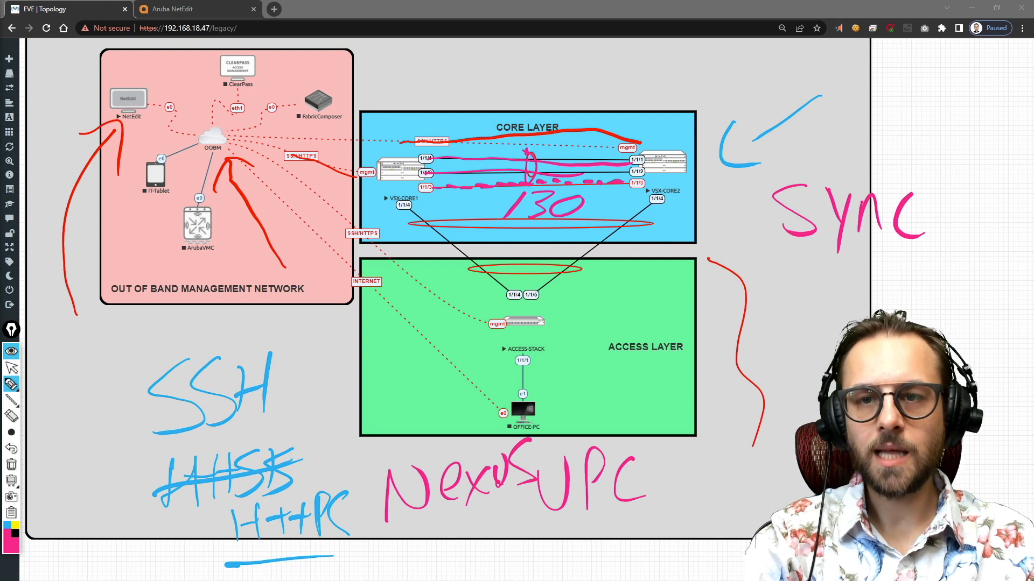
- Clear all pen annotations from the topology and return to the normal cursor
click(12, 465)
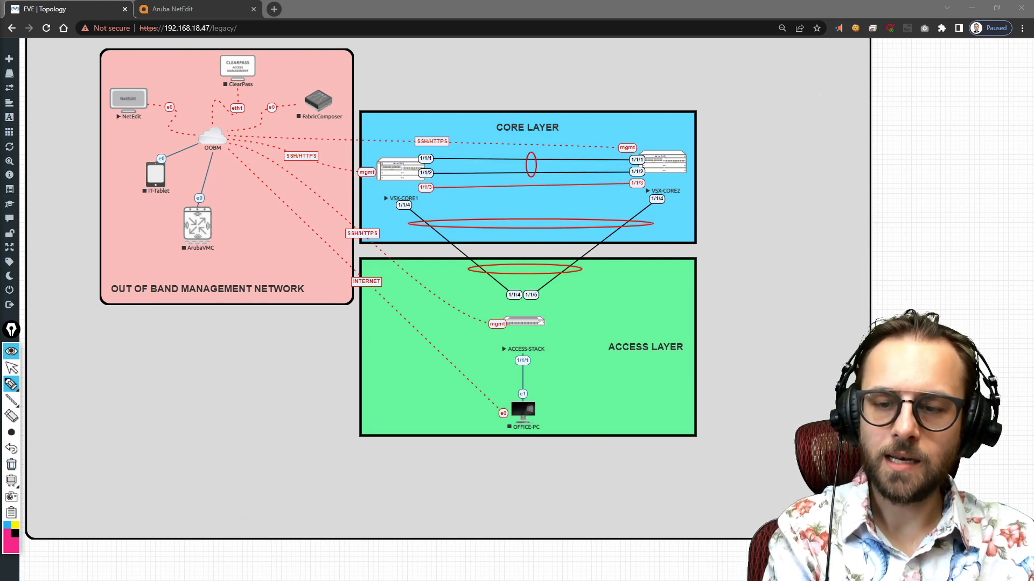
click(13, 367)
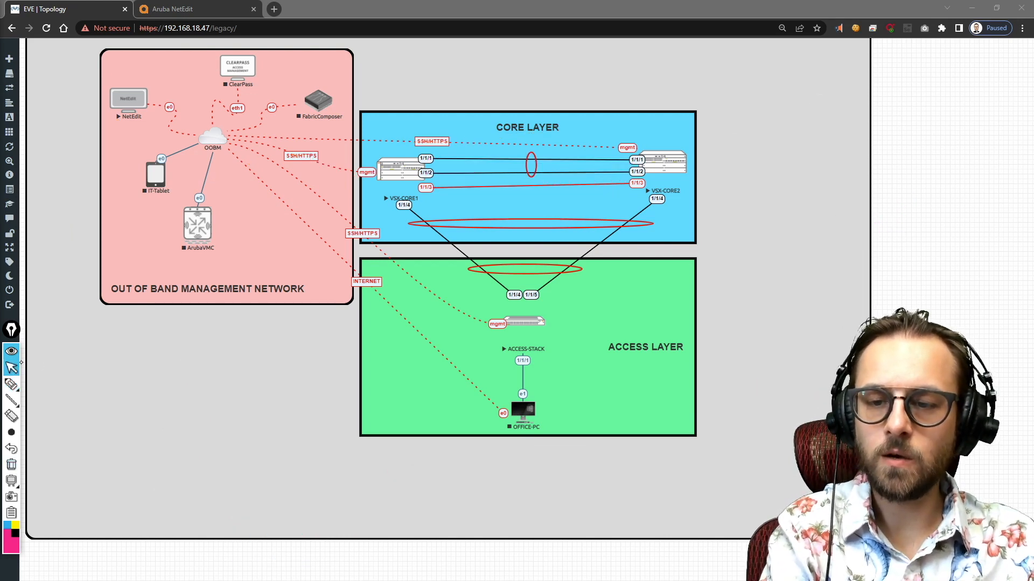
- Switch to Aruba NetEdit and open the Discover Devices dialog from the device list
click(208, 7)
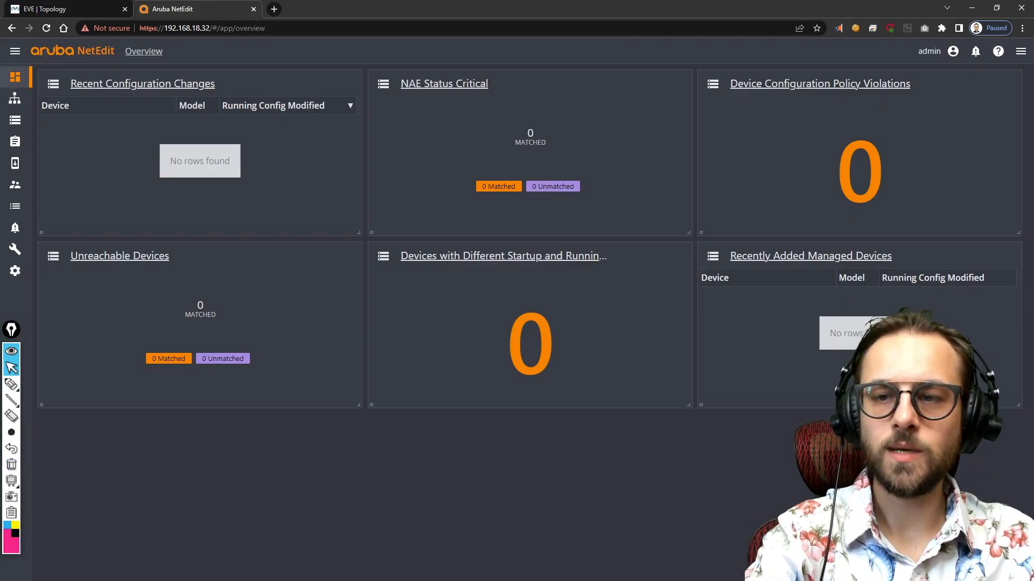
click(15, 119)
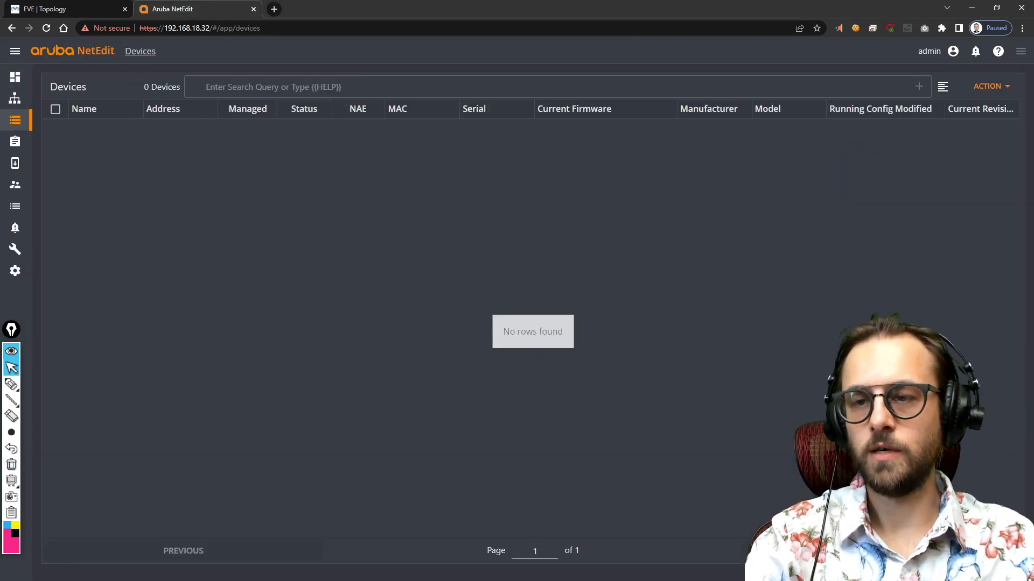
click(991, 87)
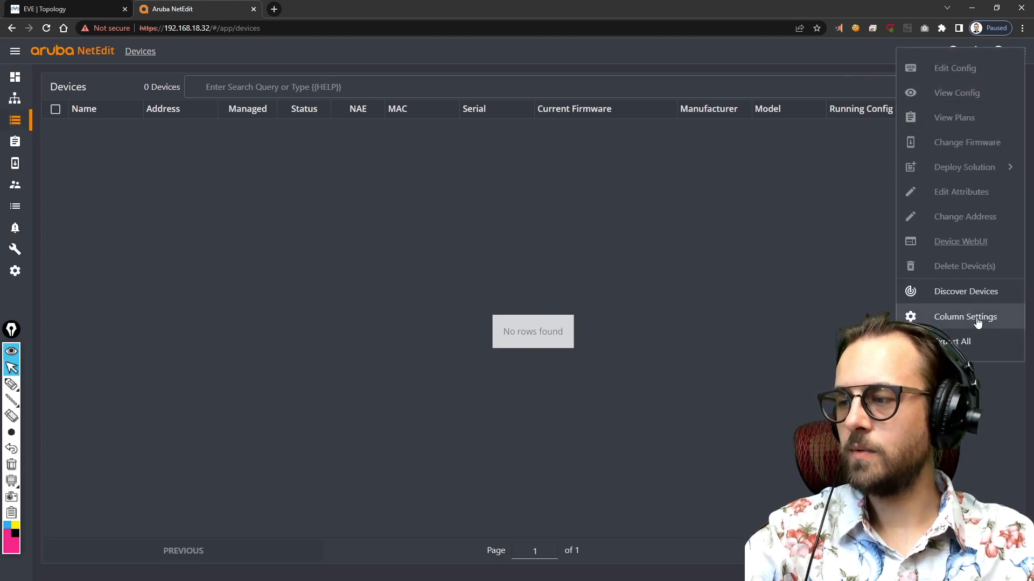
click(965, 291)
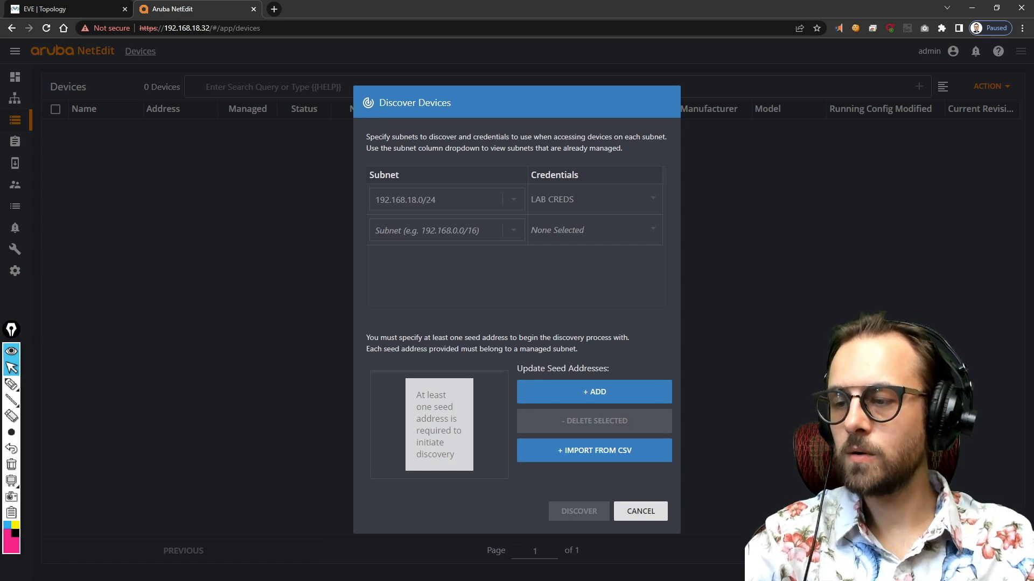
- Add 192.168.18.77 as a discovery seed address
click(610, 394)
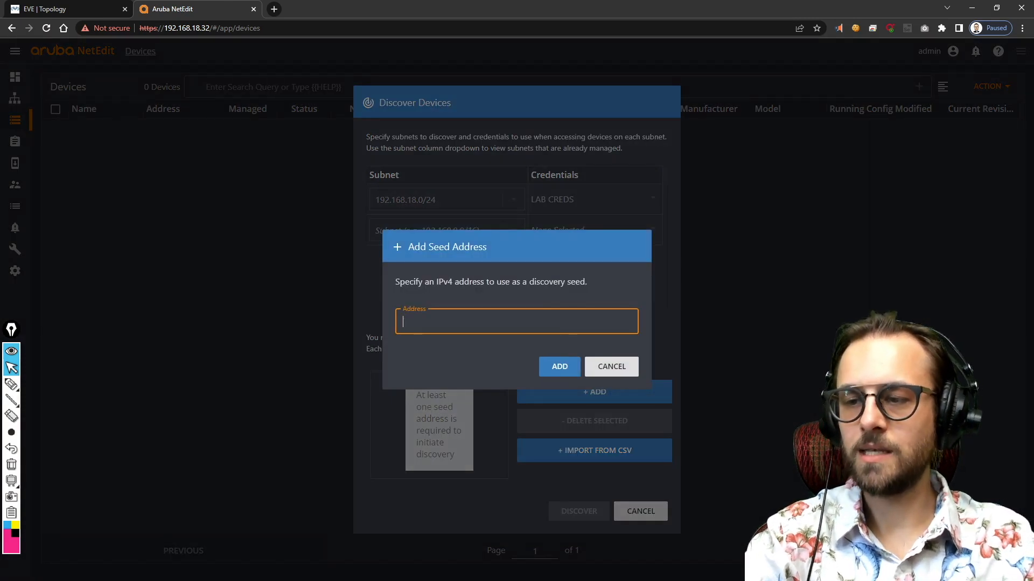
text(192.)
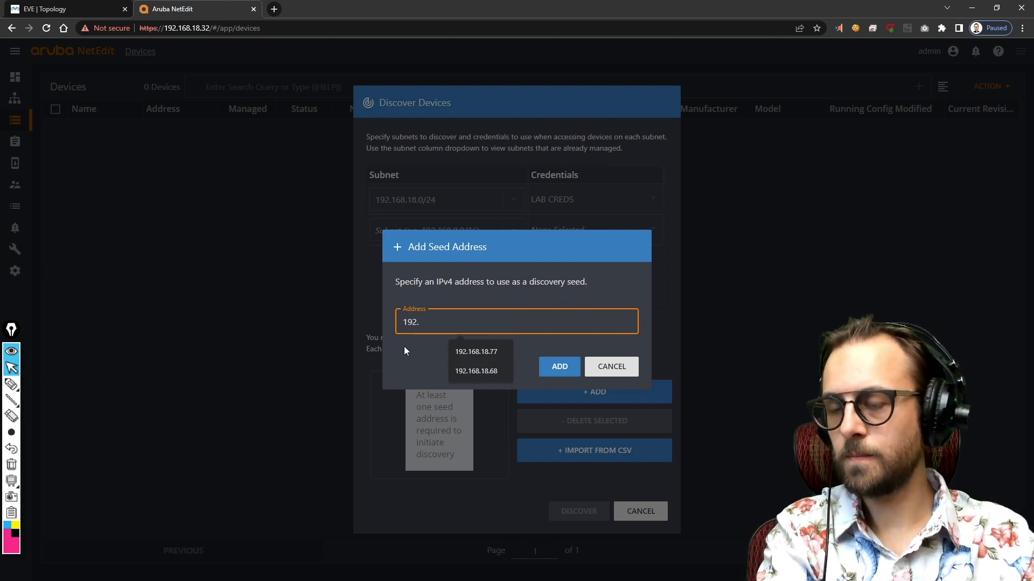
click(462, 356)
click(462, 355)
click(545, 370)
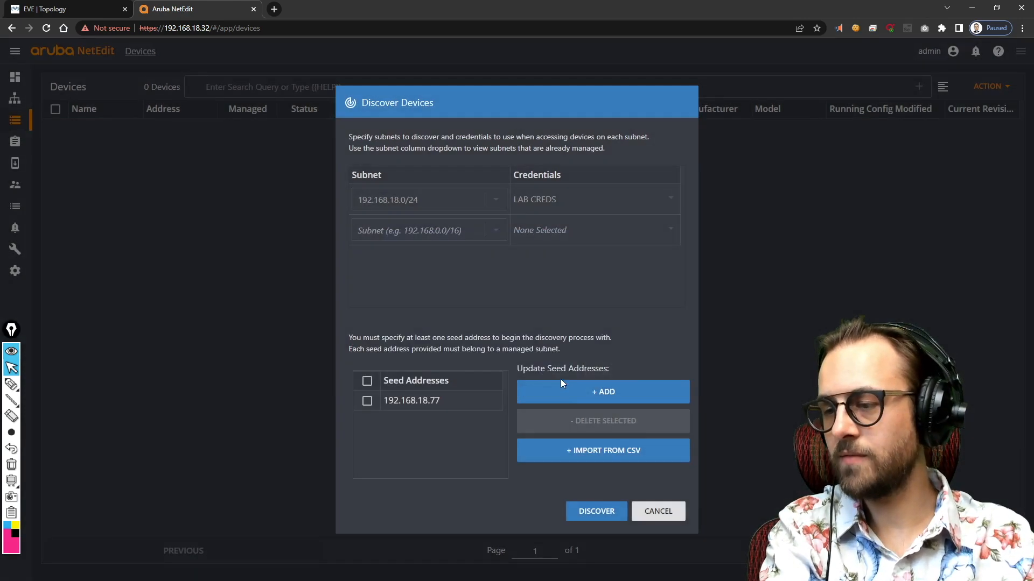
- Add 192.168.18.68 as another discovery seed address and select all the seed addresses
click(580, 392)
text(192.168.18.68)
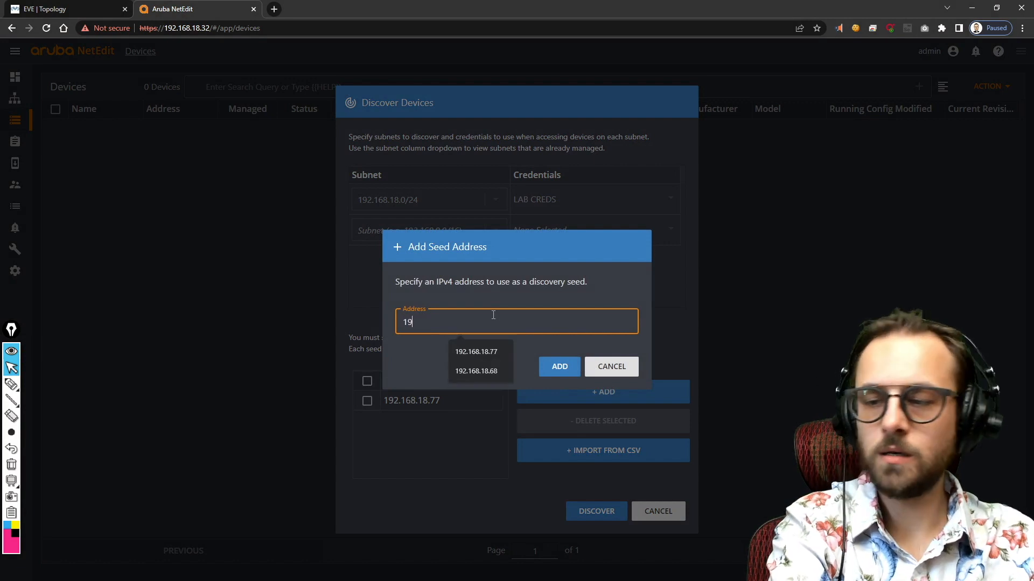
click(500, 371)
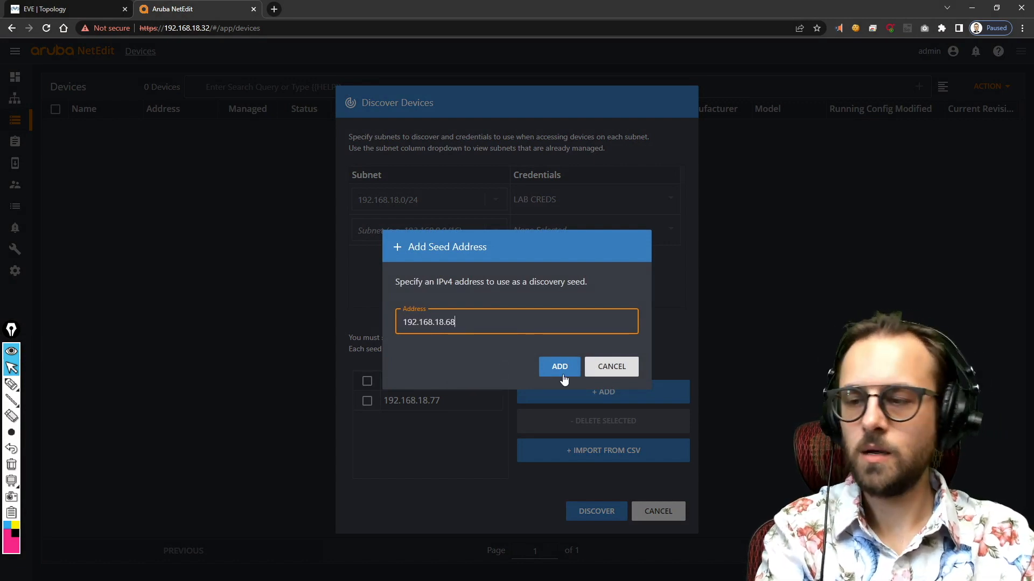
click(561, 366)
click(369, 383)
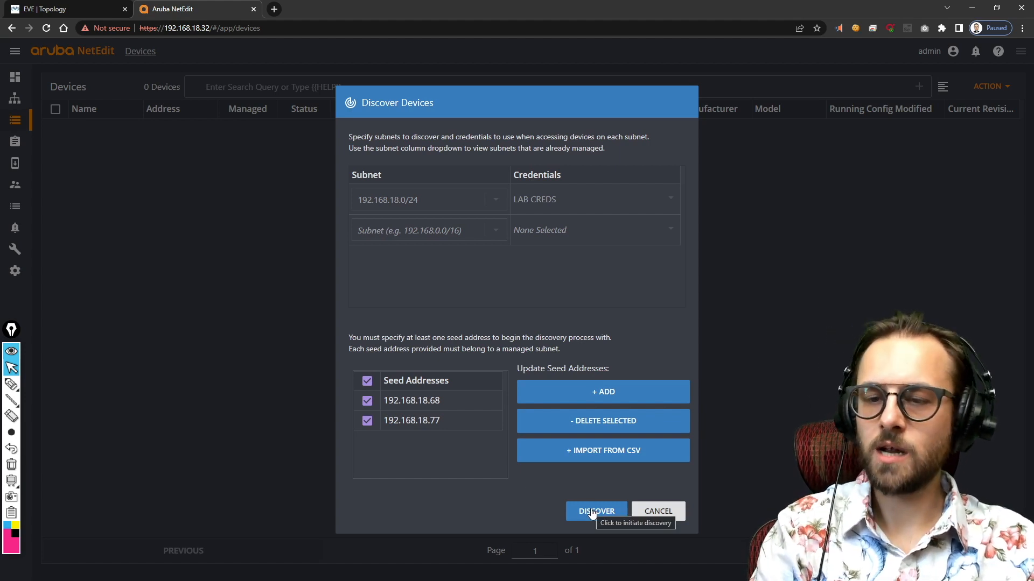
- Circle the seed address list with the magenta pen, then clear the drawing and return to the normal cursor
click(11, 384)
mouse_move(424, 343)
mouse_down()
mouse_move(461, 444)
mouse_move(428, 344)
mouse_up()
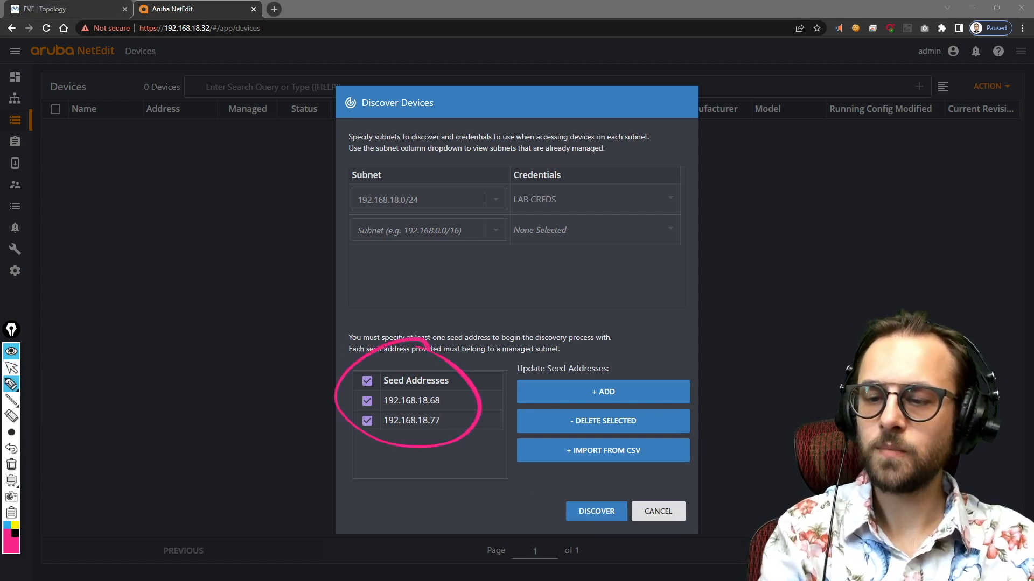
click(11, 465)
click(11, 368)
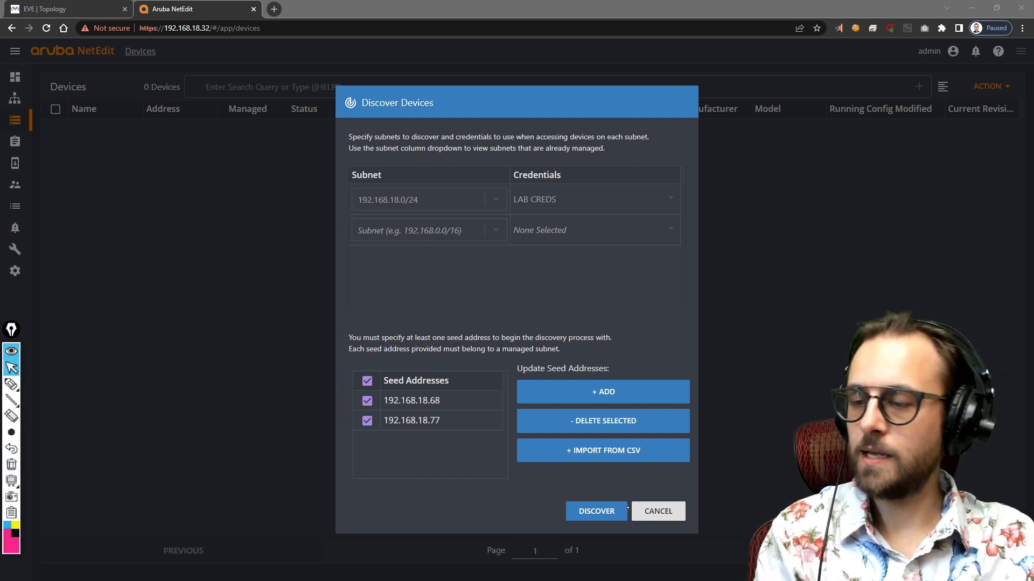
- Start device discovery with the two seed addresses
click(596, 511)
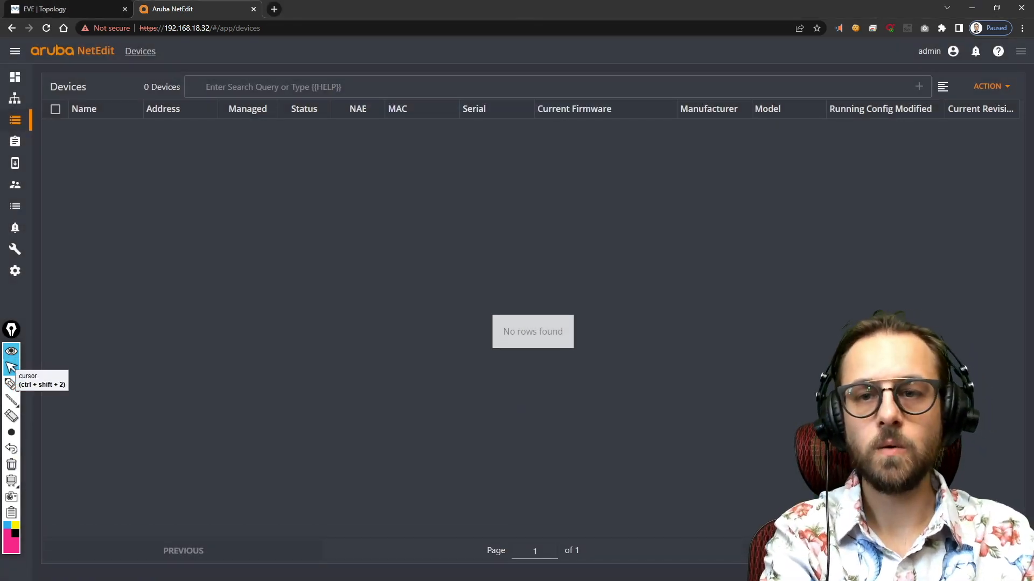
- Underline the discovered switches and draw an arrow to their Status column in magenta, then clear the markings and restore the cursor
mouse_move(12, 384)
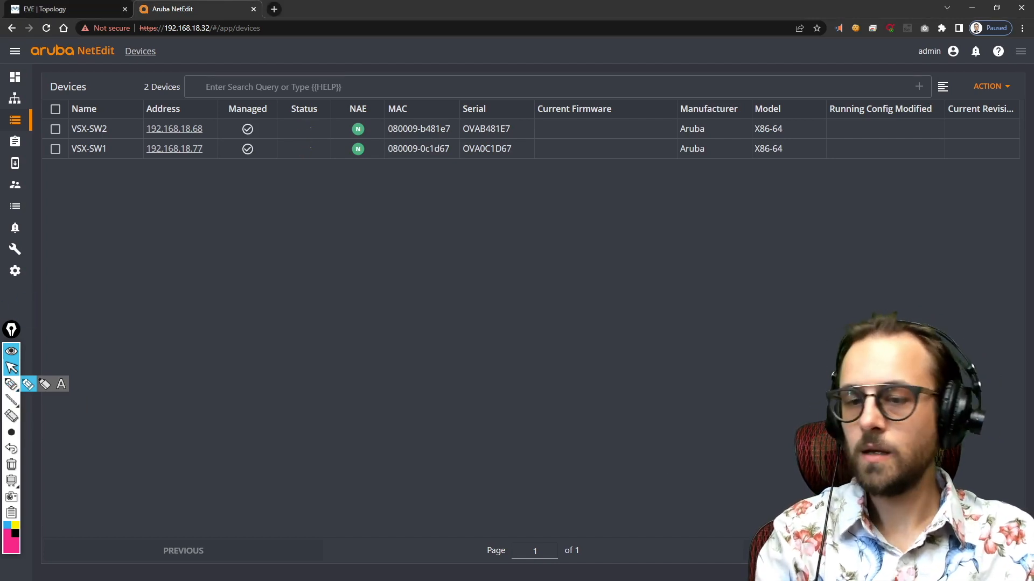
click(28, 384)
drag(64, 193, 462, 196)
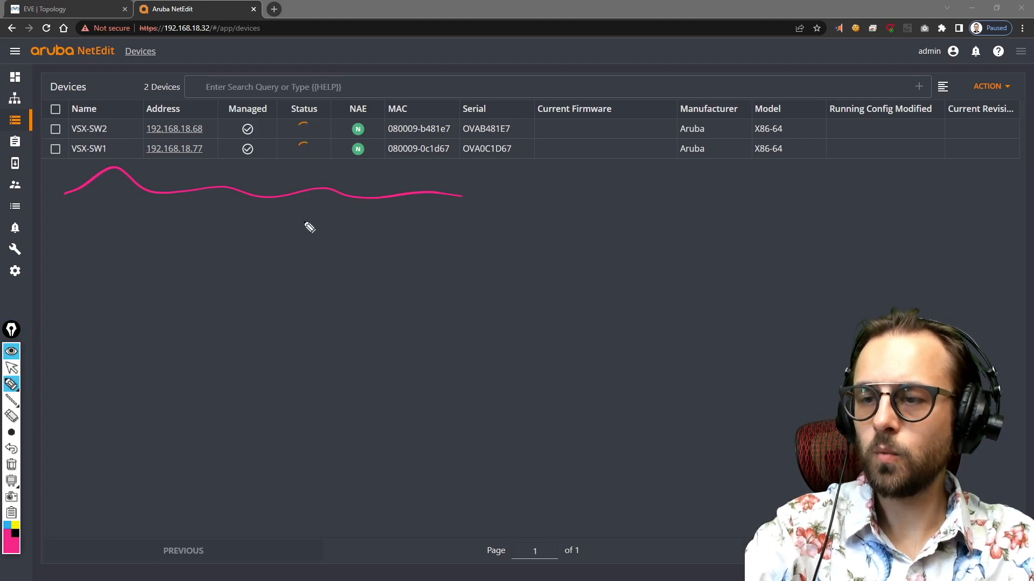
mouse_move(302, 259)
mouse_down()
mouse_move(306, 170)
mouse_move(324, 202)
mouse_up()
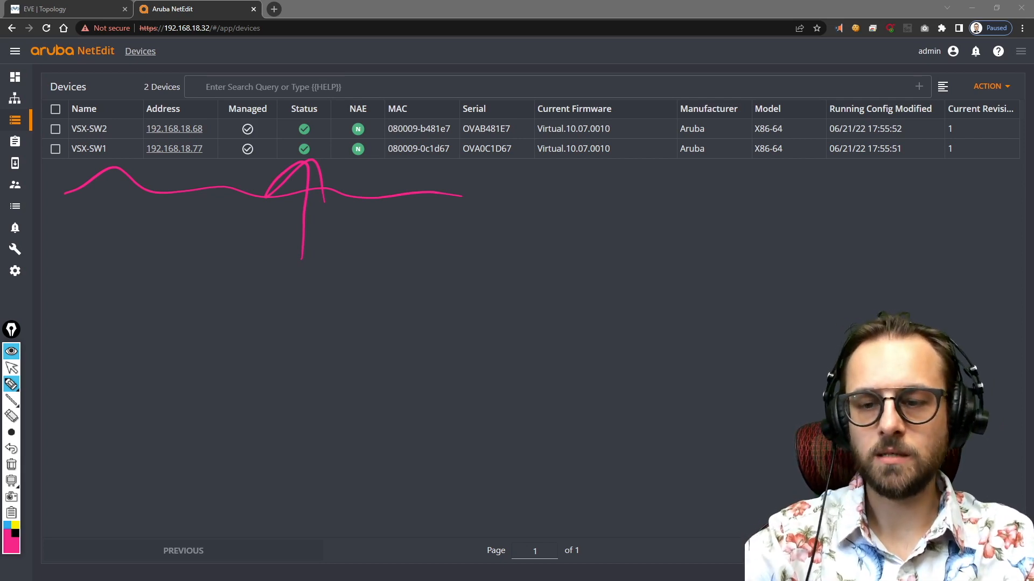
click(11, 464)
click(11, 368)
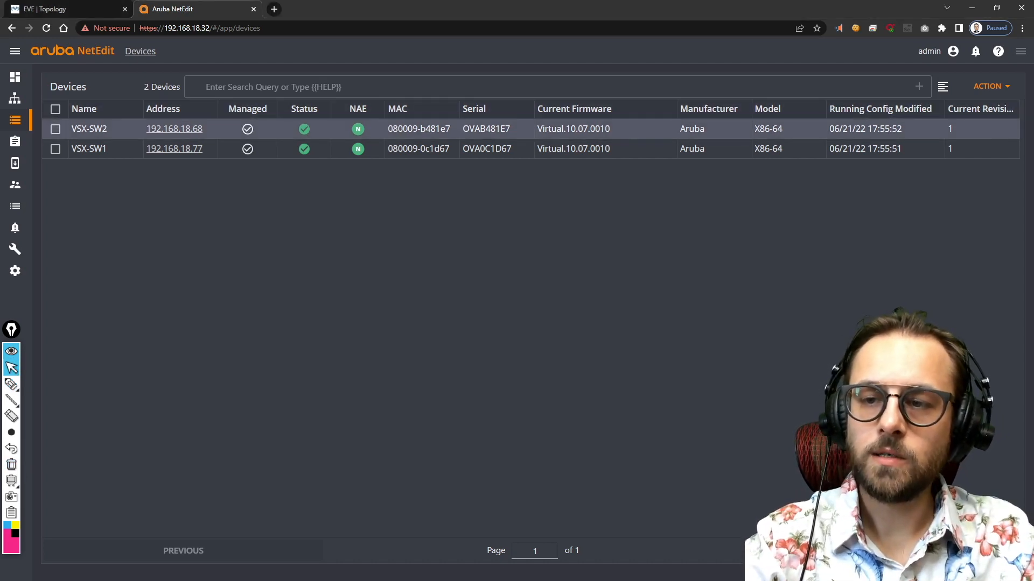
- Select both discovered VSX switches and open their configurations together for editing
click(52, 111)
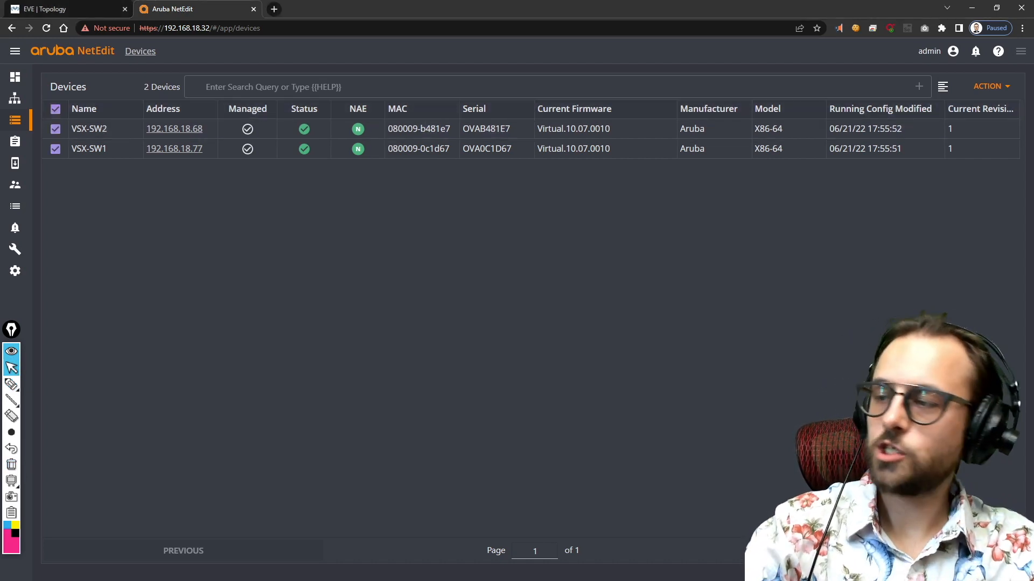
click(991, 86)
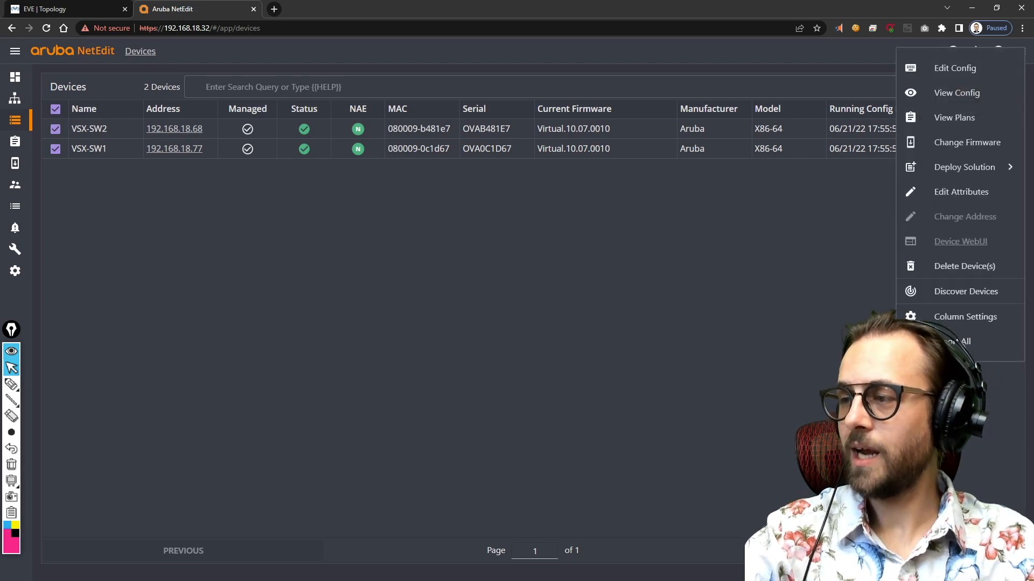
click(954, 68)
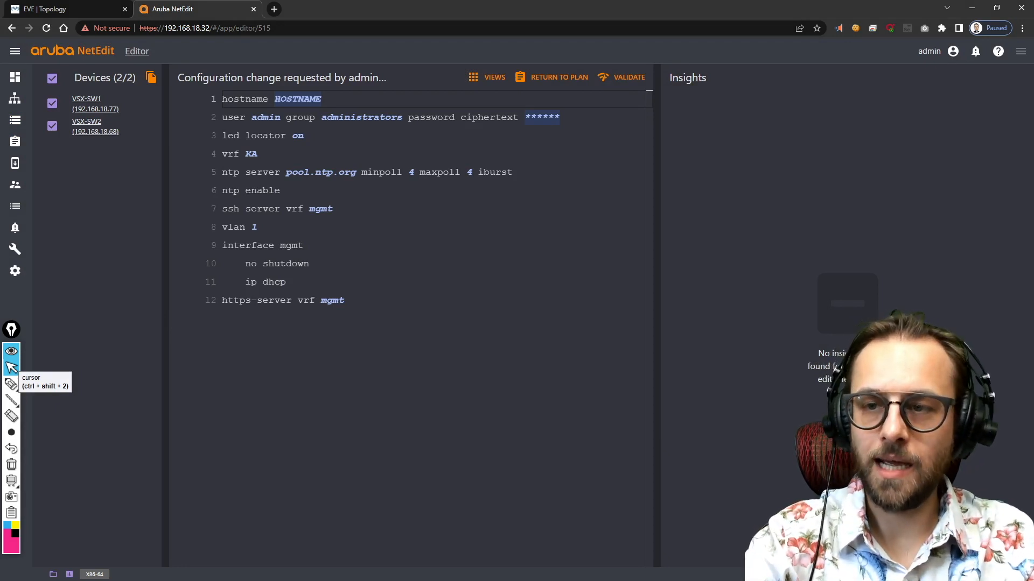
- Draw a magenta arrow pointing at the two listed switches, write "Multi edit" below the configuration, and return to the normal cursor
click(11, 384)
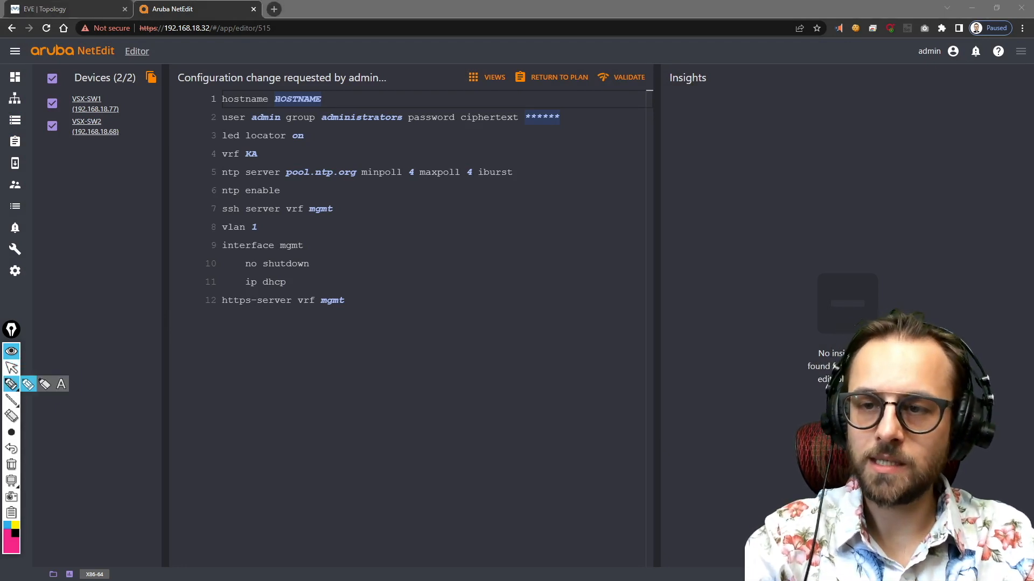
mouse_move(88, 267)
mouse_down()
mouse_move(88, 226)
mouse_move(29, 226)
mouse_up()
drag(97, 157, 113, 214)
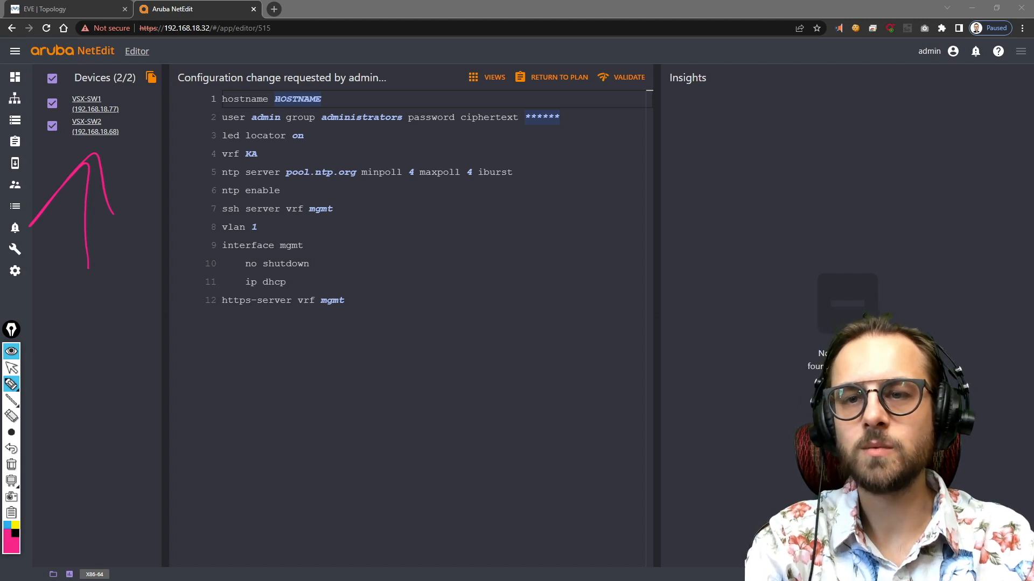
drag(268, 437, 339, 404)
drag(397, 352, 419, 423)
mouse_move(426, 338)
mouse_down()
mouse_move(431, 409)
mouse_move(449, 367)
mouse_up()
mouse_move(471, 377)
mouse_down()
mouse_move(472, 396)
mouse_move(535, 387)
mouse_move(555, 421)
mouse_up()
click(450, 330)
drag(571, 347, 584, 411)
drag(606, 377, 604, 404)
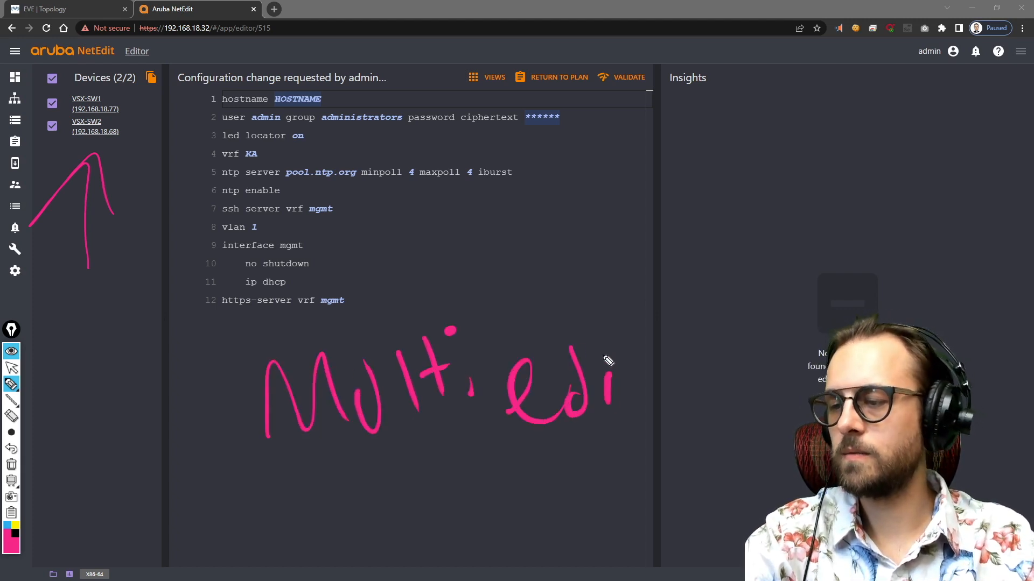
click(601, 350)
drag(640, 358, 644, 395)
drag(605, 401, 673, 360)
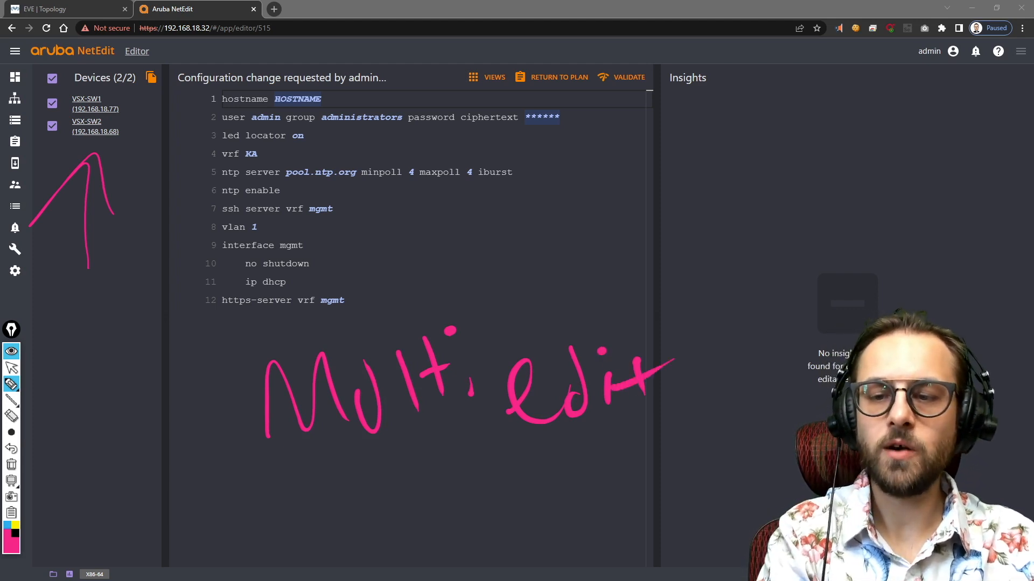
click(11, 369)
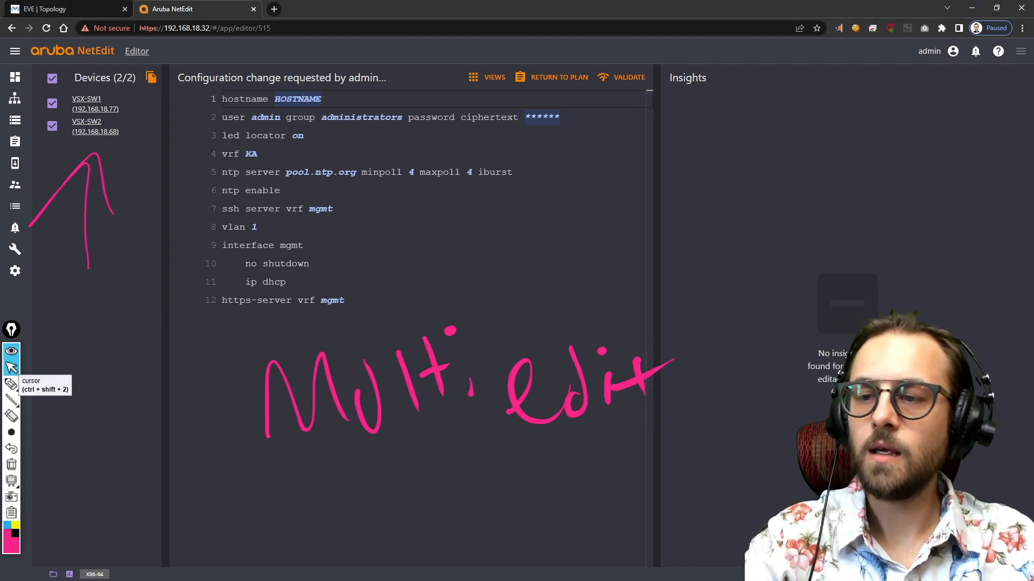
- Examine the hostname parameter's values for both switches, close it without changes, and clear the magenta drawing
click(303, 99)
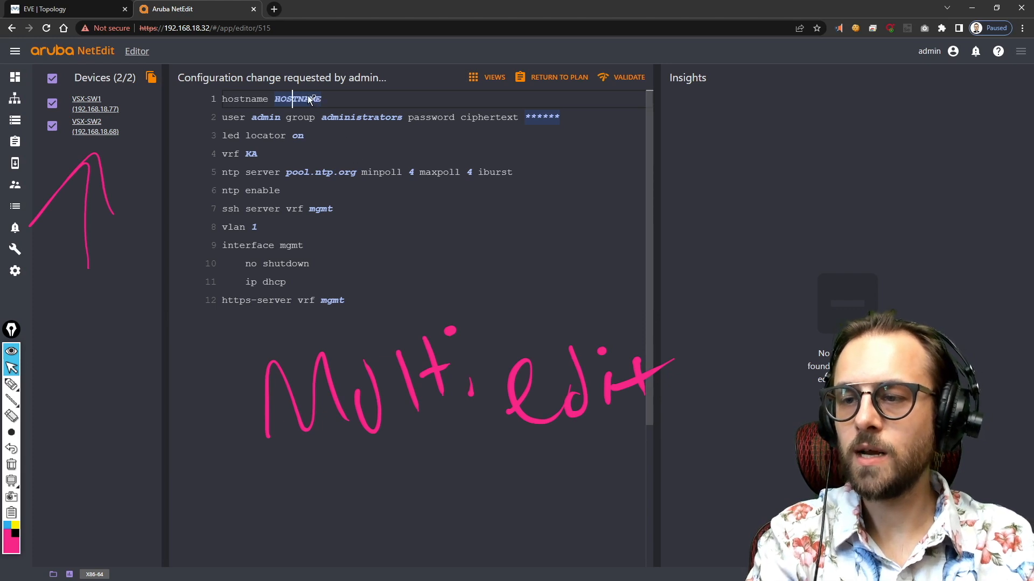
click(308, 96)
click(257, 170)
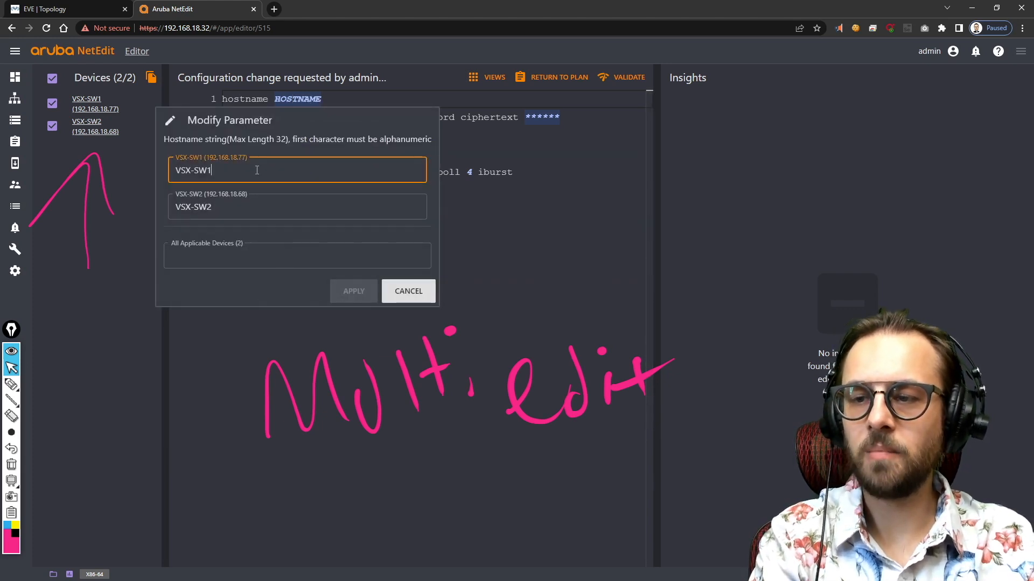
click(228, 205)
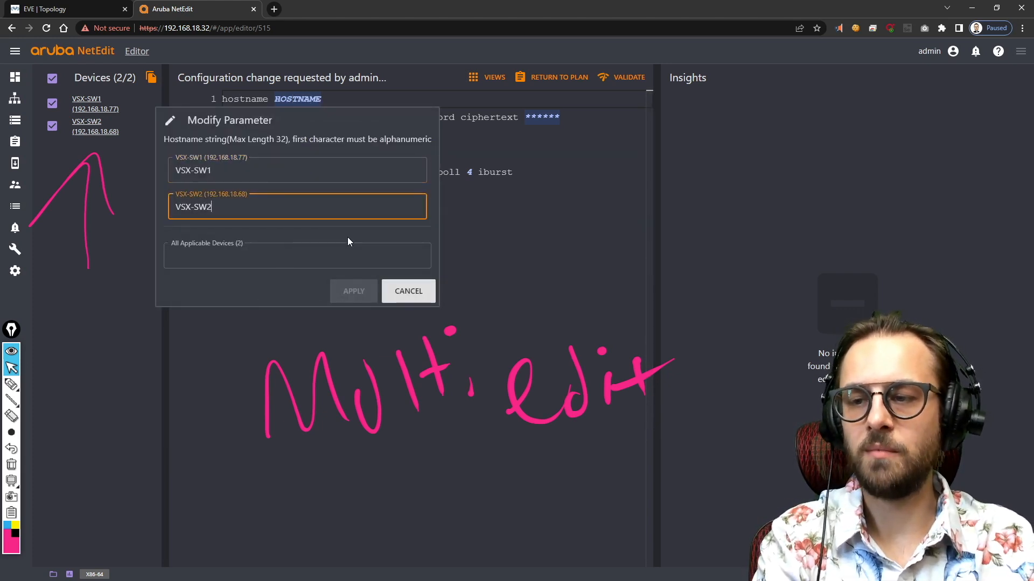
click(399, 290)
mouse_move(14, 486)
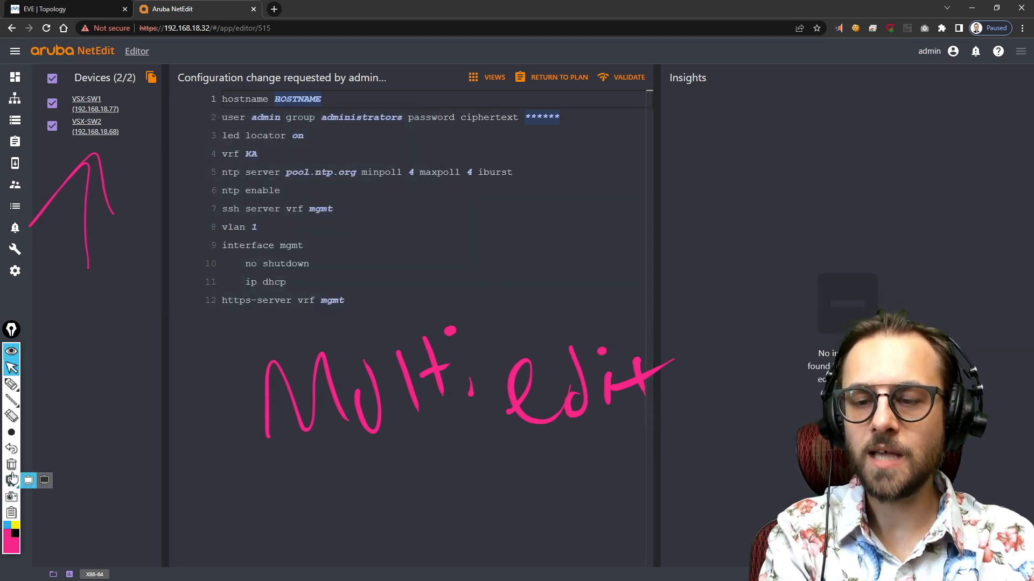
click(12, 464)
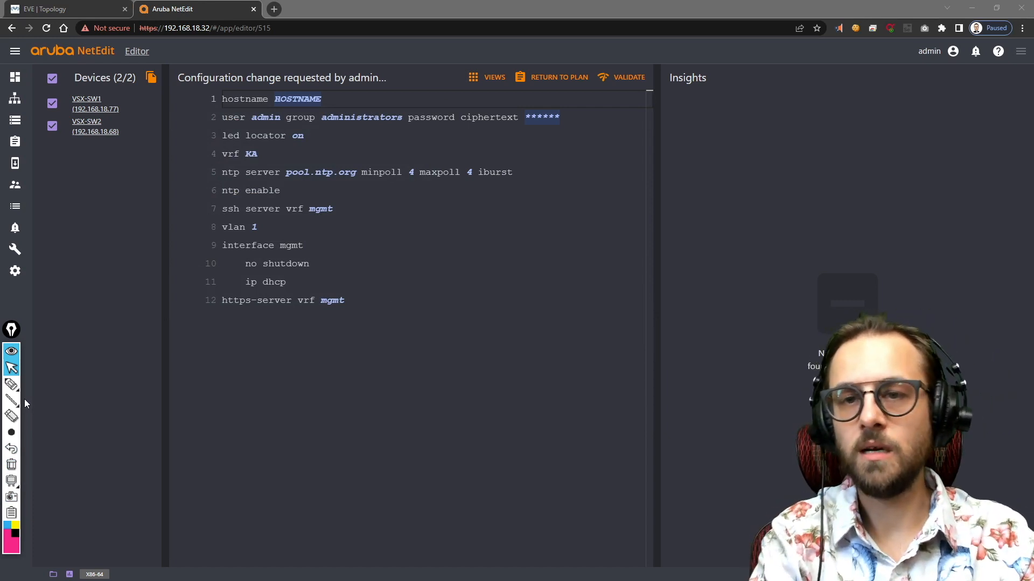
- Add the line "vrf KA" after the last line of the shared configuration
click(310, 360)
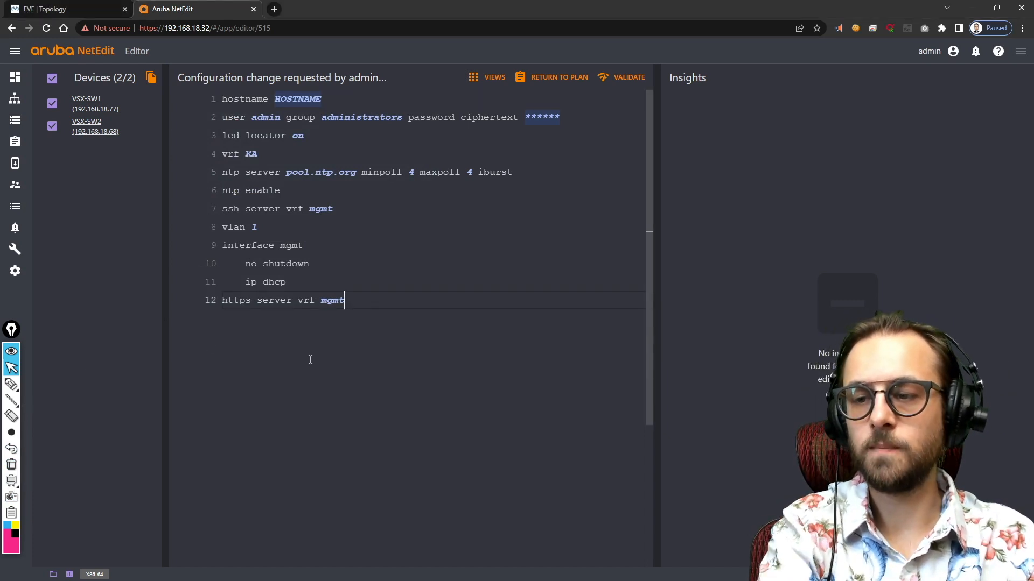
key(Return)
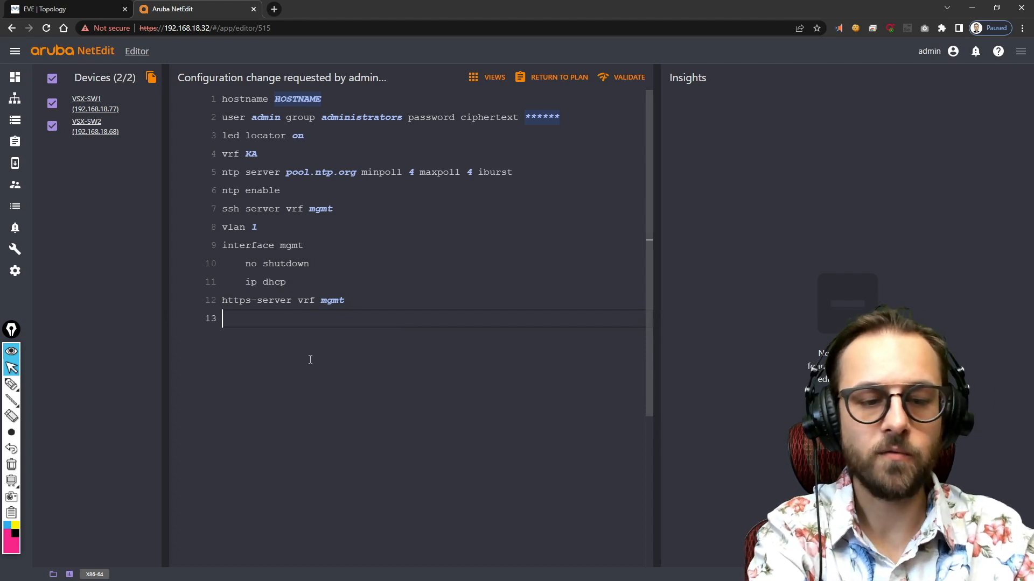
text(vsf)
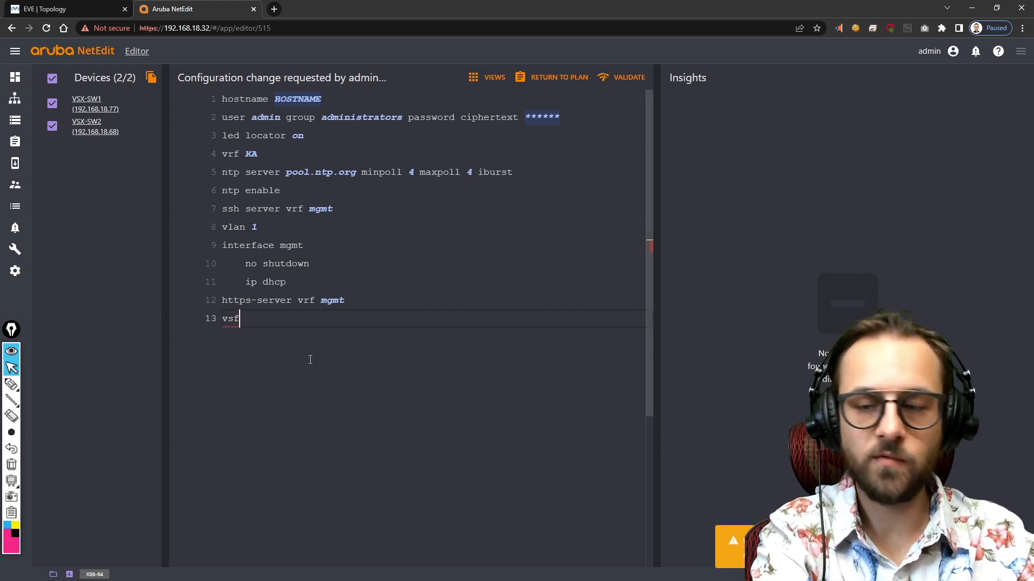
key(BackSpace)
key(BackSpace)
text(rf )
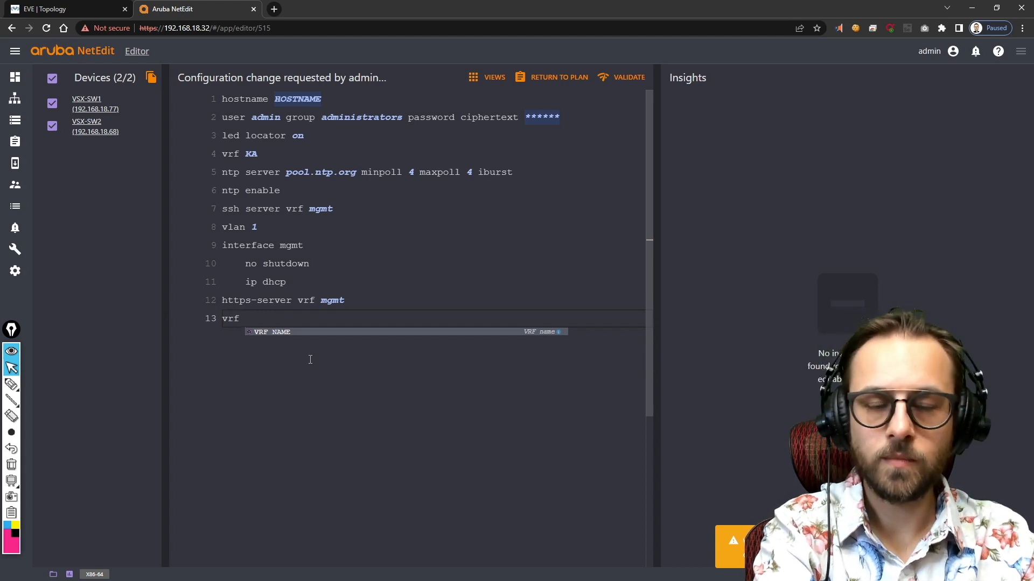
text(KA)
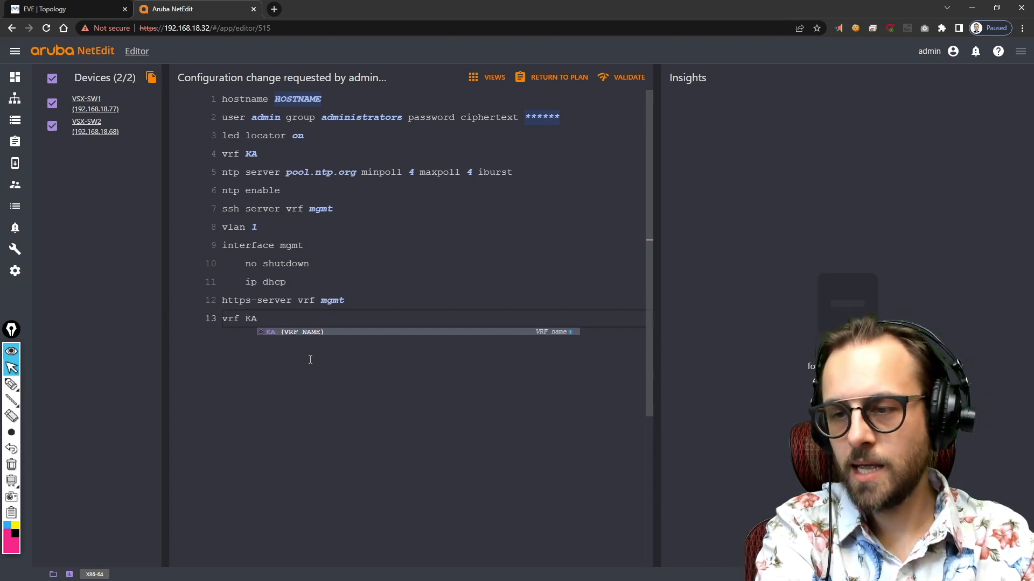
key(Return)
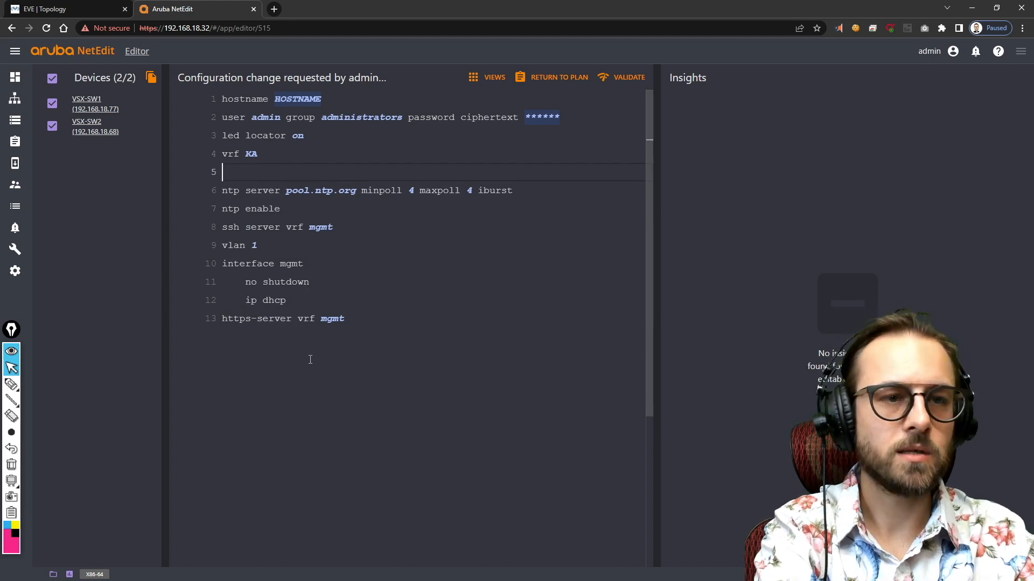
- Add interface 1/1/3 to the configuration and enable it with "no shutdown"
text(interface 1/1/3)
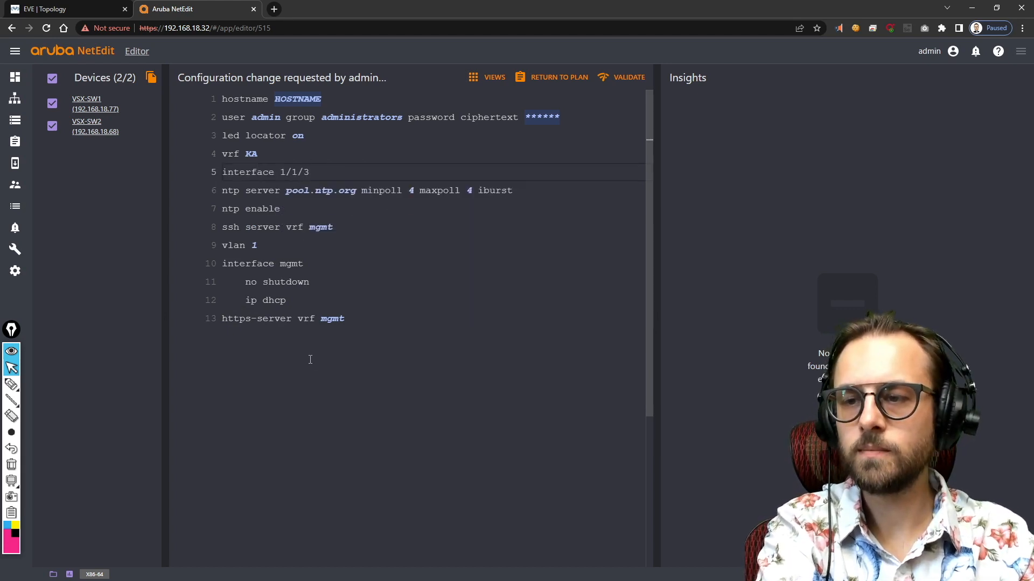
key(Return)
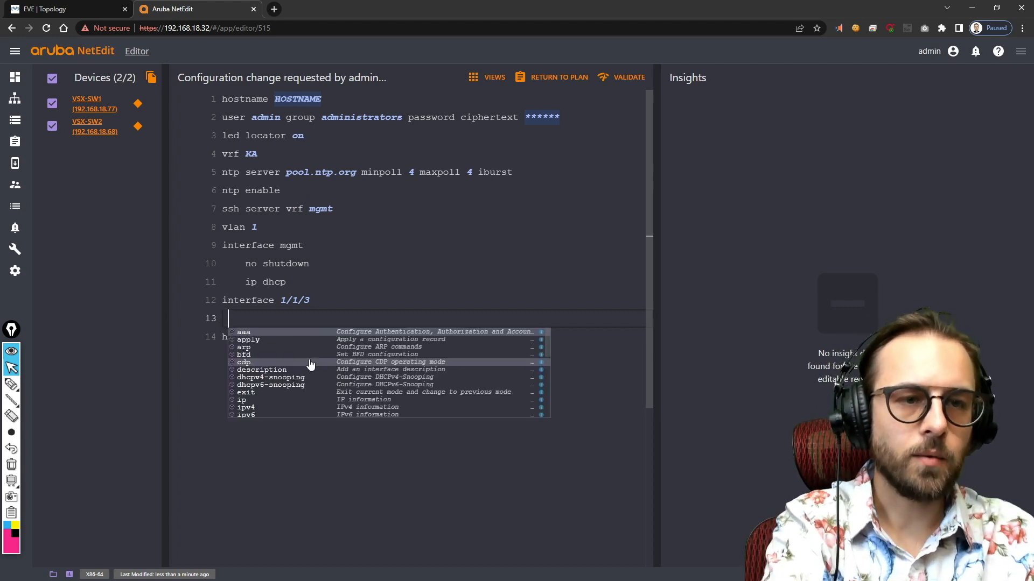
text(no shtu)
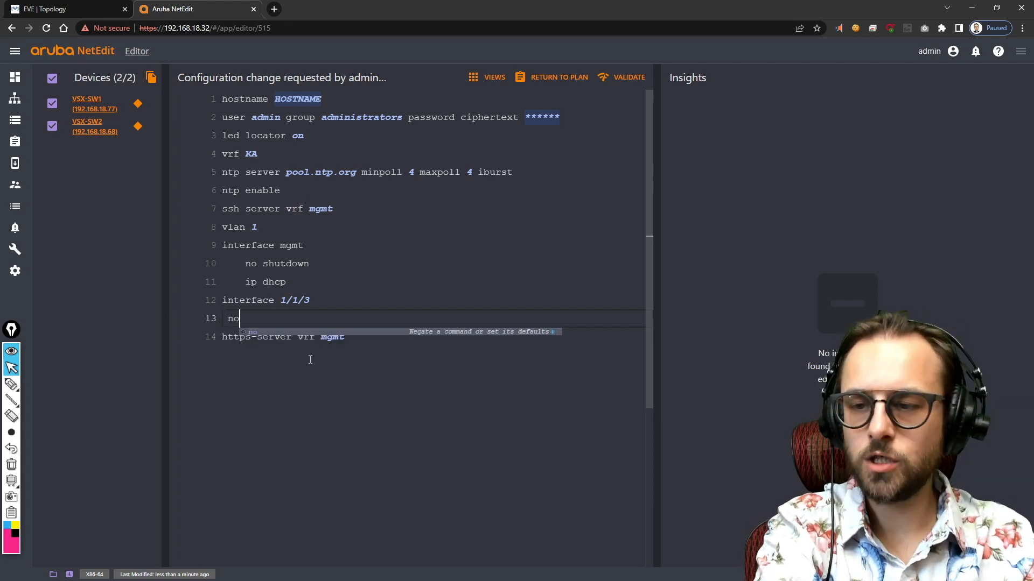
key(BackSpace)
key(BackSpace)
text(utdown)
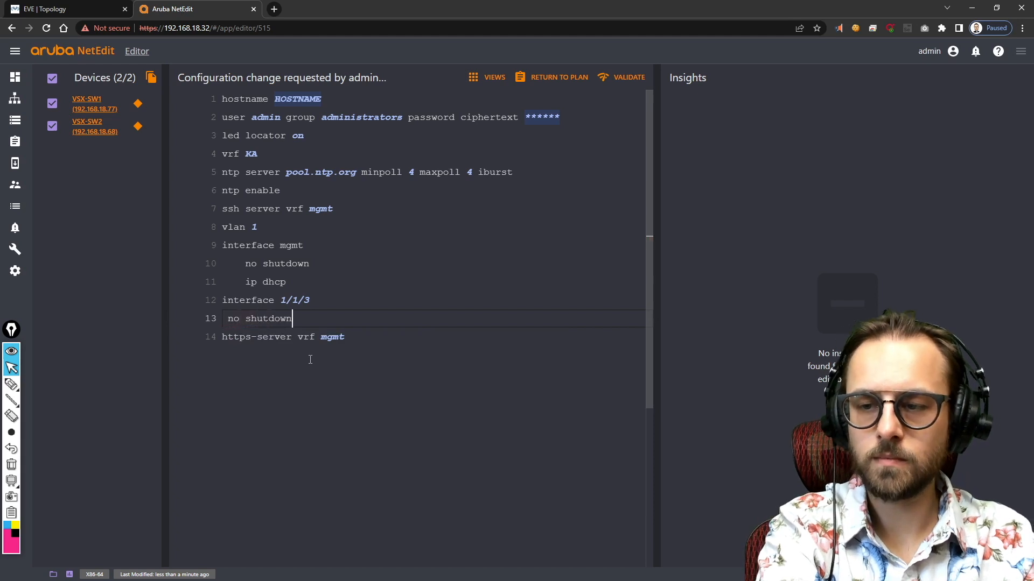
- Give interface 1/1/3 the description KA and attach it to VRF KA
key(Return)
text(description KA)
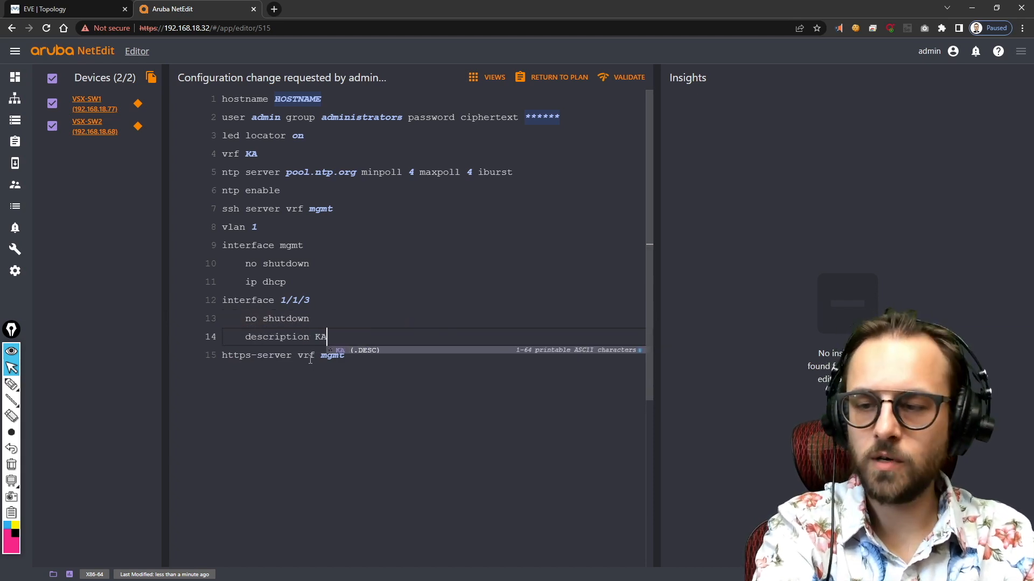
key(Return)
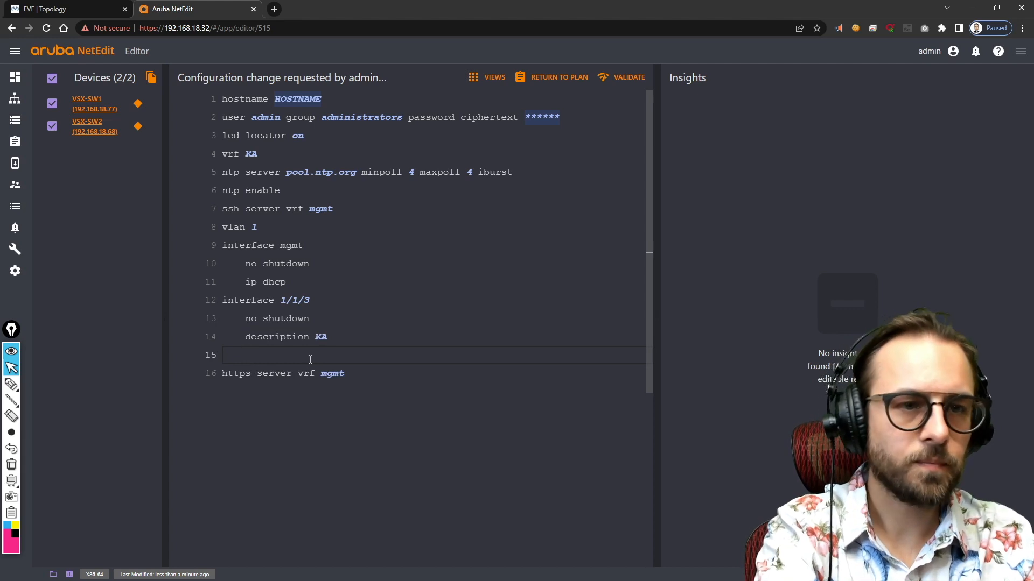
text(vrf )
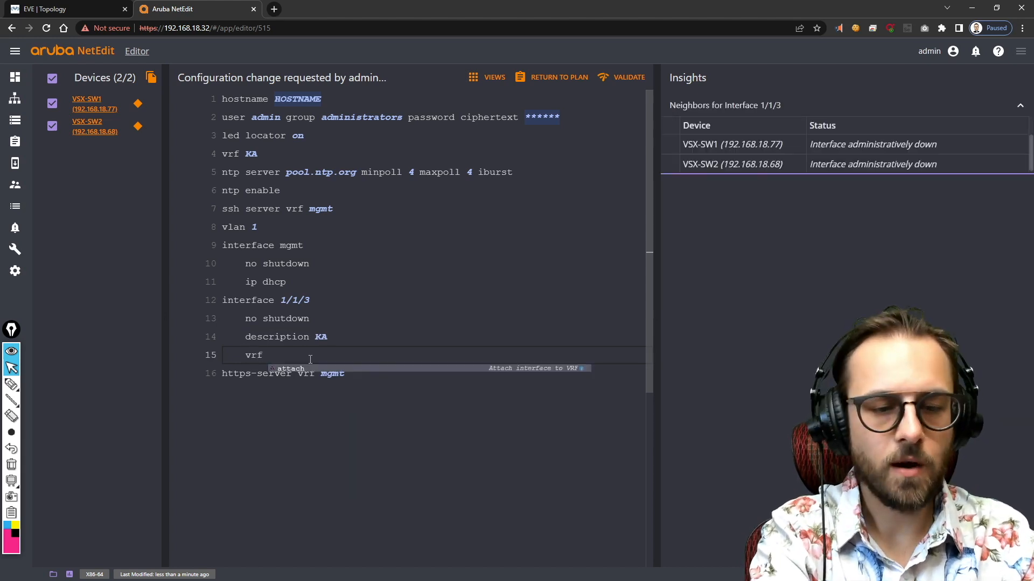
text(attac)
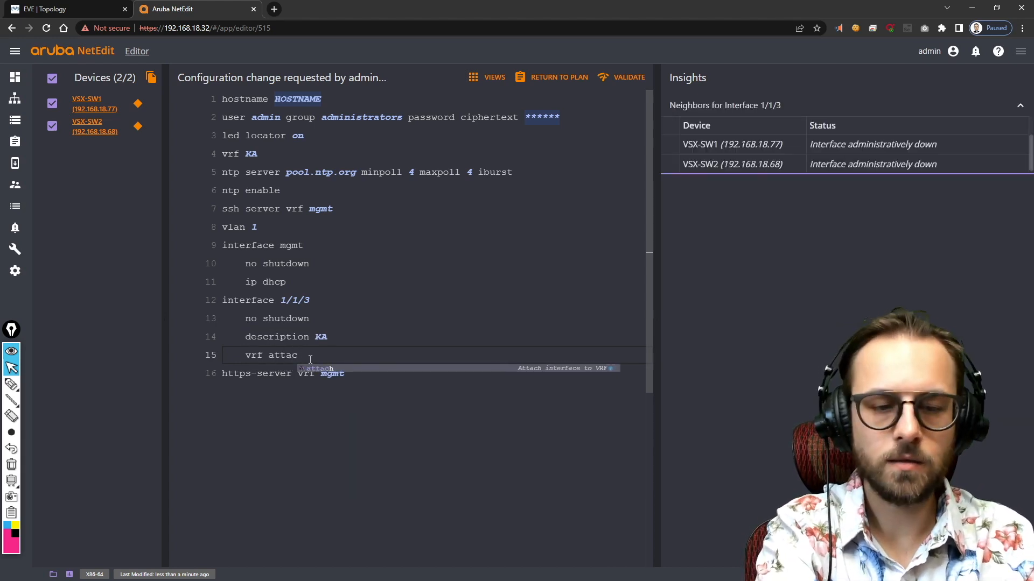
text(h KA)
key(Return)
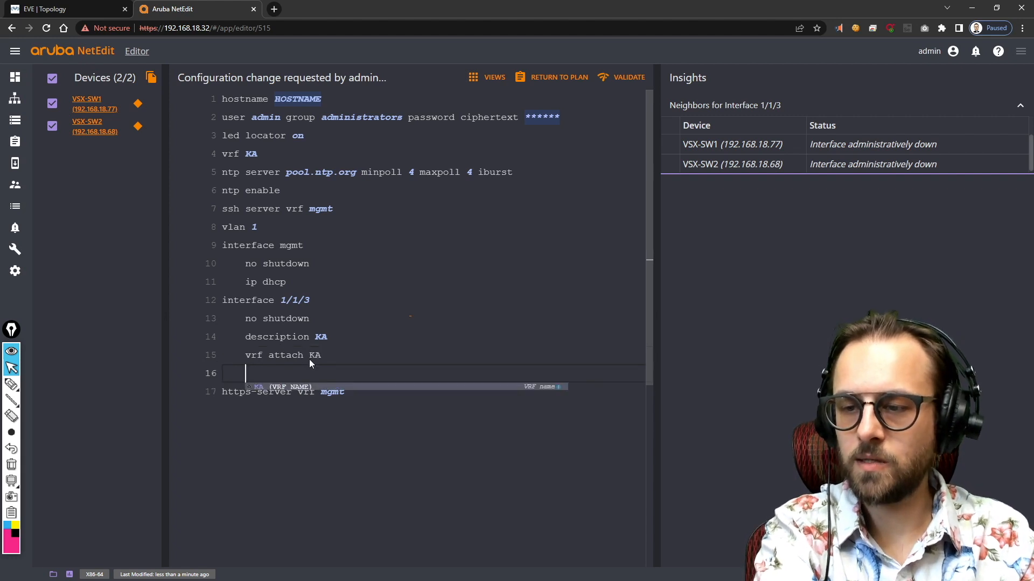
text(ip addre)
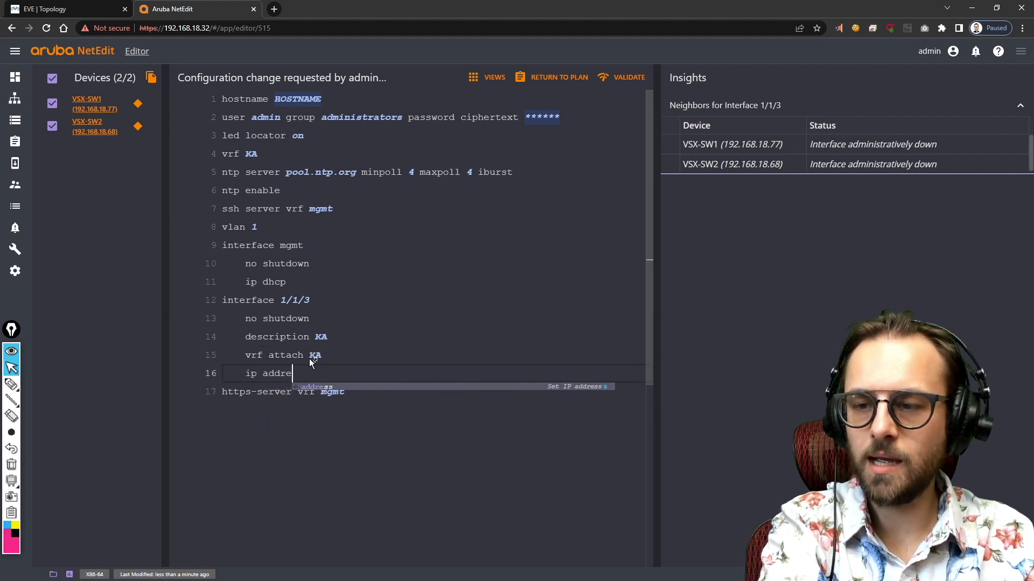
key(BackSpace)
key(BackSpace)
key(BackSpace)
key(BackSpace)
key(BackSpace)
key(BackSpace)
key(BackSpace)
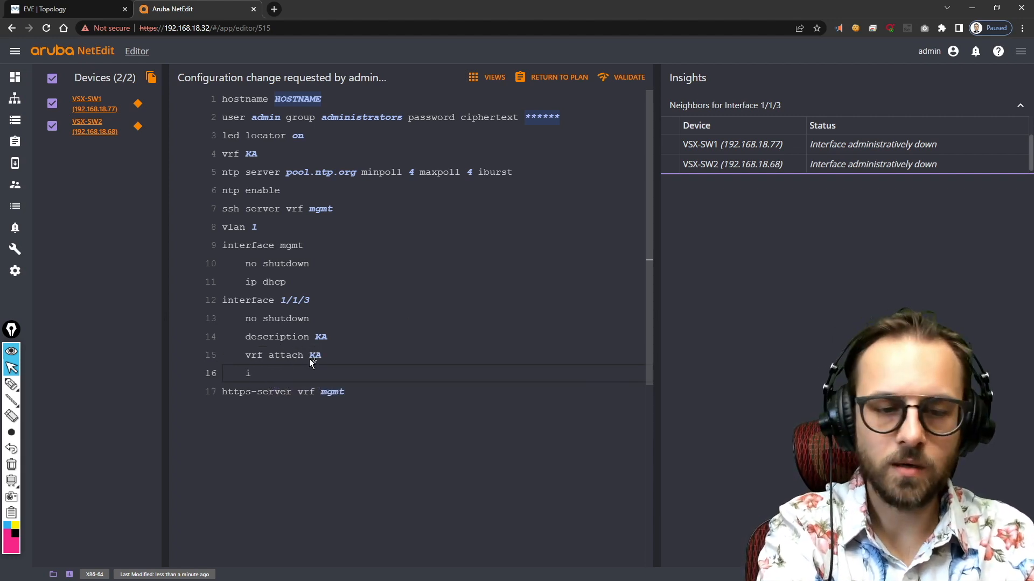
key(BackSpace)
- Configure interface 1/1/3 as a layer 3 port with the "routing" command
text(rp)
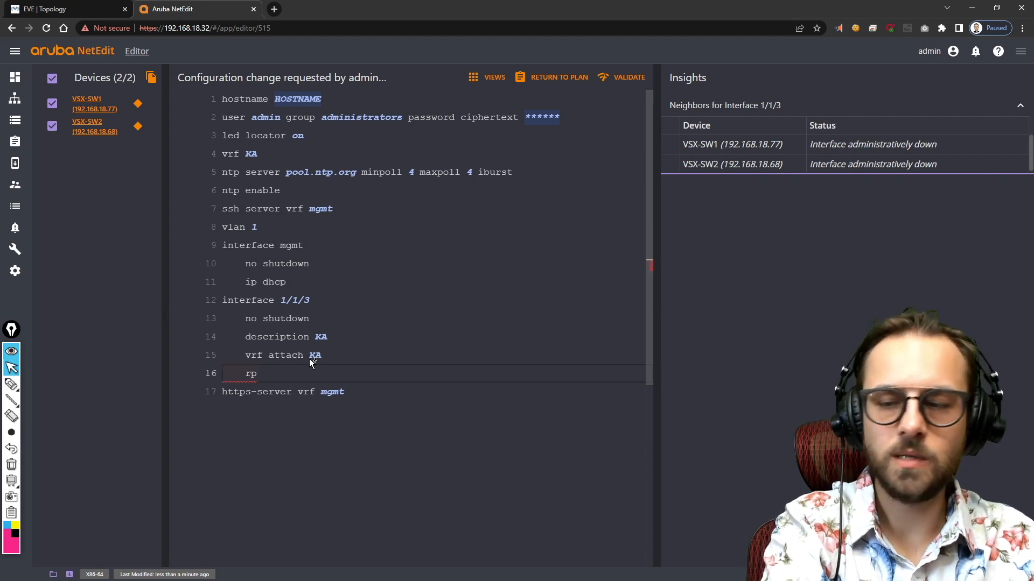
key(BackSpace)
key(BackSpace)
text(routing)
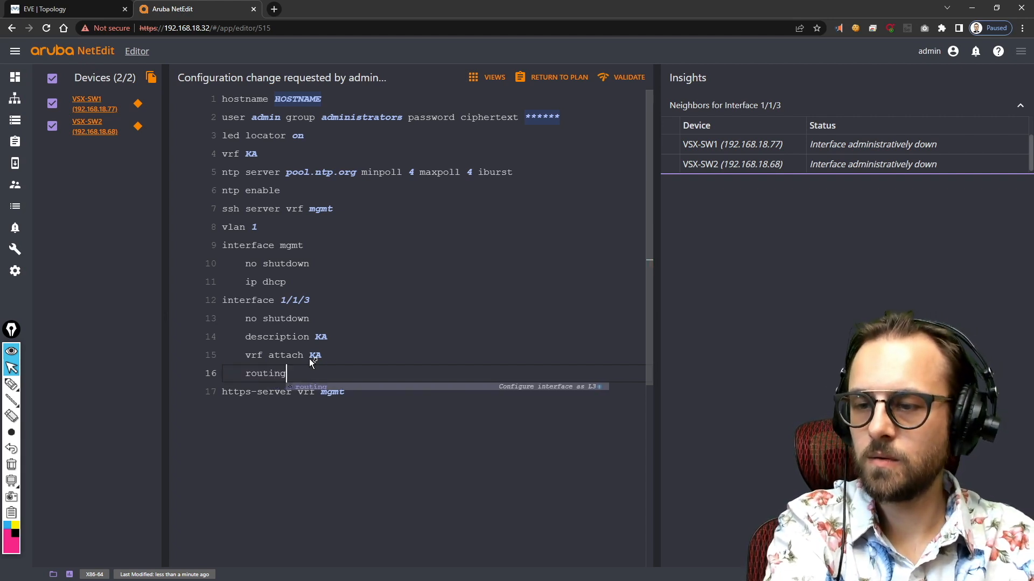
key(Return)
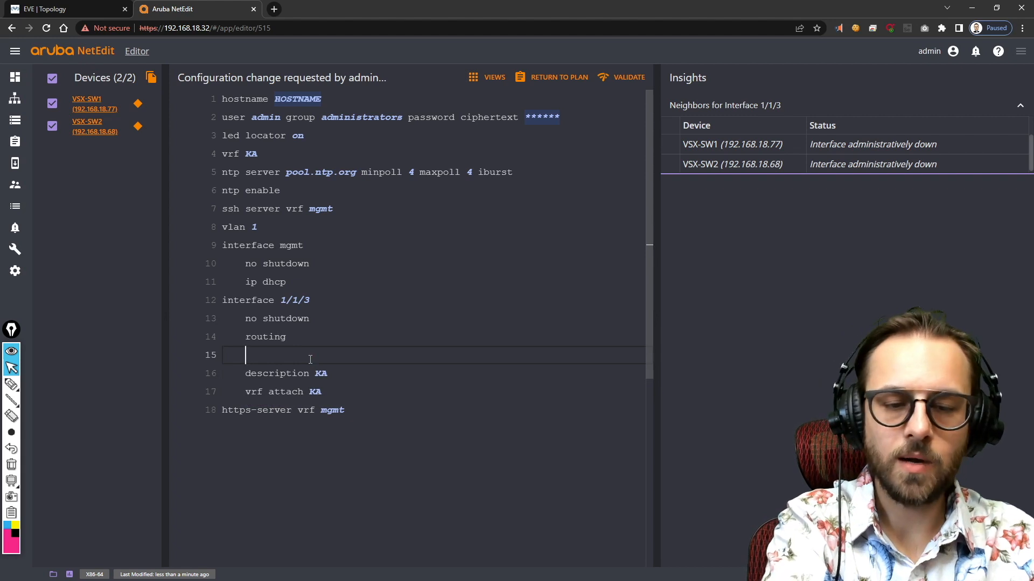
- Assign the IP address 10.0.0.1/30 to interface 1/1/3 in the shared configuration
text(ip address 10.)
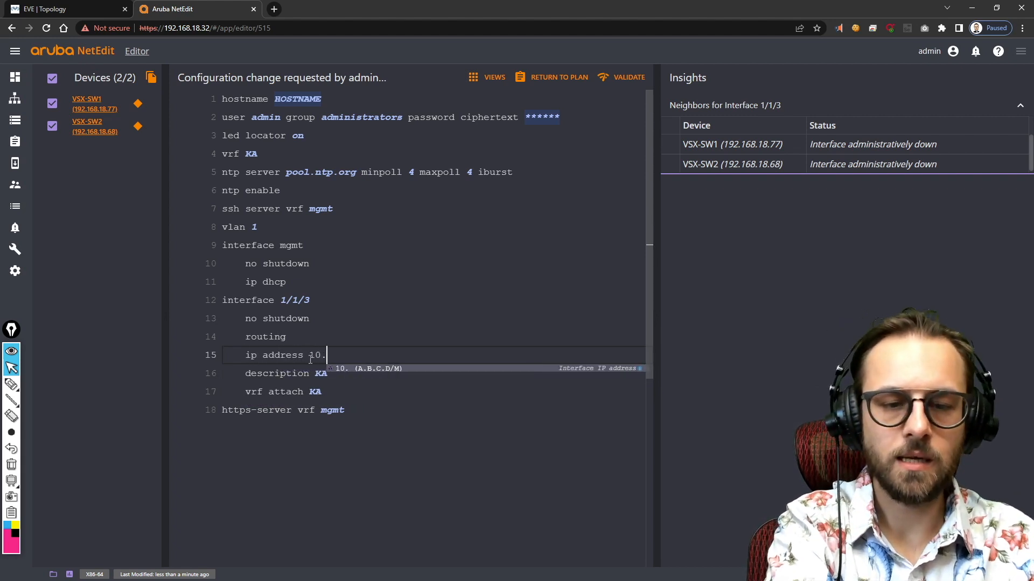
text(0.0.1/)
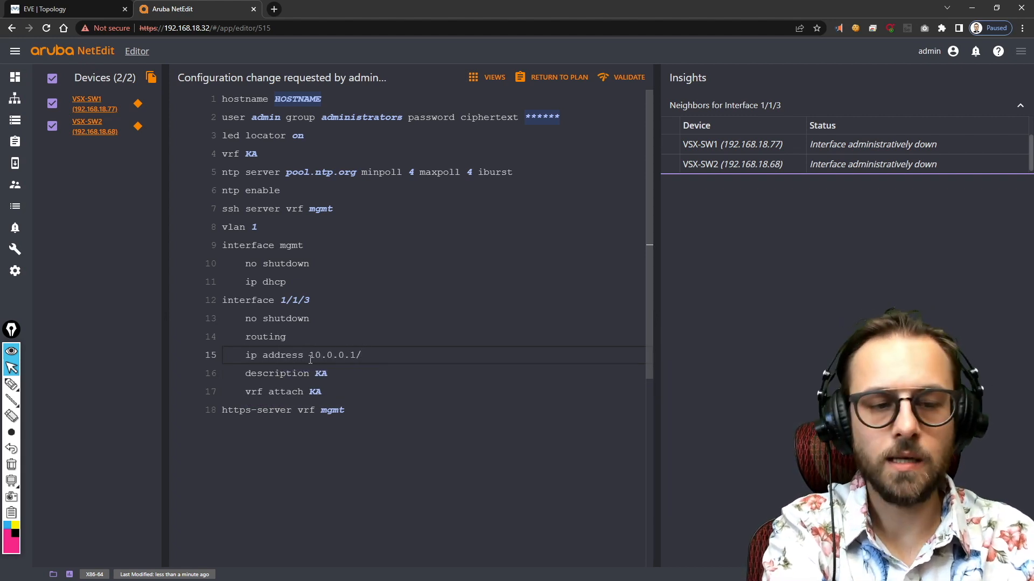
text(39)
key(Return)
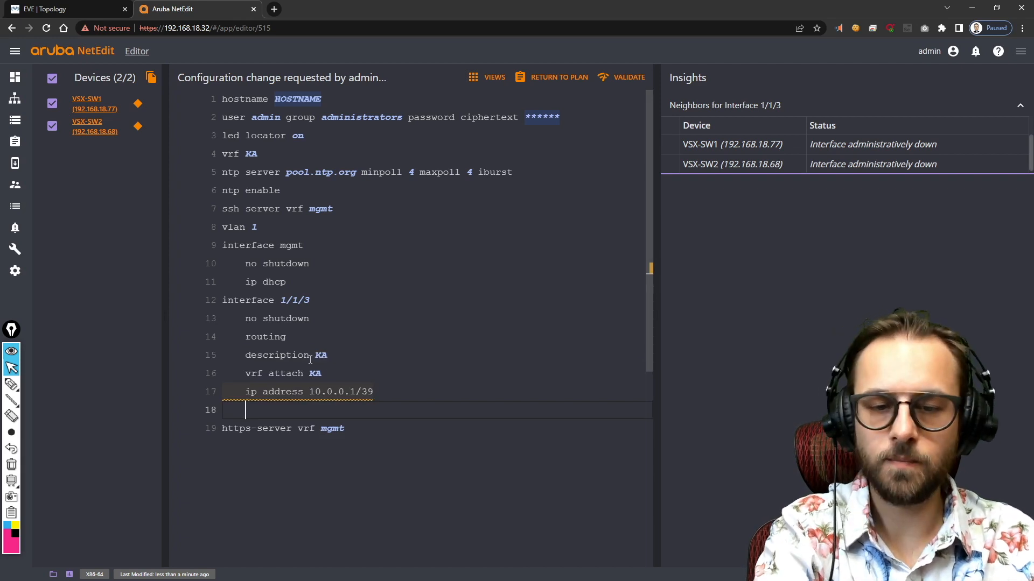
key(BackSpace)
key(BackSpace)
key(BackSpace)
key(BackSpace)
key(BackSpace)
key(Home)
key(BackSpace)
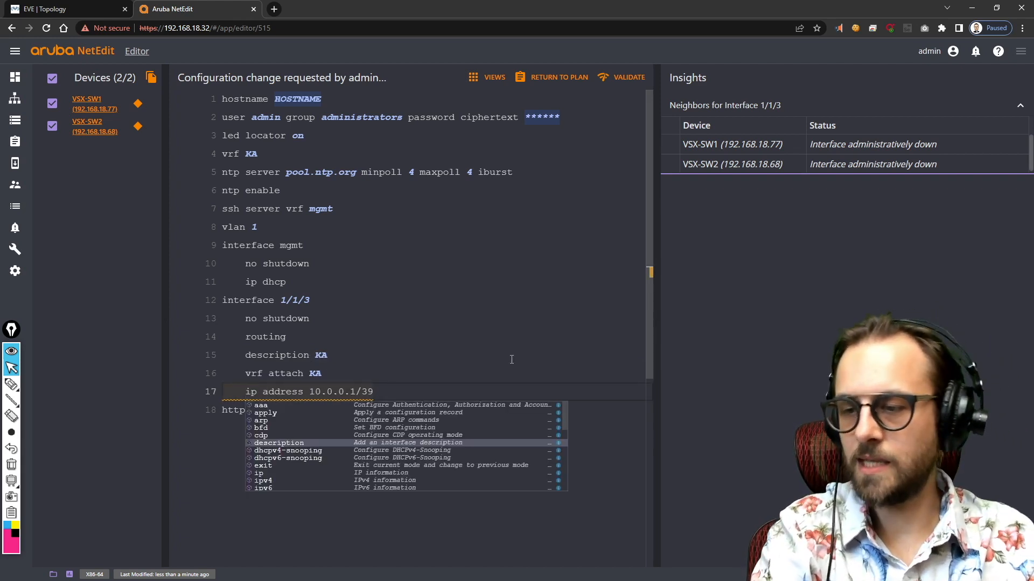
click(434, 388)
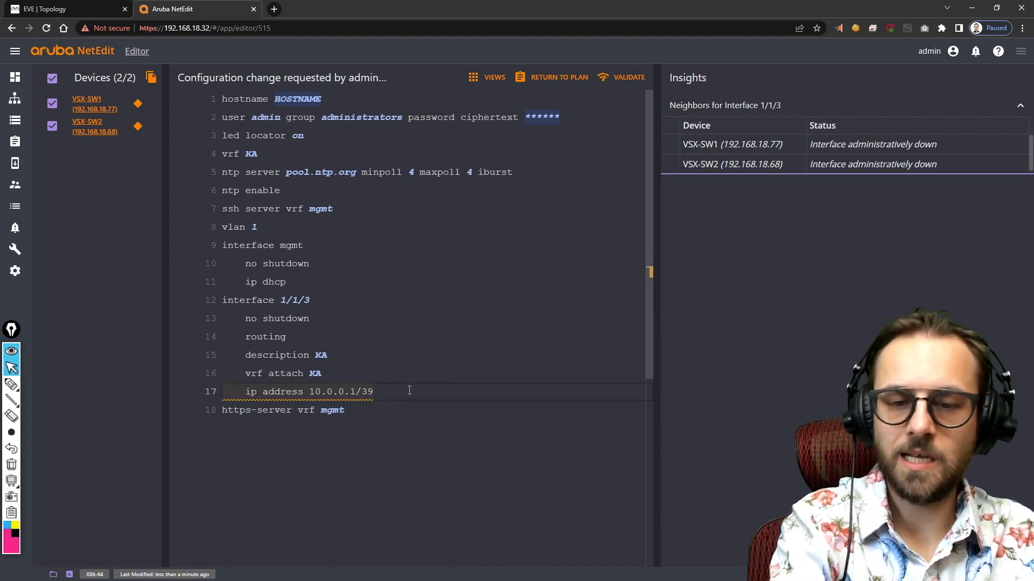
key(Return)
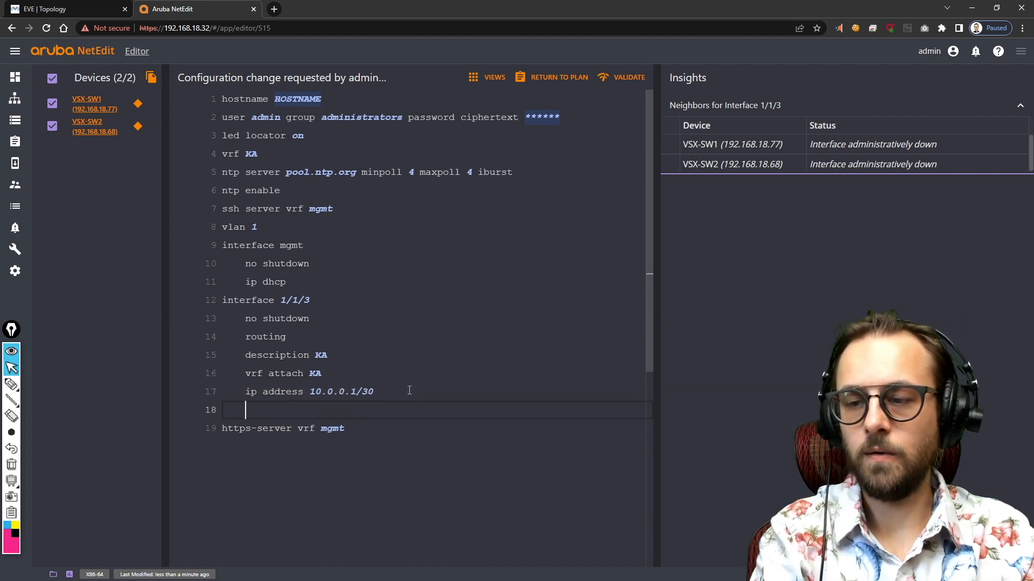
- Set the IP address of interface 1/1/3 to 10.0.0.2/30 for VSX-SW2 only and apply the change
click(347, 389)
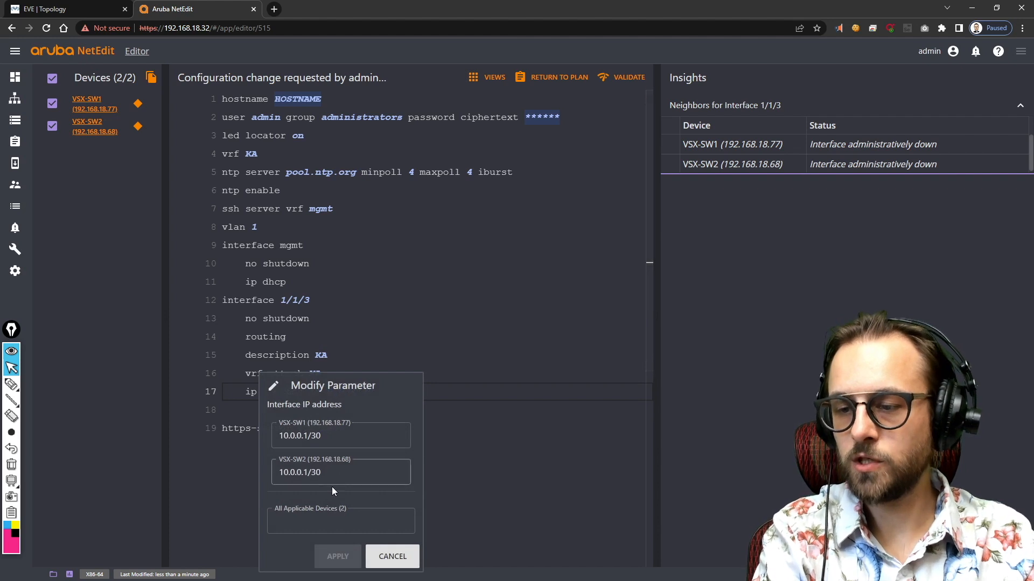
drag(313, 472, 306, 472)
text(2)
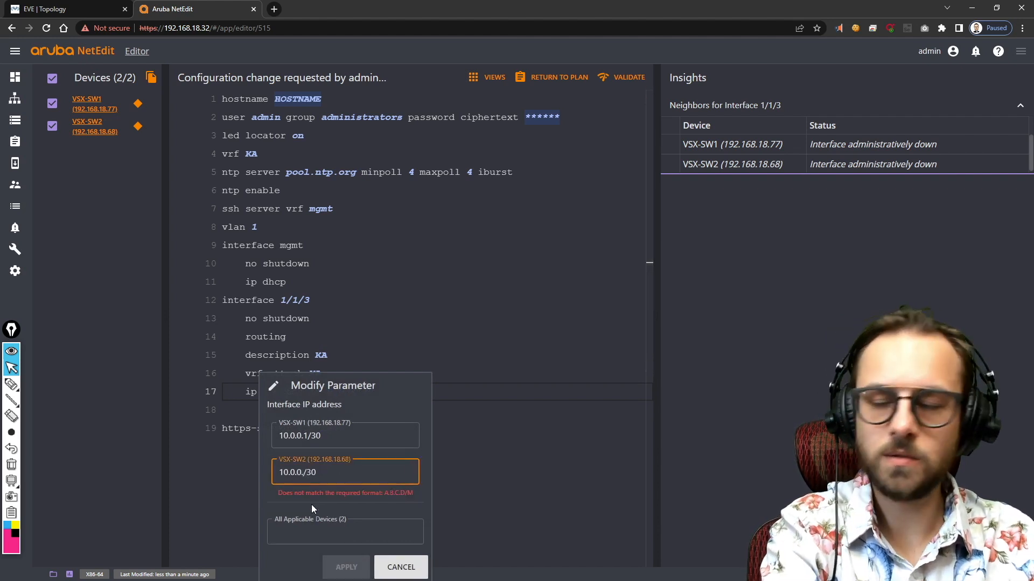
click(329, 557)
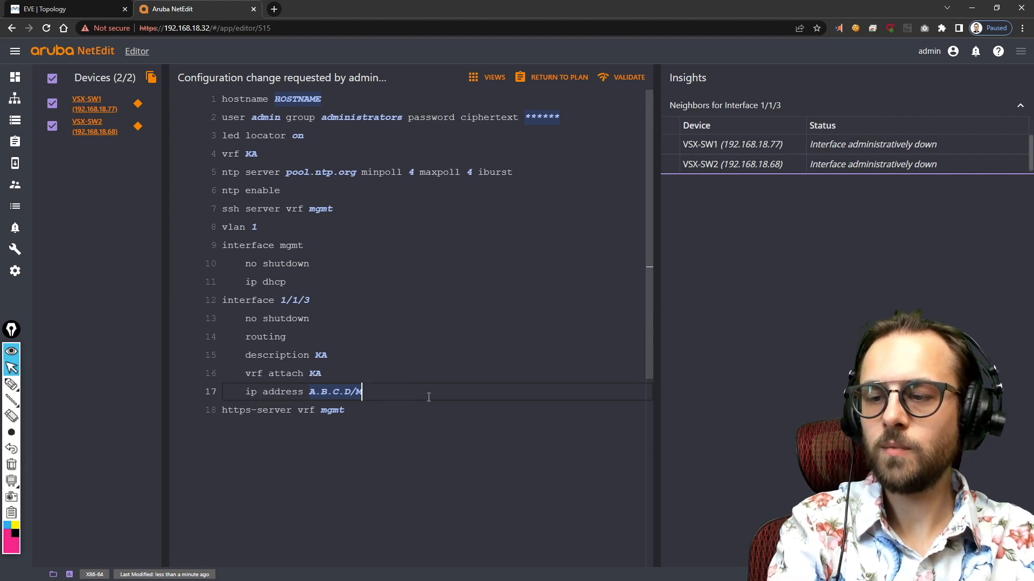
- Add "interface lag 100" as a new unindented line after interface 1/1/3's IP address and open an indented line beneath it
key(Return)
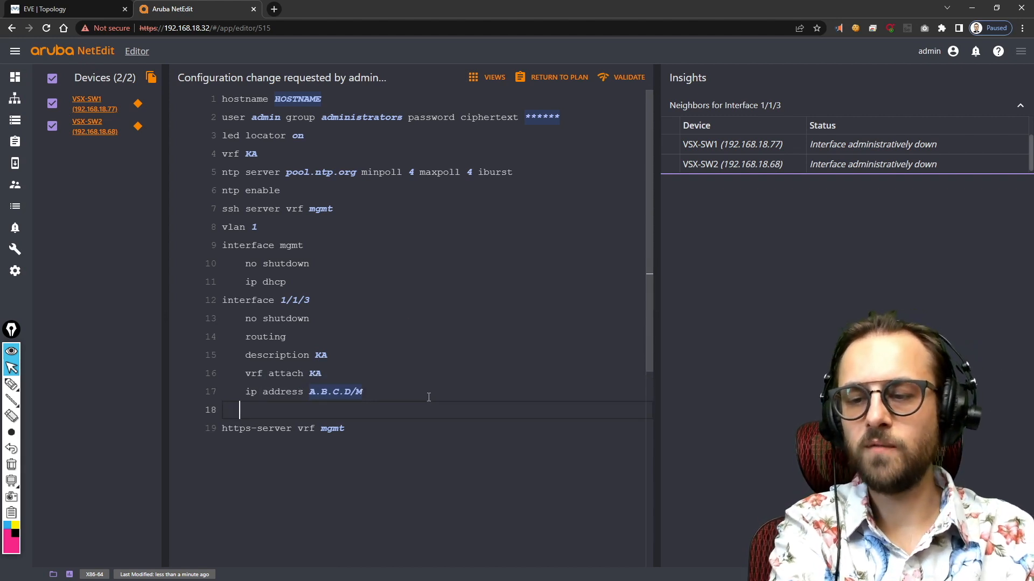
key(BackSpace)
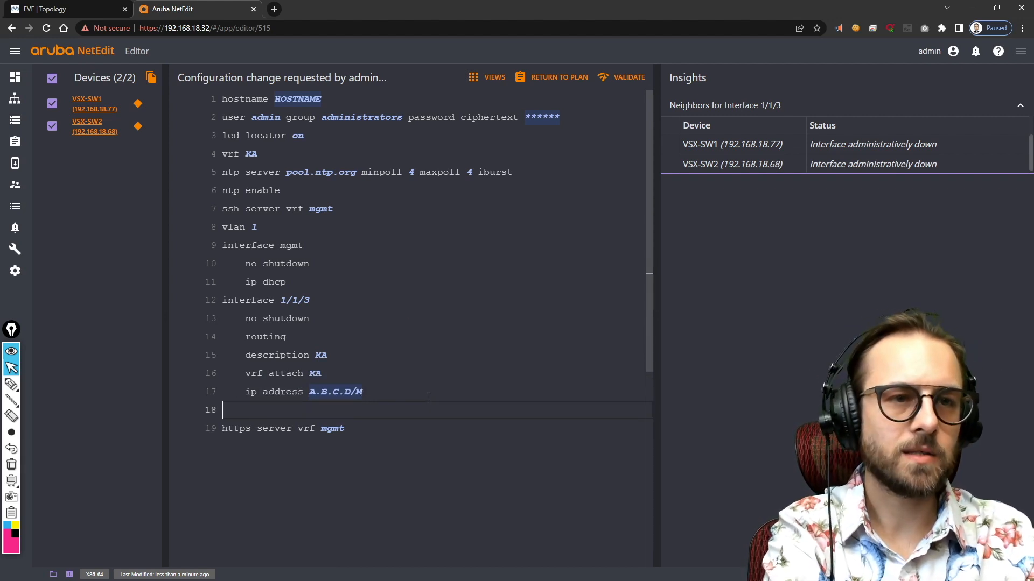
key(BackSpace)
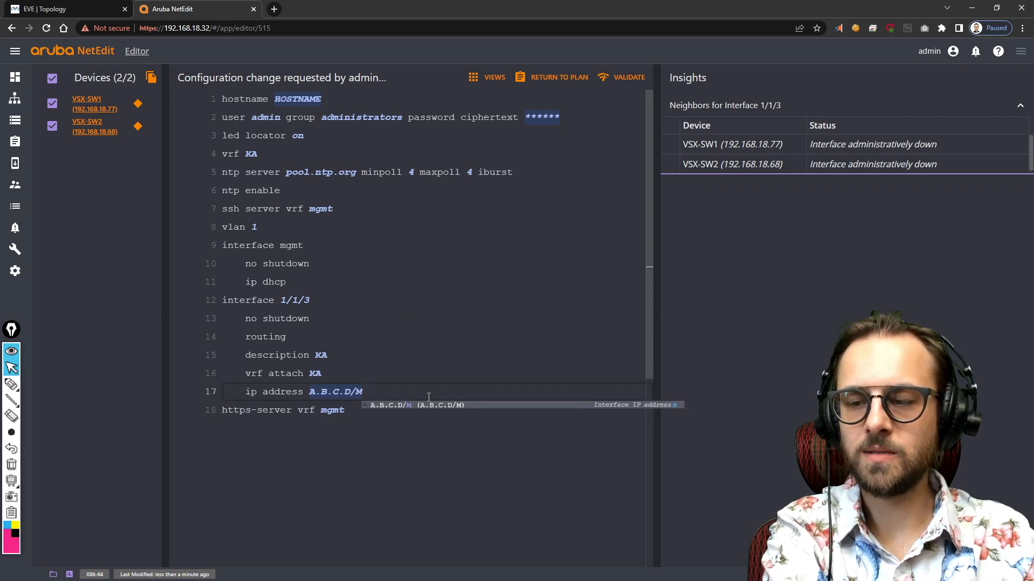
key(Return)
key(BackSpace)
key(BackSpace)
key(BackSpace)
key(BackSpace)
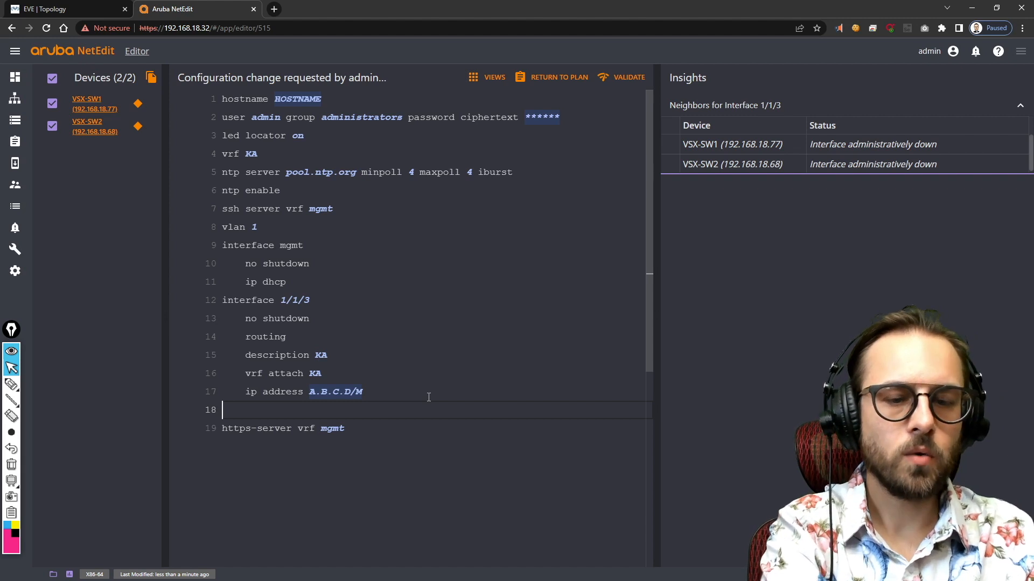
text(inter)
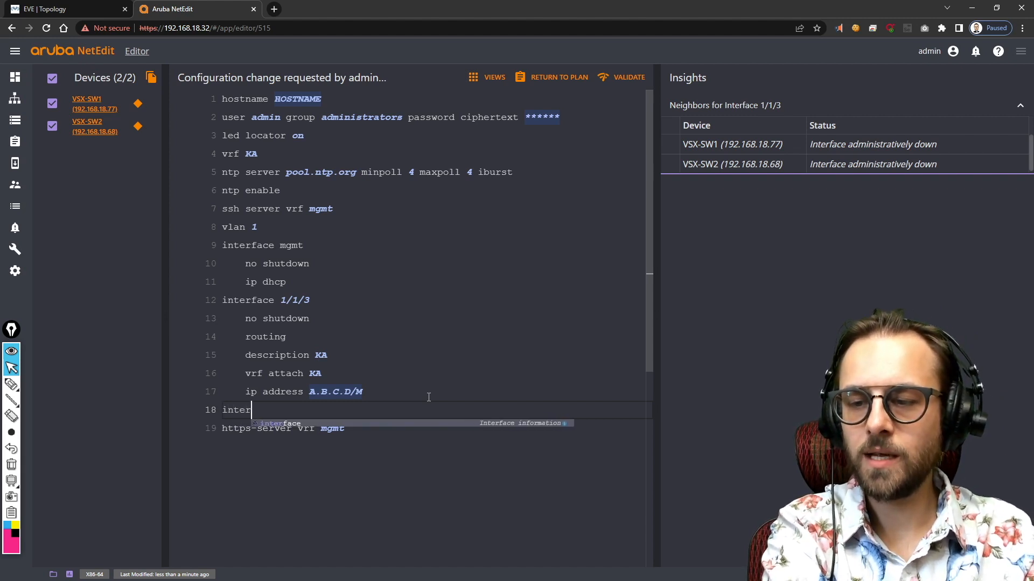
text(face lag 100)
key(Return)
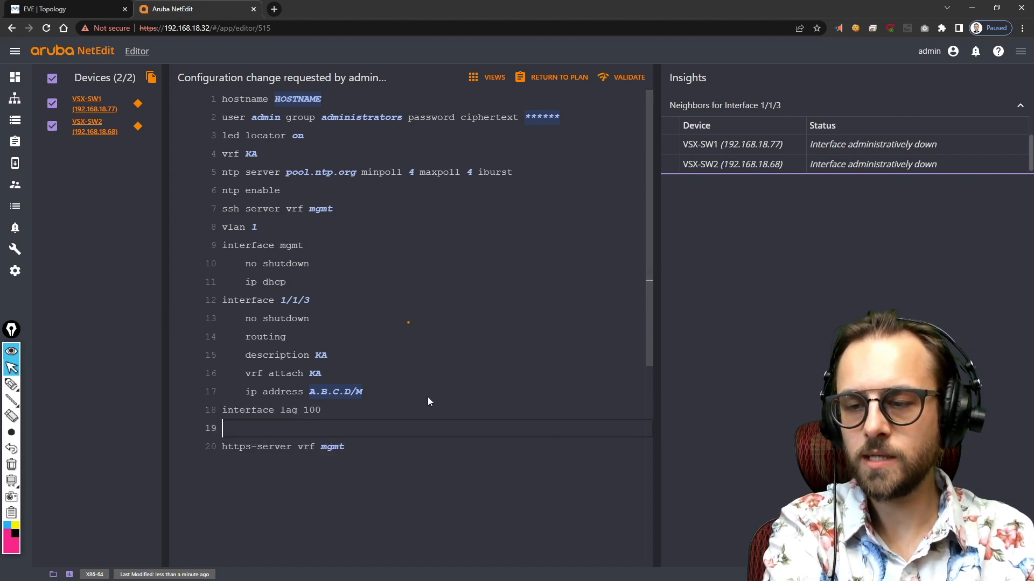
key(Tab)
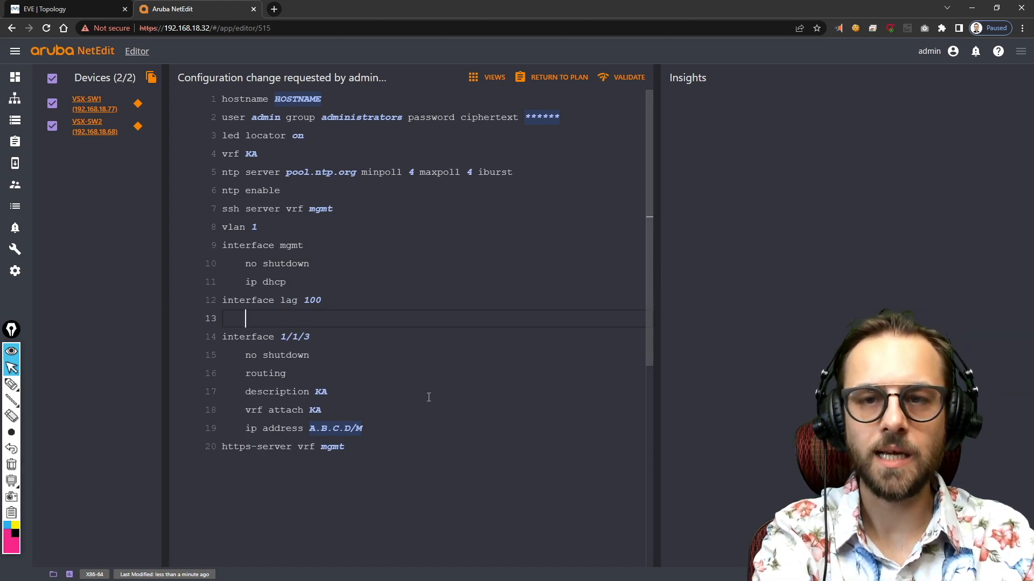
- Give interface lag 100 the description ISL
text(des)
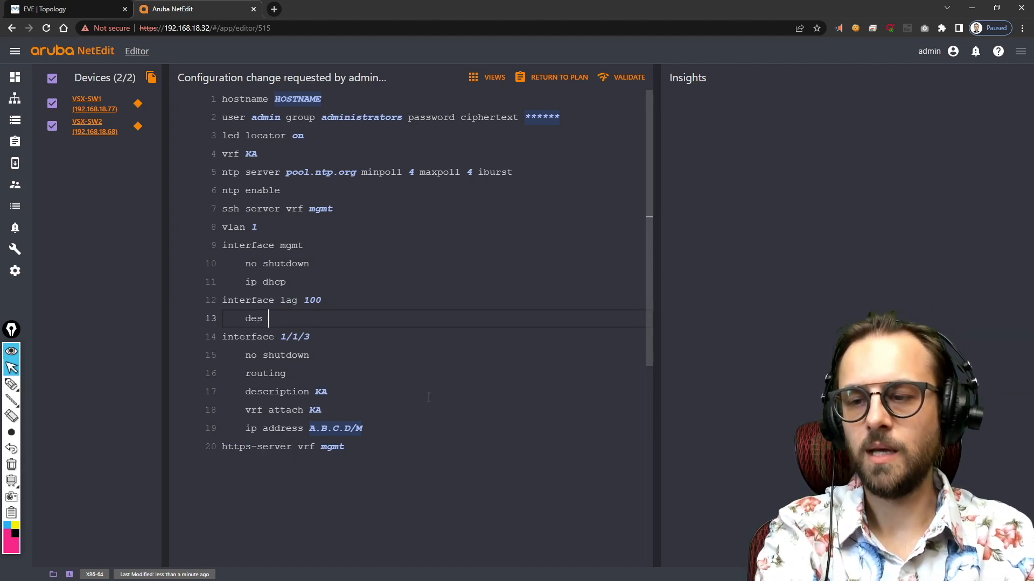
text(cription)
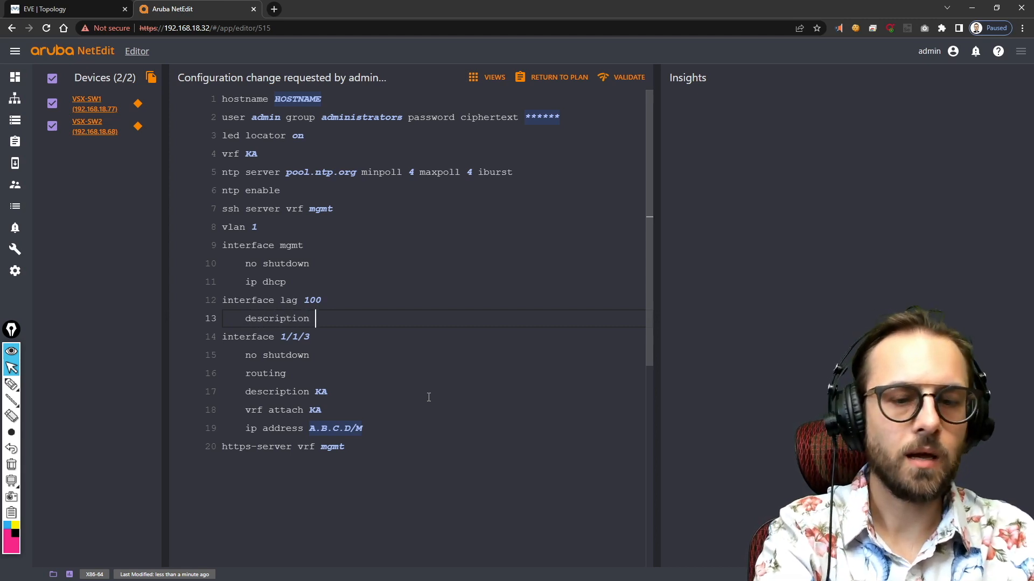
text( ISL)
key(Return)
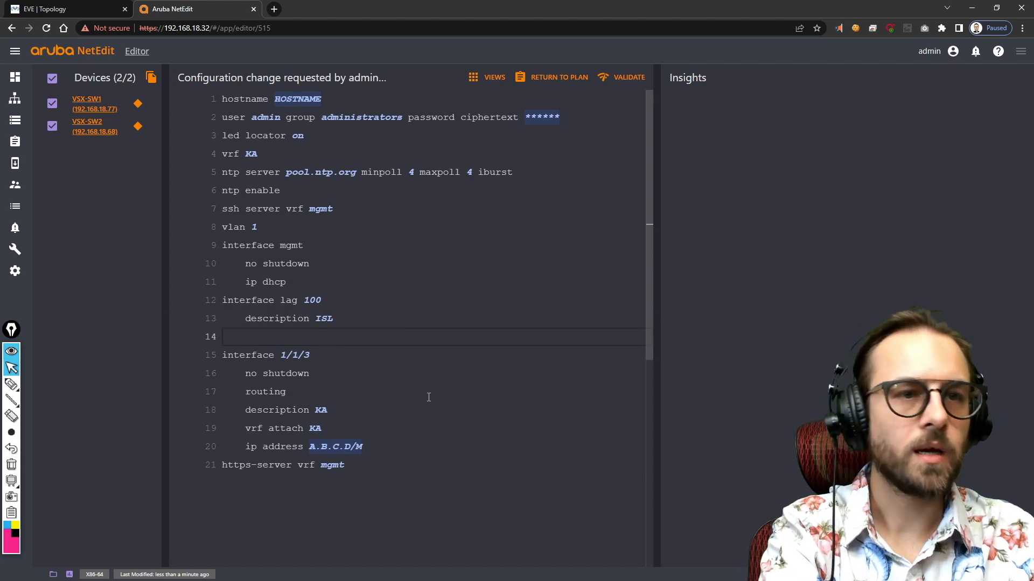
- Configure interface lag 100 as a layer 2 port with "no routing" and enable it with "no shutdown"
text(no routing)
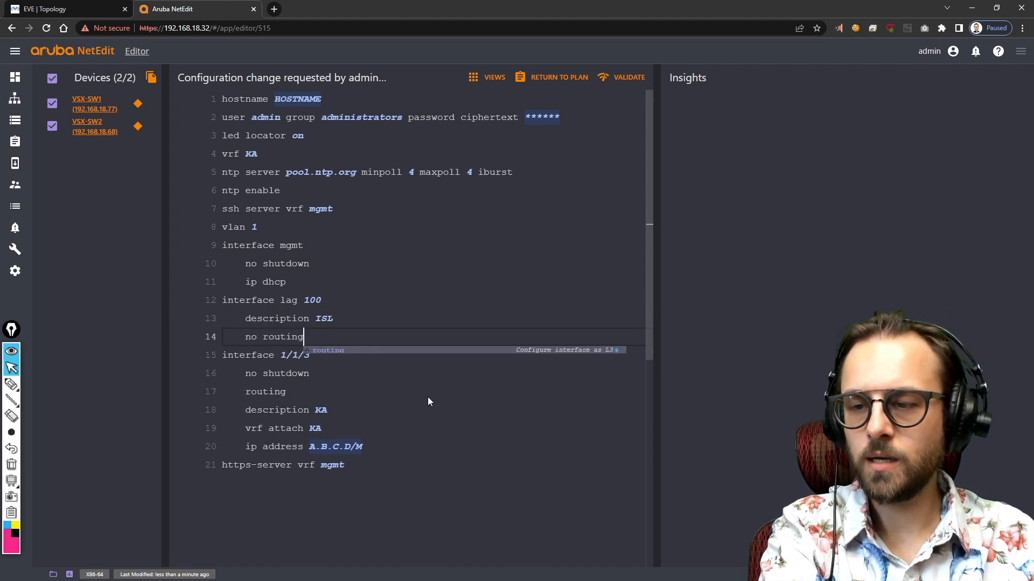
key(Return)
text(no shutdown)
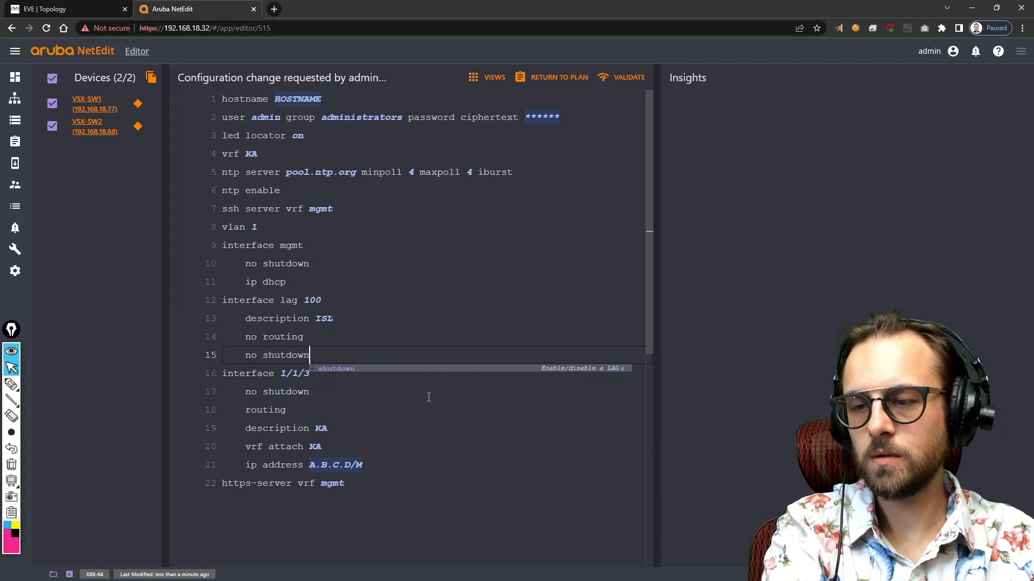
key(alt+Up)
key(Down)
key(Home)
key(Return)
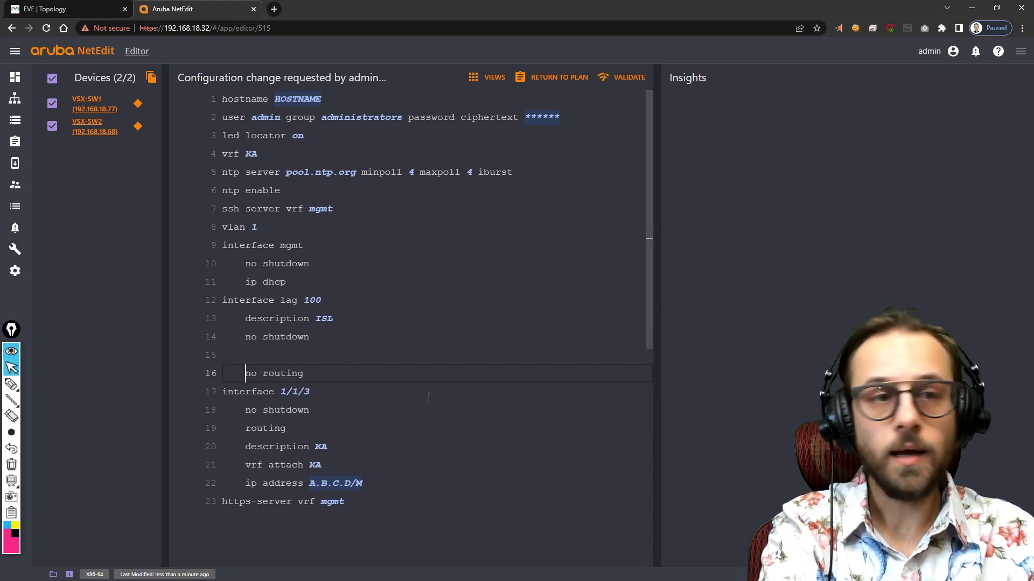
text(vlan)
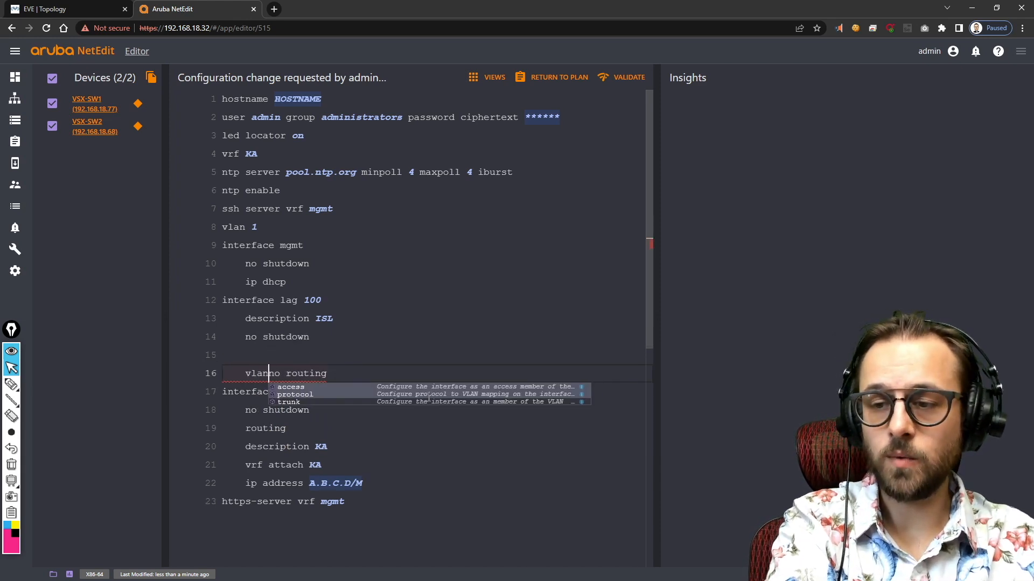
key(Escape)
key(BackSpace)
key(BackSpace)
key(BackSpace)
key(BackSpace)
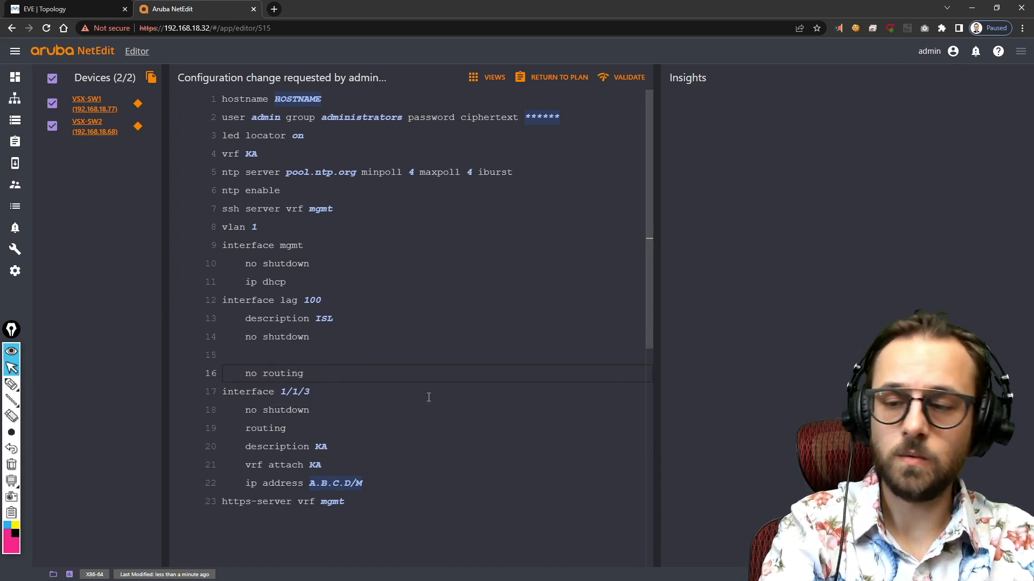
key(BackSpace)
- Configure interface lag 100 as a trunk with native VLAN 1 and all VLANs allowed
key(End)
key(Return)
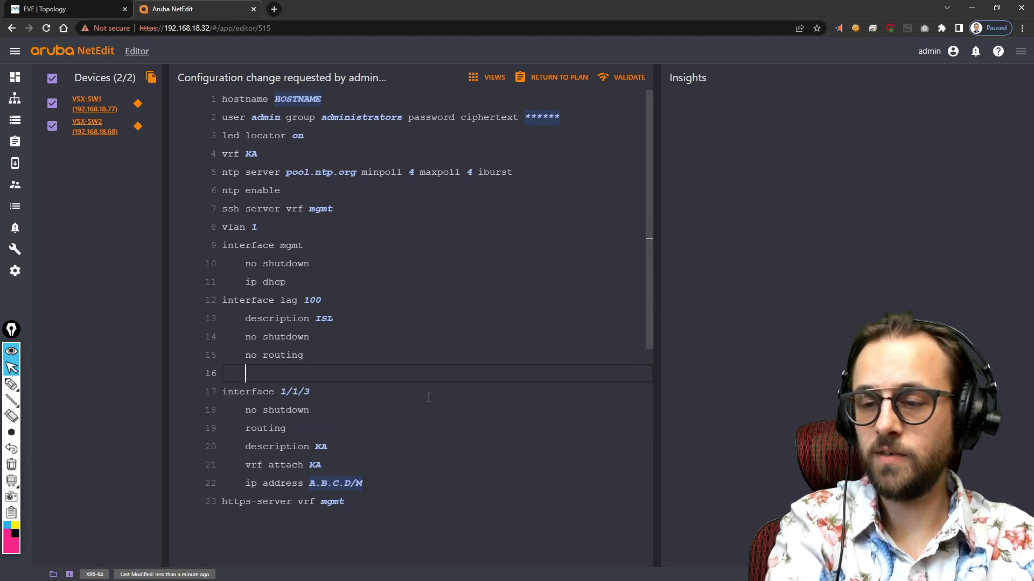
text(vlan)
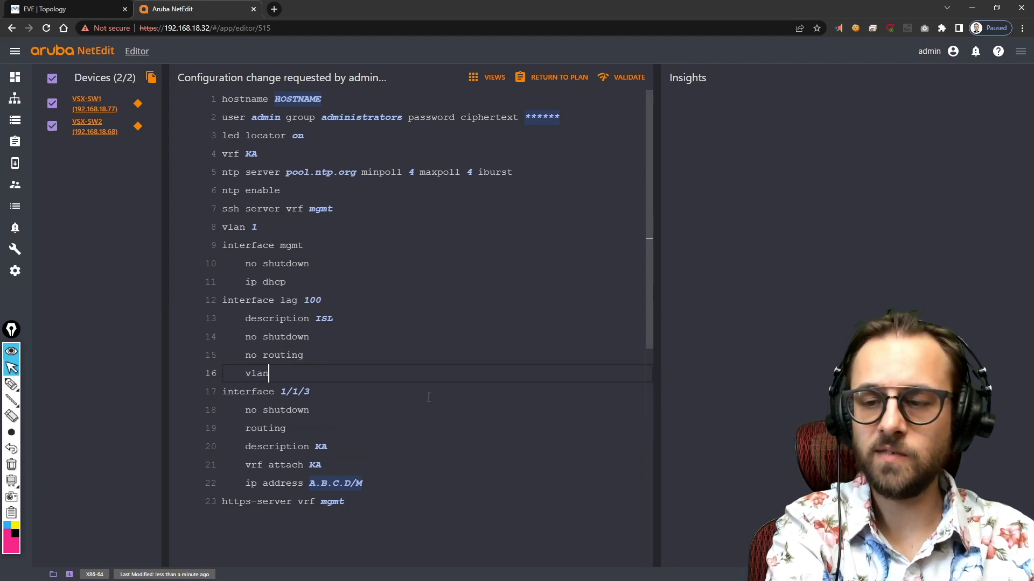
text( trunk native 1)
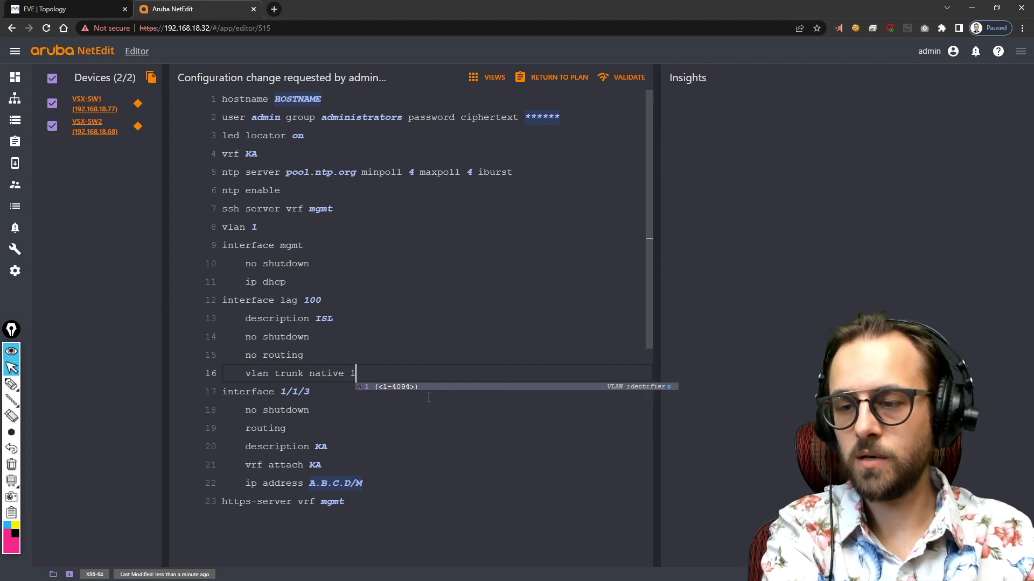
key(Return)
text(v)
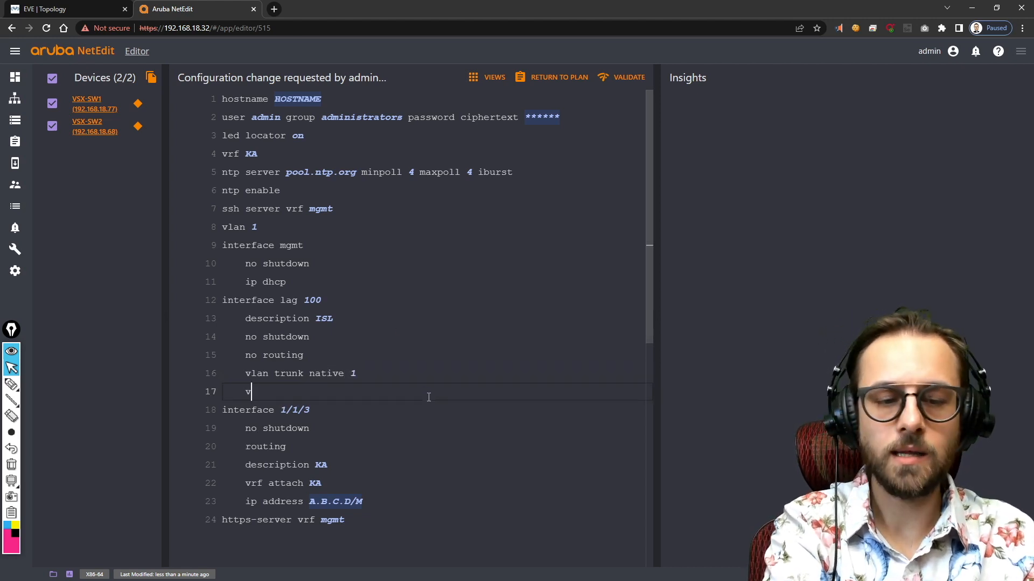
text(lan trunk allowed all)
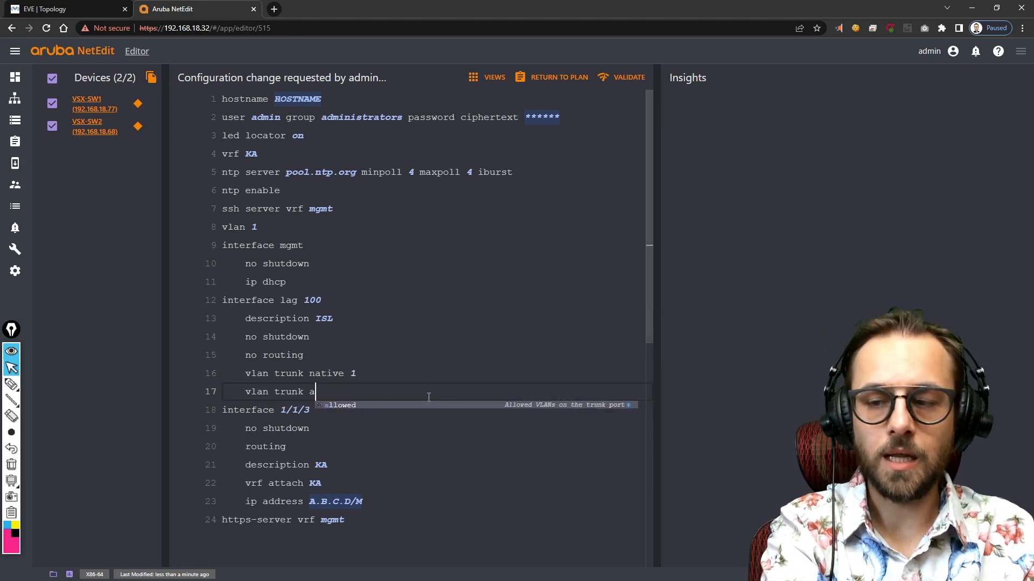
key(Return)
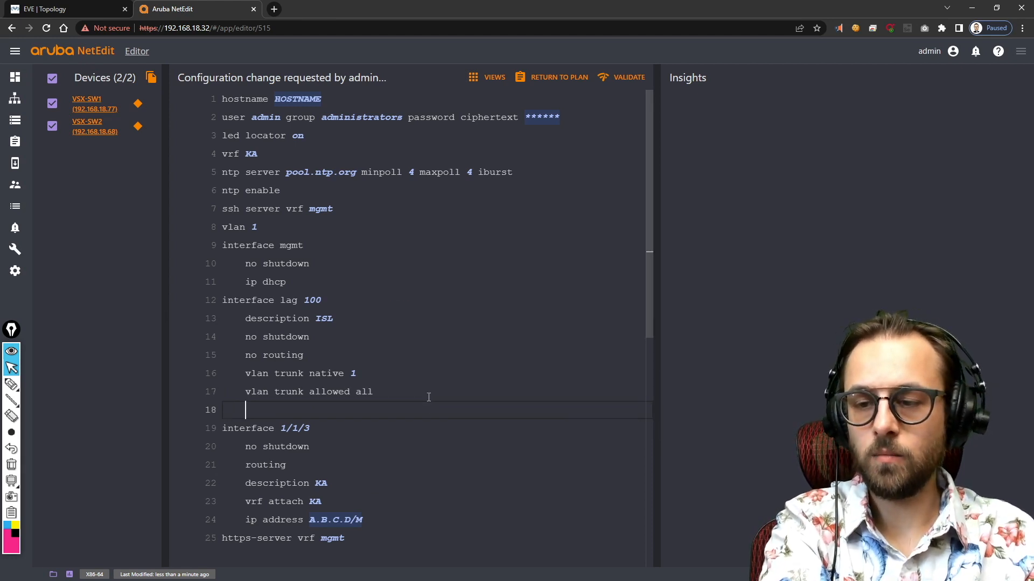
- Set the LACP mode of interface lag 100 to active
text(lacp mode )
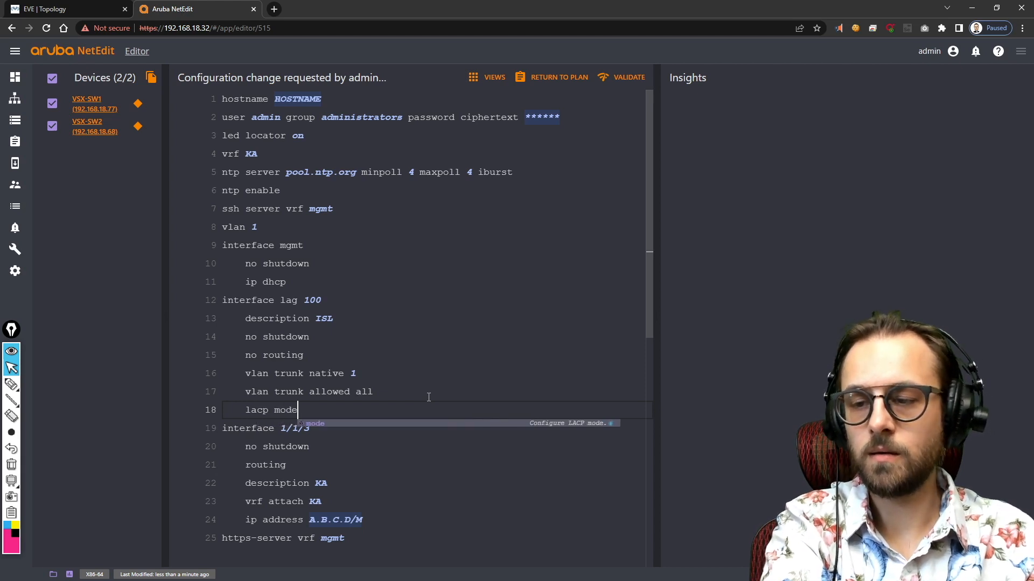
text(active)
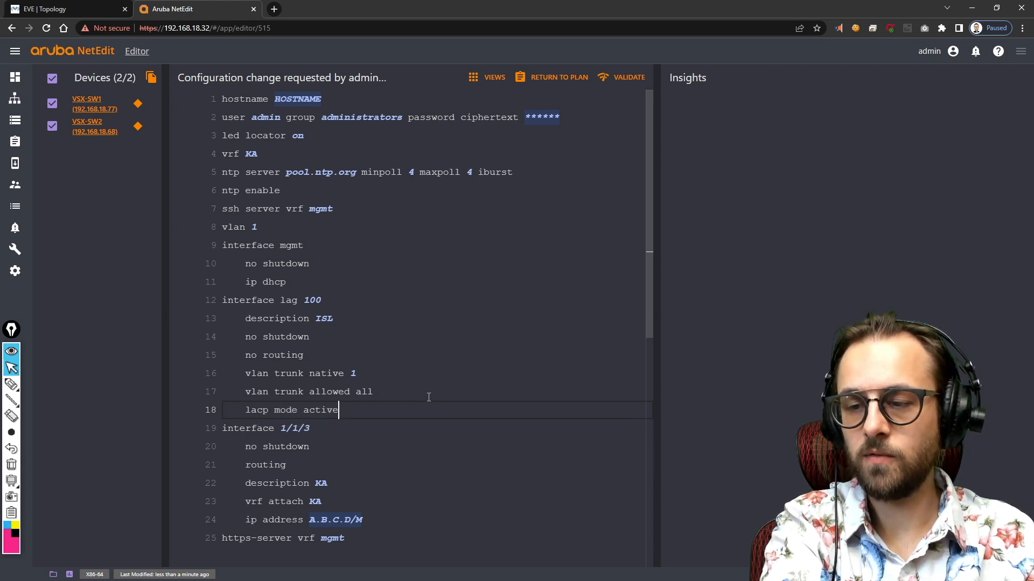
key(Return)
- Add interface 1/1/1 to the configuration directly after the lag 100 settings
key(BackSpace)
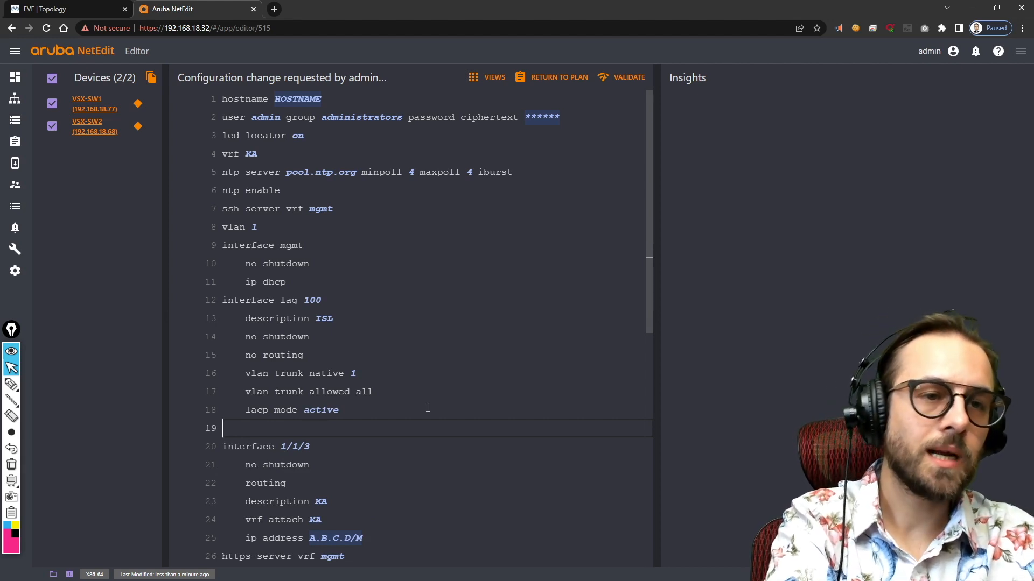
text(interface 1/1/1)
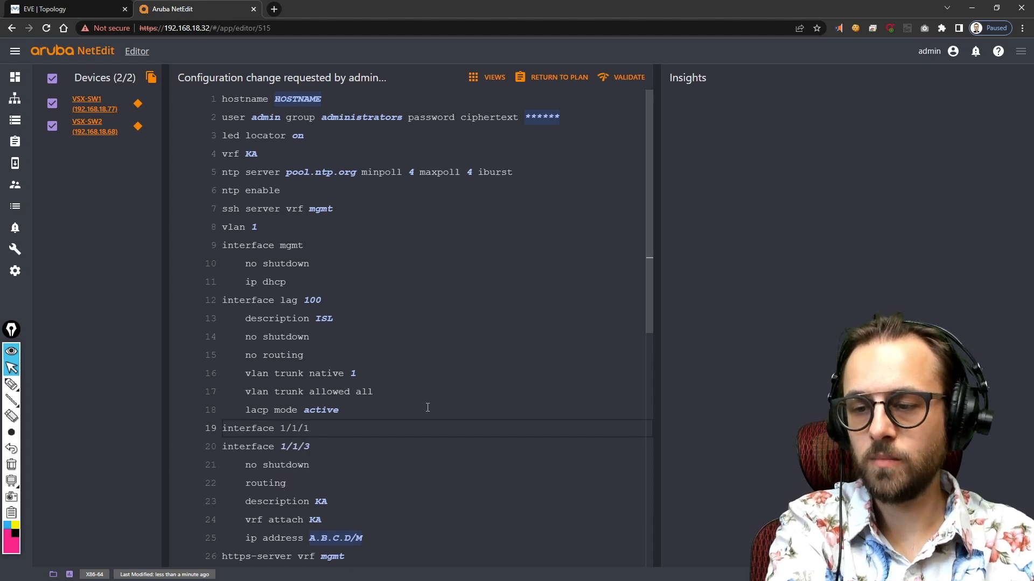
key(Return)
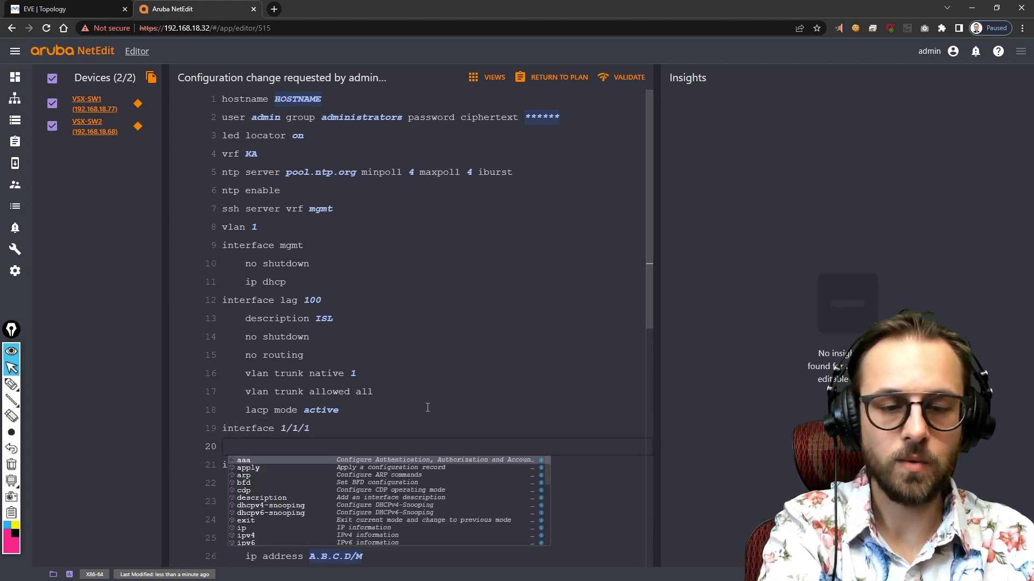
- Assign interface 1/1/1 to lag 100
text(lag 100)
key(Return)
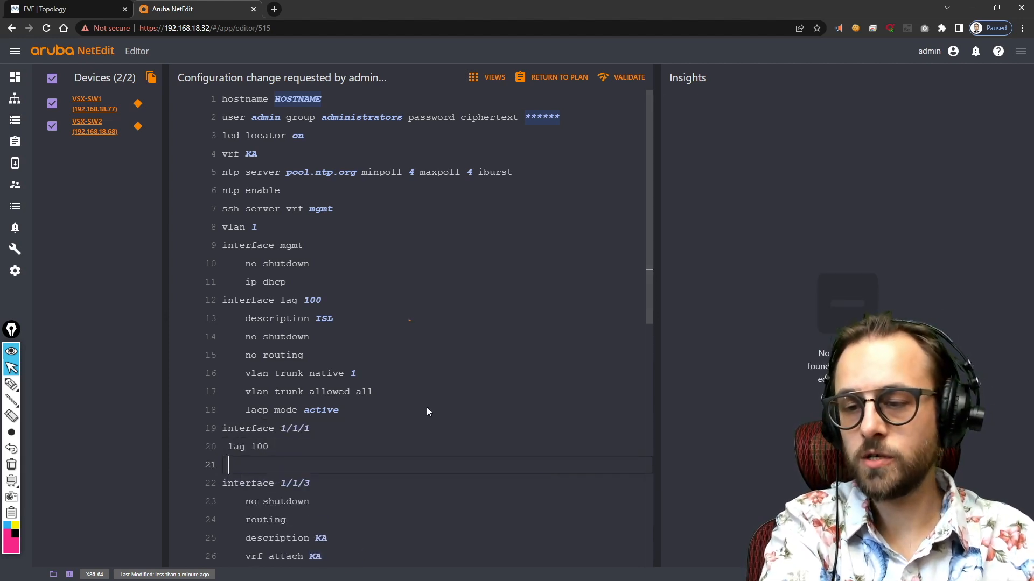
key(BackSpace)
key(BackSpace)
key(BackSpace)
key(BackSpace)
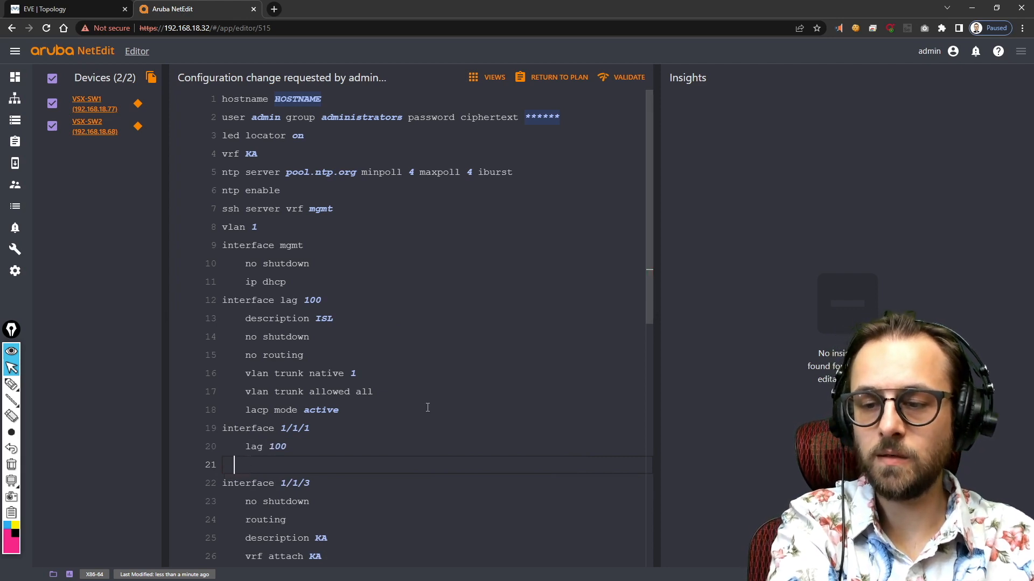
- Add interface 1/1/2 below interface 1/1/1 and assign it to lag 100
text(interfa)
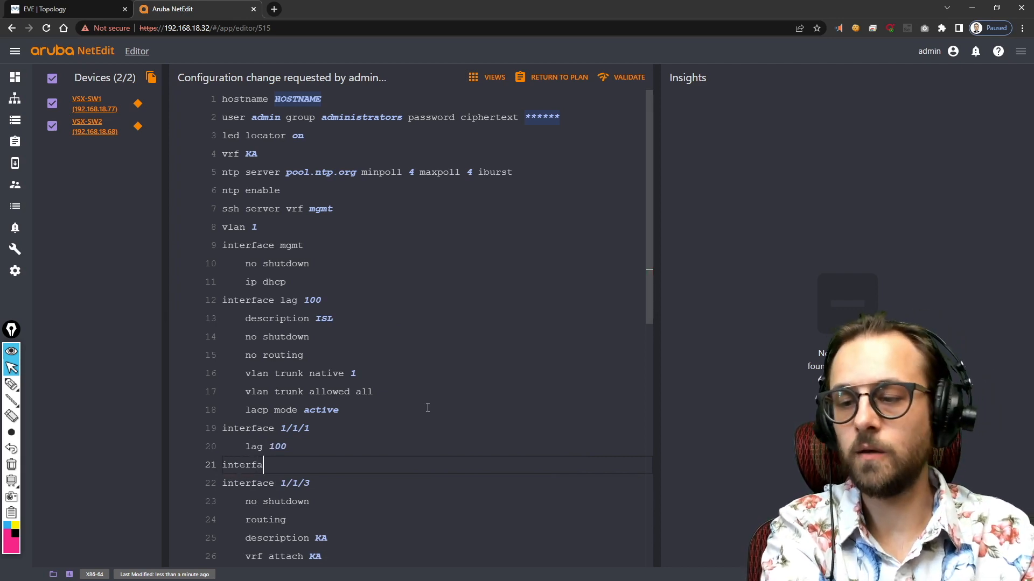
text(ce 1/1/2)
key(Return)
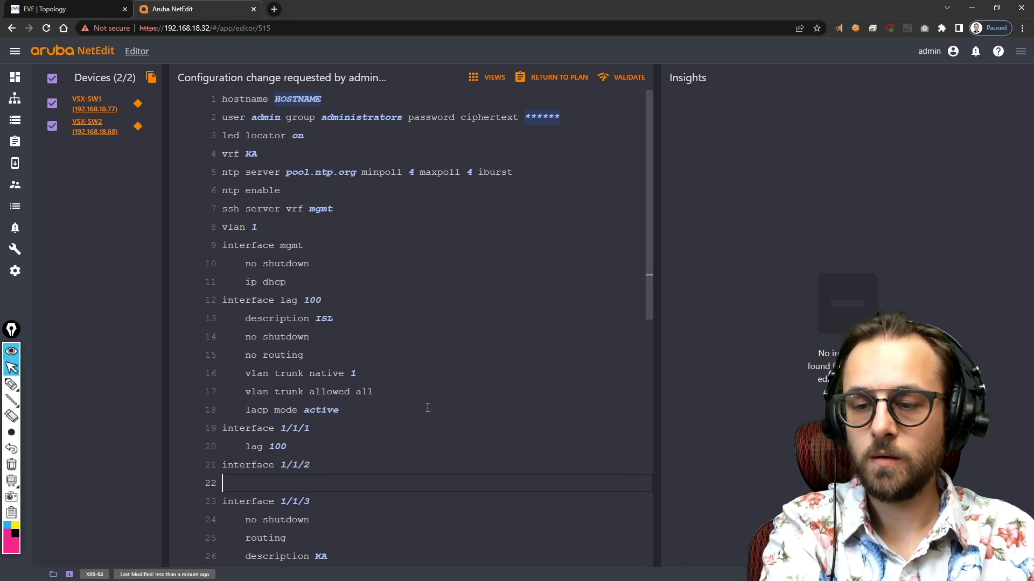
text(lag 100)
key(Return)
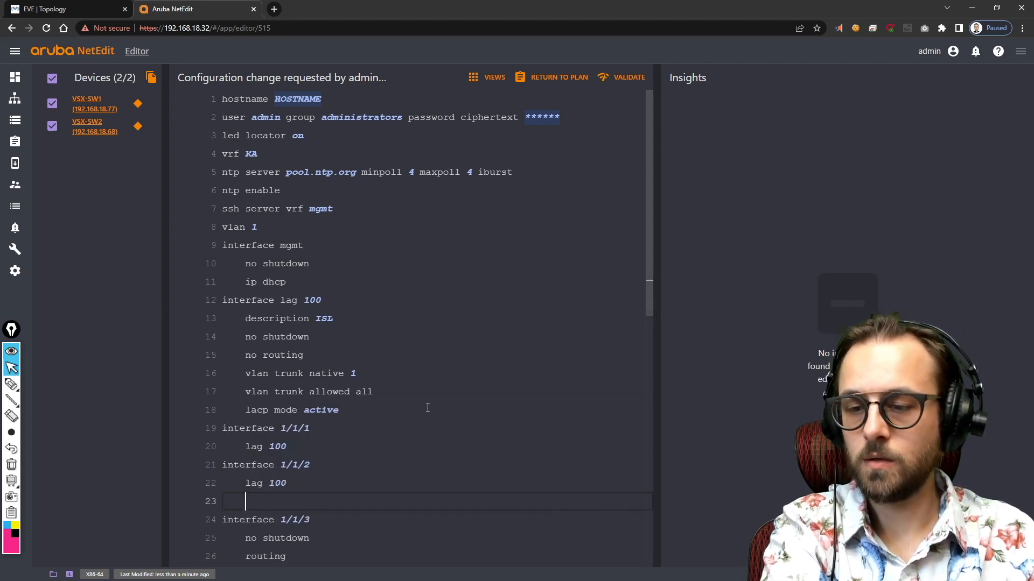
key(BackSpace)
- Add a vsx section to the configuration between the interface 1/1/3 settings and the https-server line
key(ctrl+End)
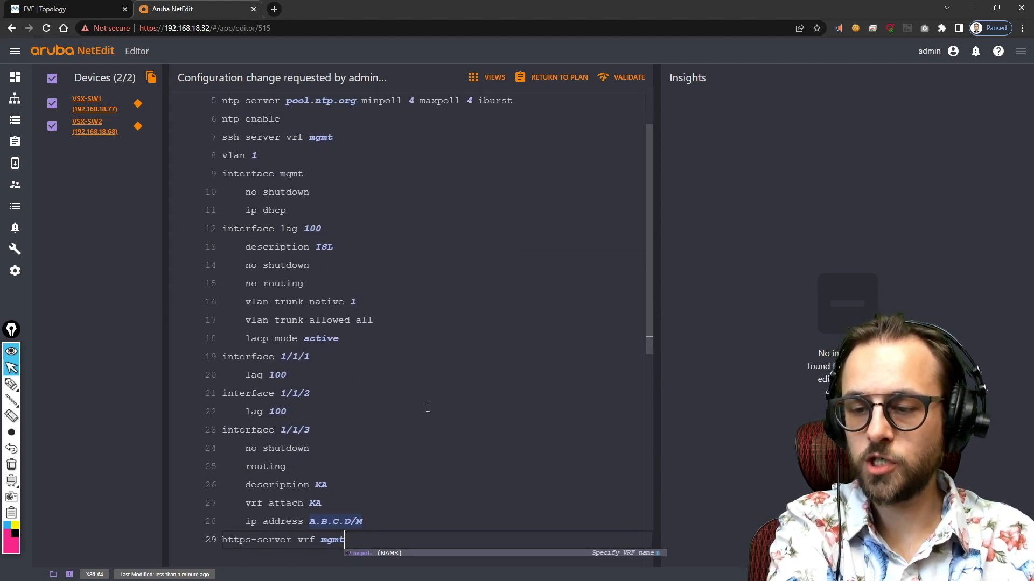
key(Return)
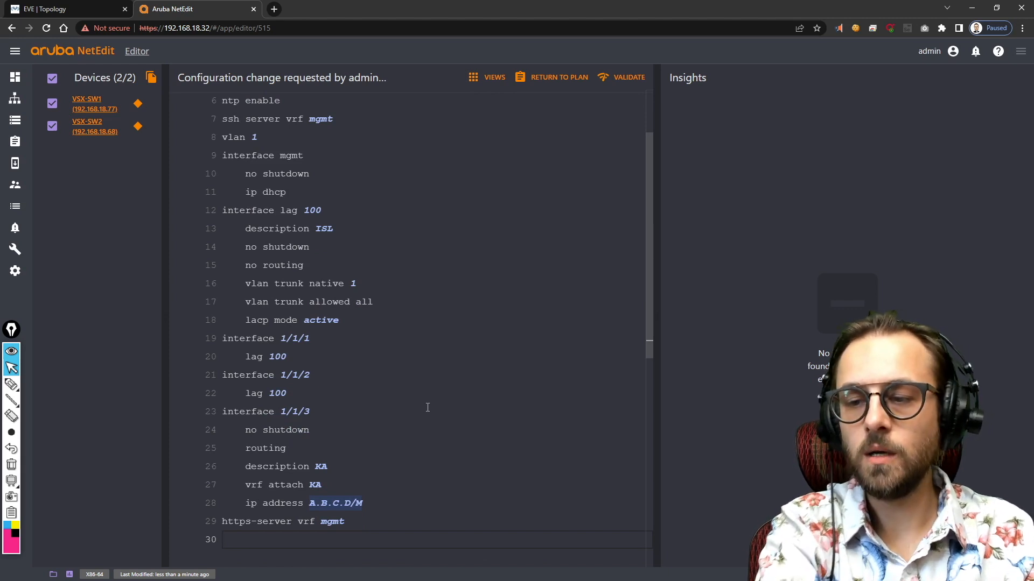
key(BackSpace)
key(BackSpace)
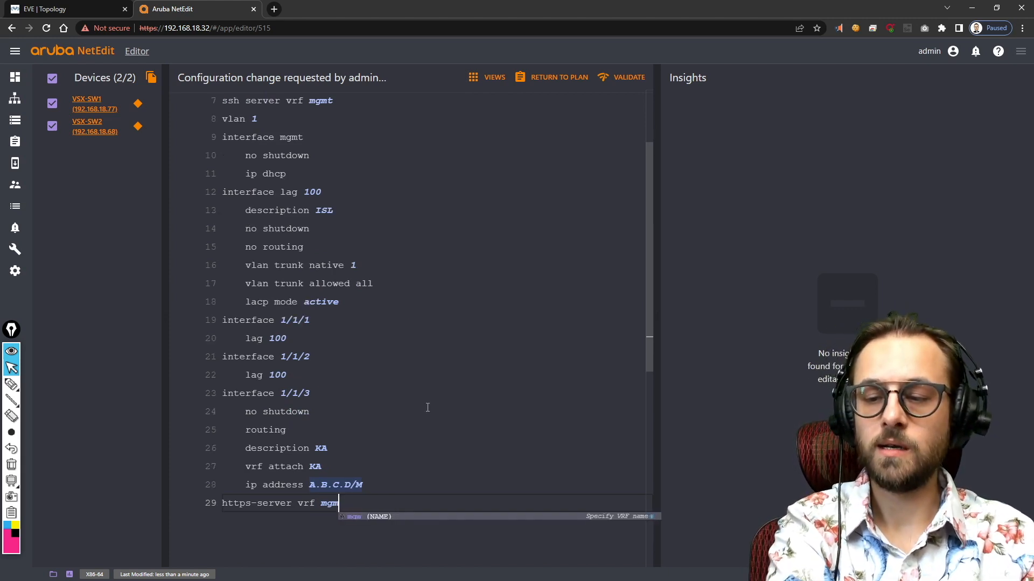
text(t)
key(Return)
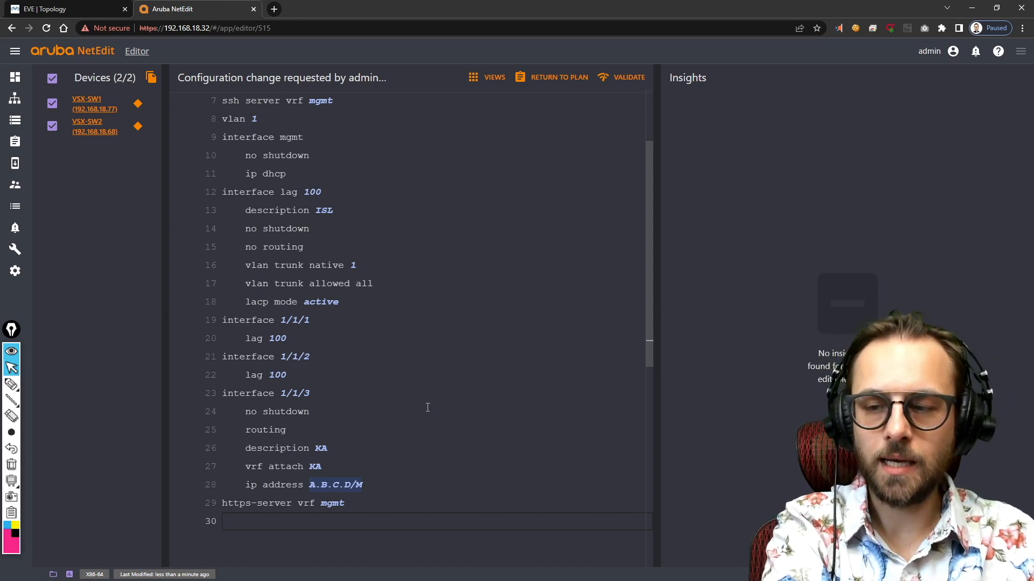
text(sx)
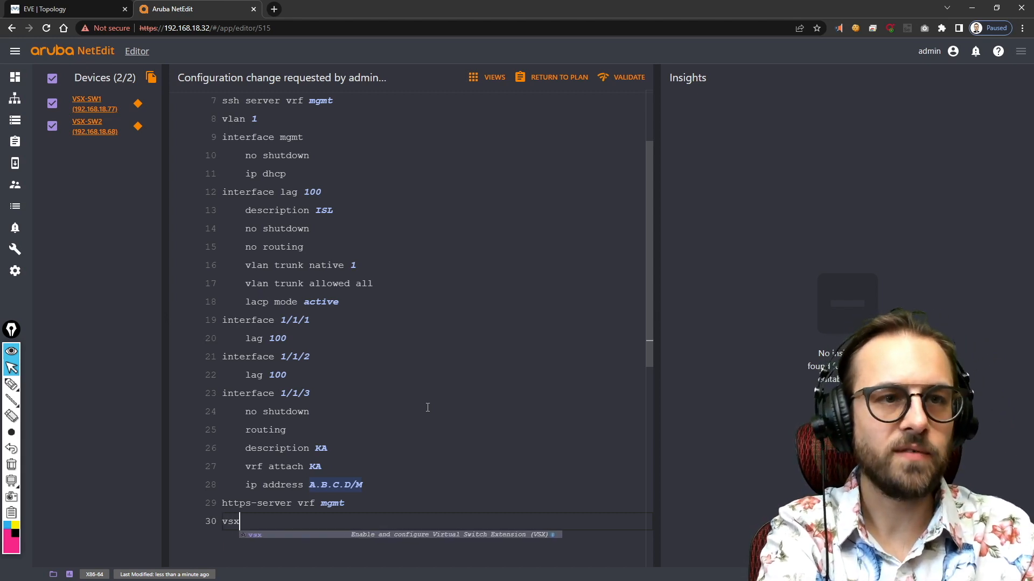
key(Return)
key(Up)
key(Up)
key(alt+Down)
key(alt+Down)
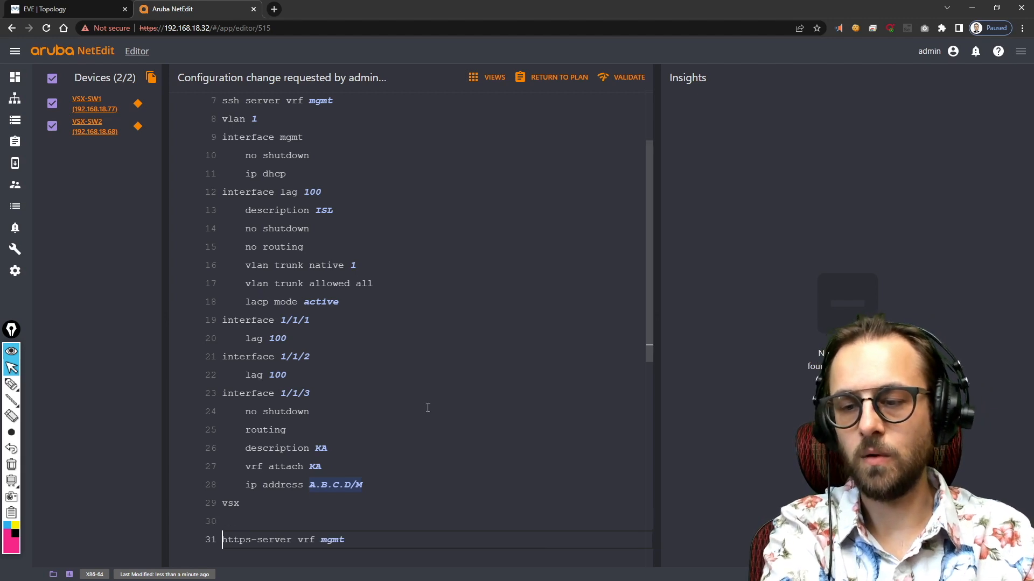
- Set the VSX system-mac to 02:00:00:00:11:00 inside the vsx section
key(Up)
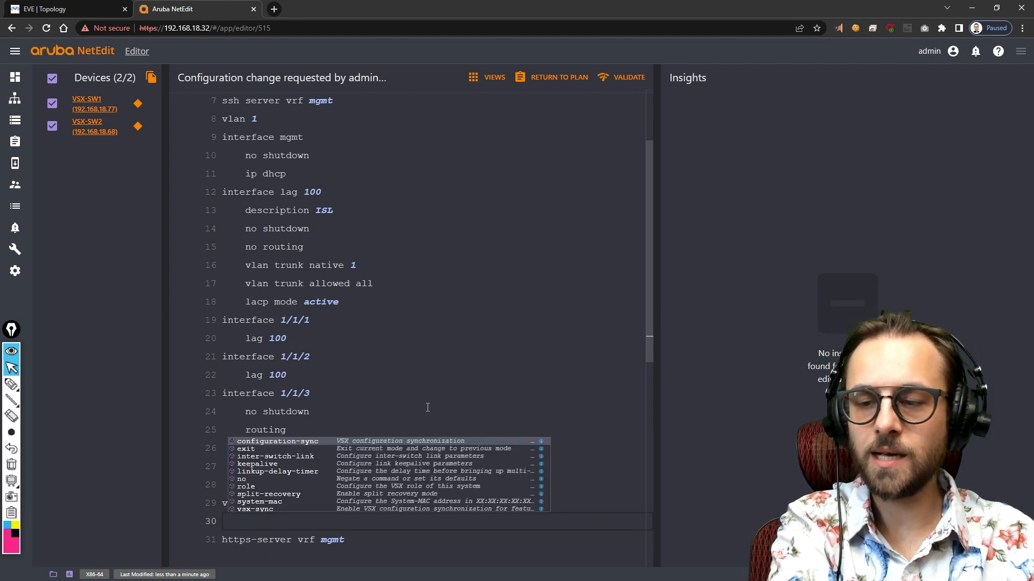
text(sys)
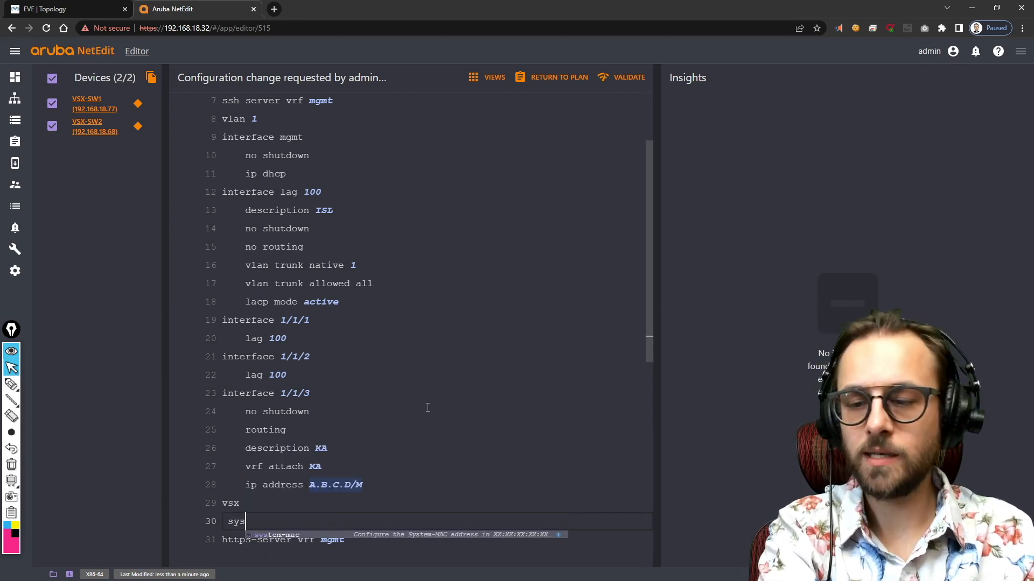
text(tem-mac 0)
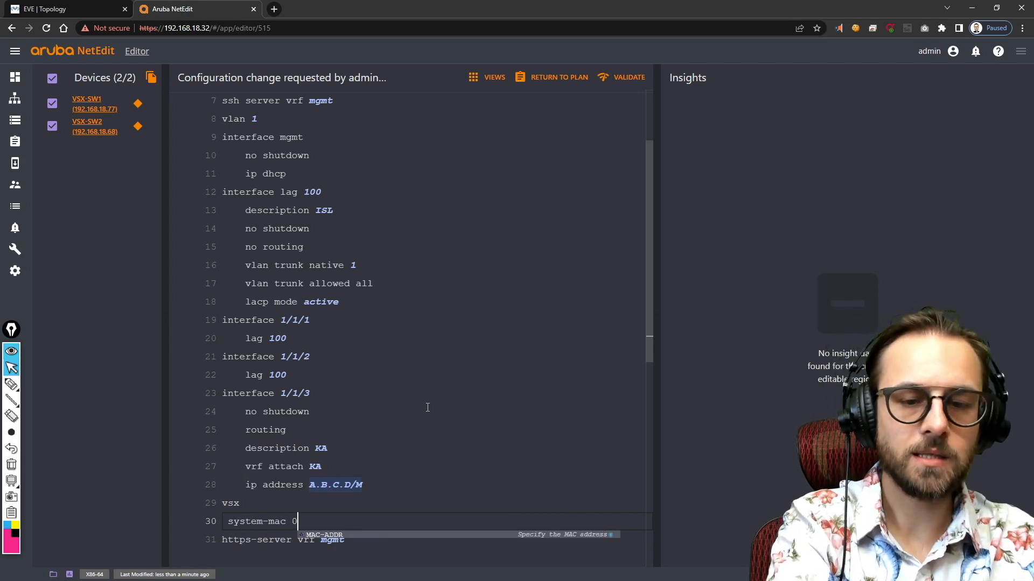
text(2:00:00:00:11:00)
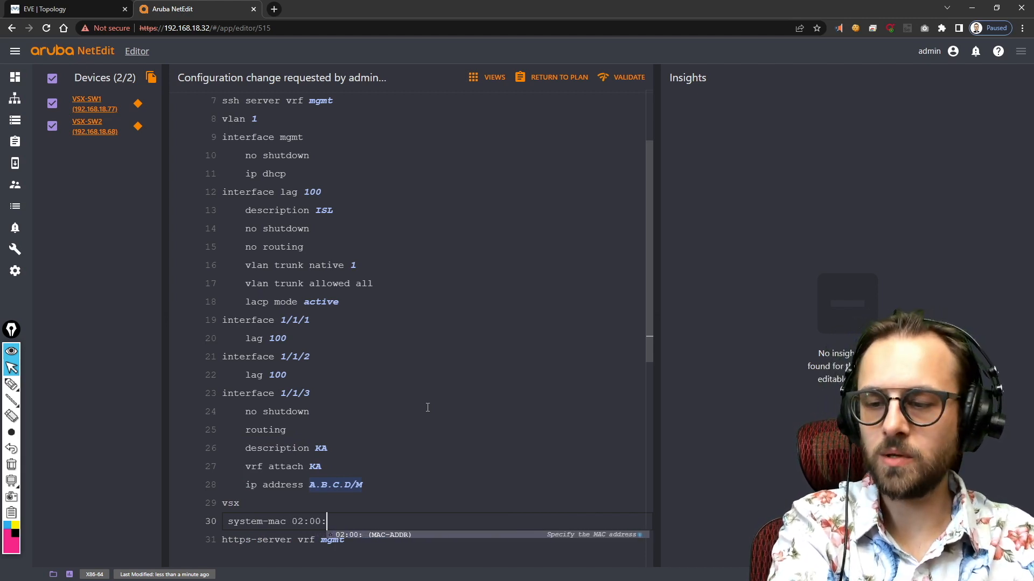
key(Return)
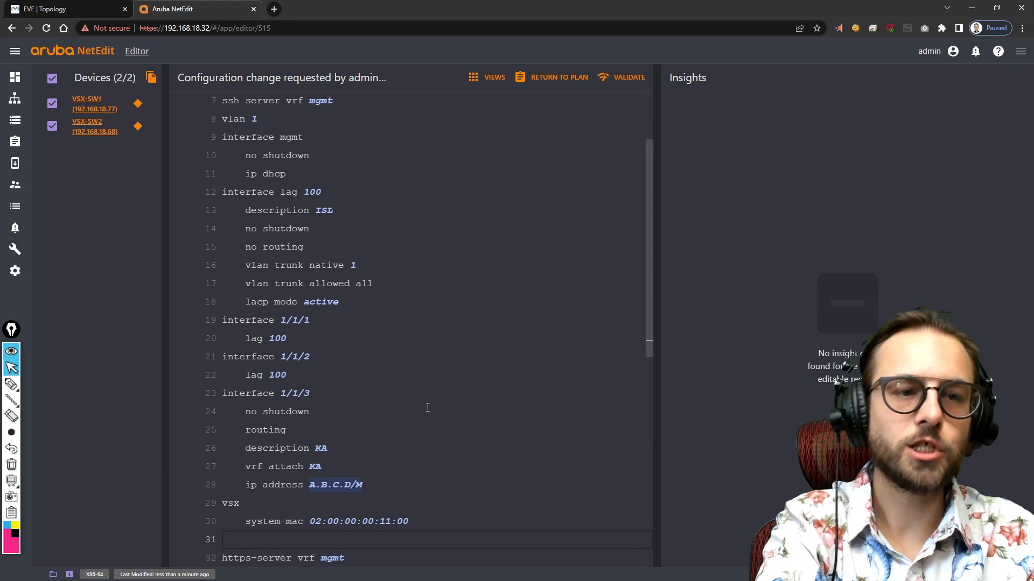
- Define lag 100 as the VSX inter-switch-link below the system-mac setting
text(ter-switch-link)
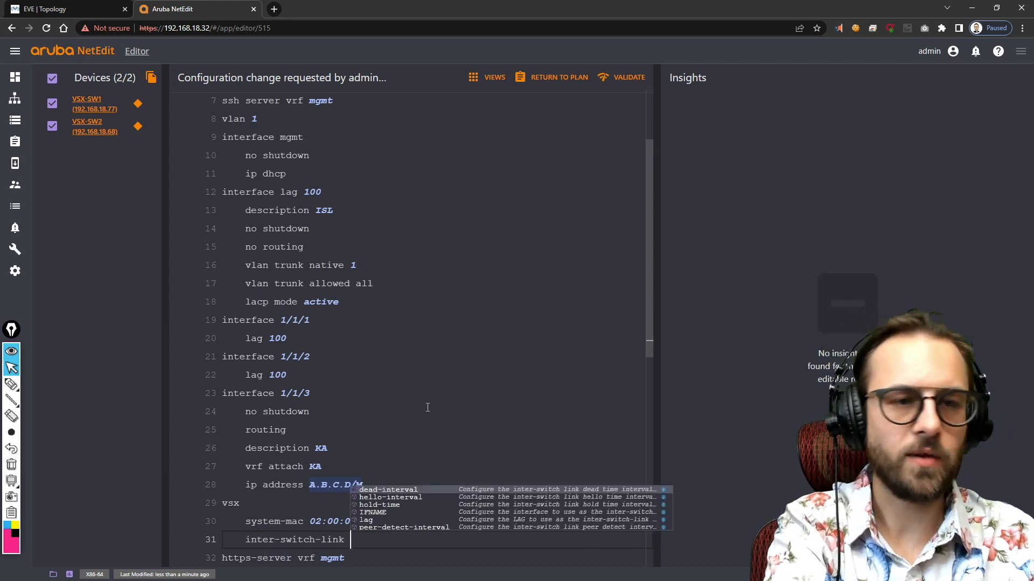
text( ;ag 100)
key(Return)
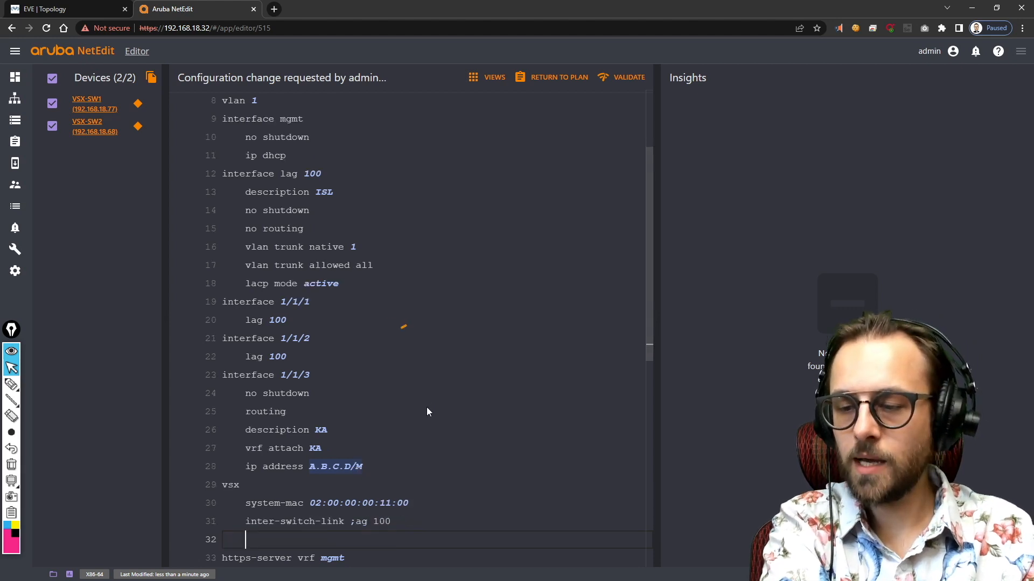
key(BackSpace)
key(Home)
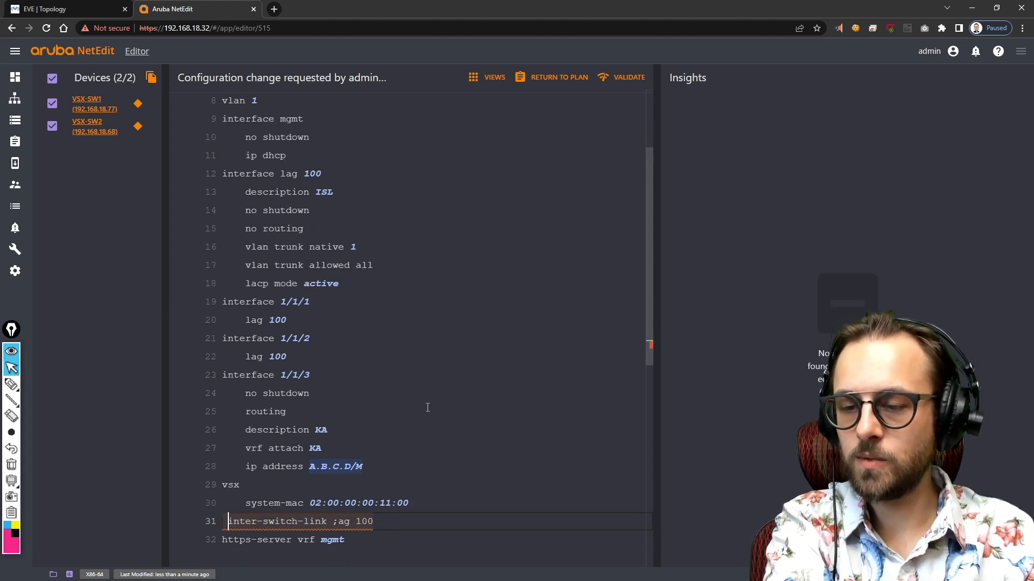
key(ctrl+space)
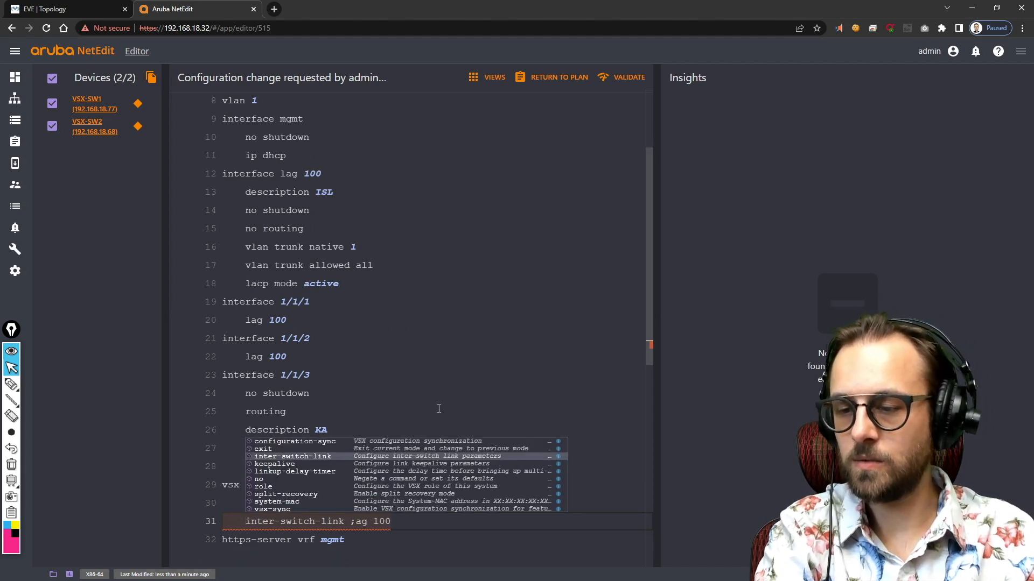
click(356, 521)
key(BackSpace)
text(l)
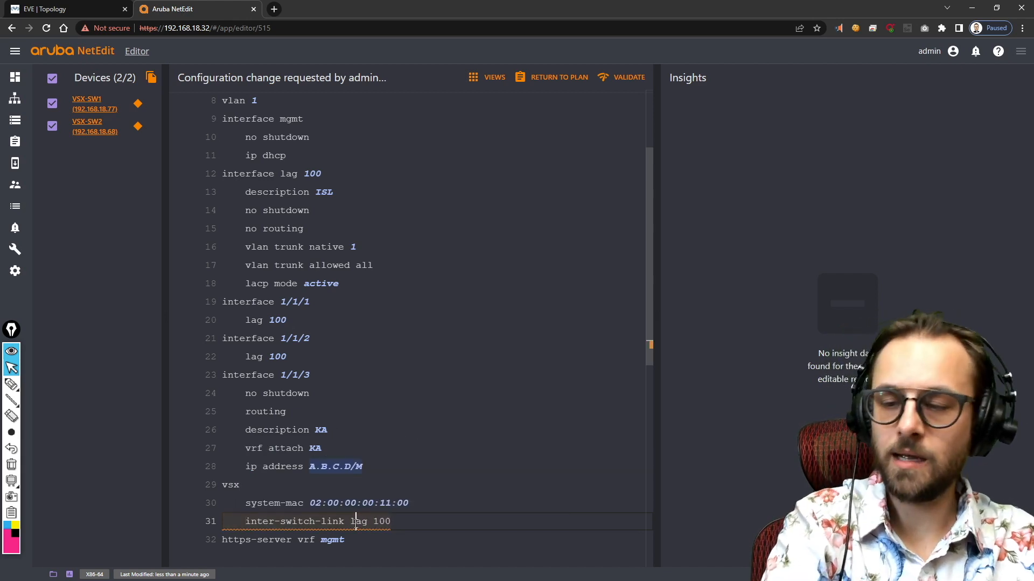
click(411, 530)
- Add the VSX role setting with primary for VSX-SW1 and secondary for VSX-SW2
key(Return)
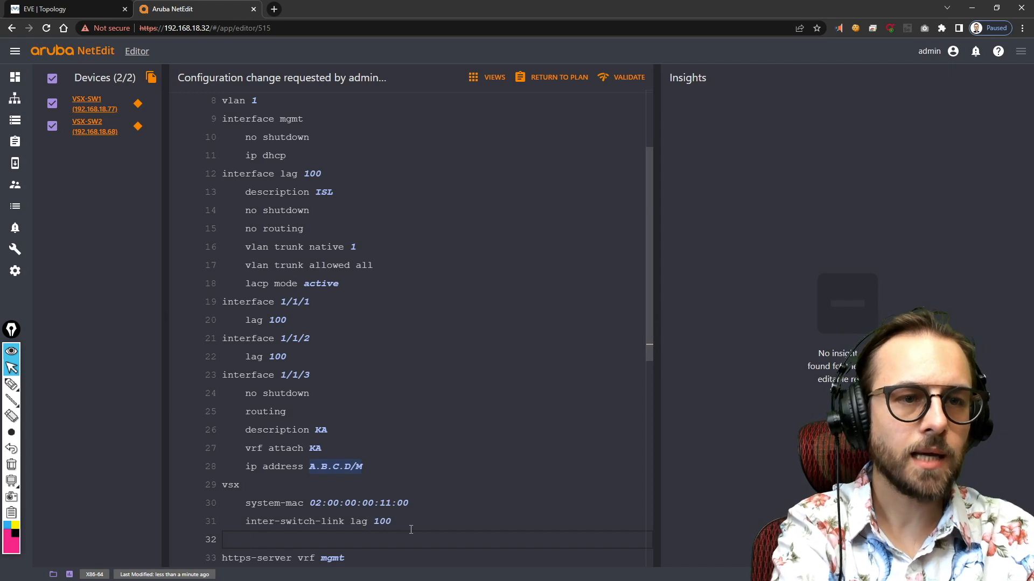
text(role pri)
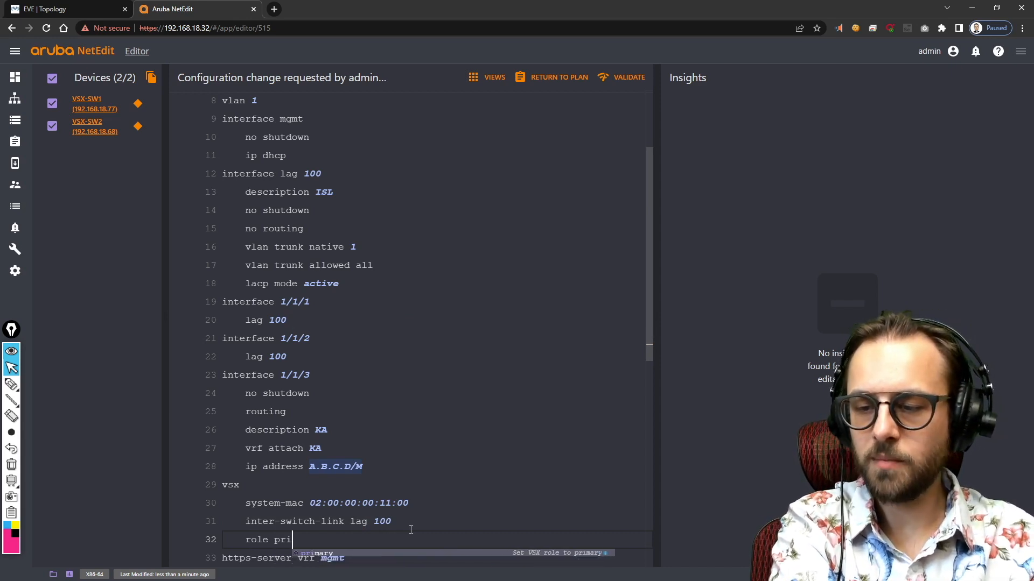
key(Tab)
key(Return)
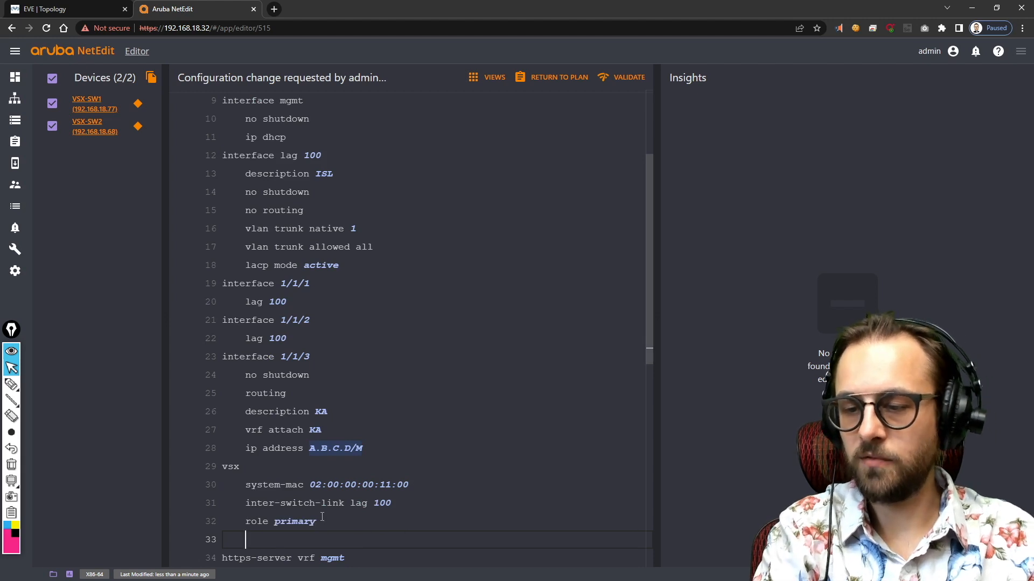
click(305, 521)
click(279, 491)
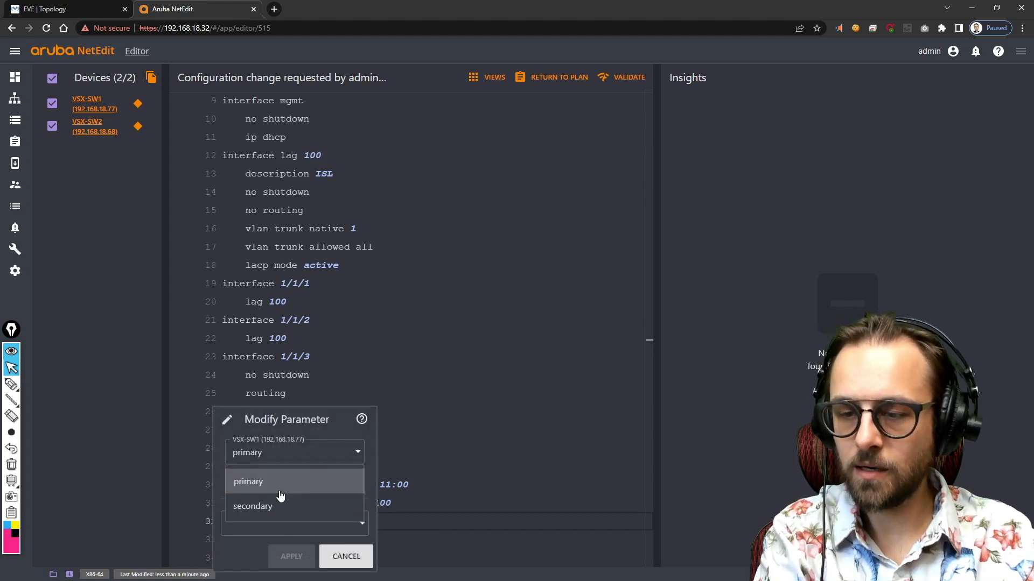
click(272, 507)
click(279, 553)
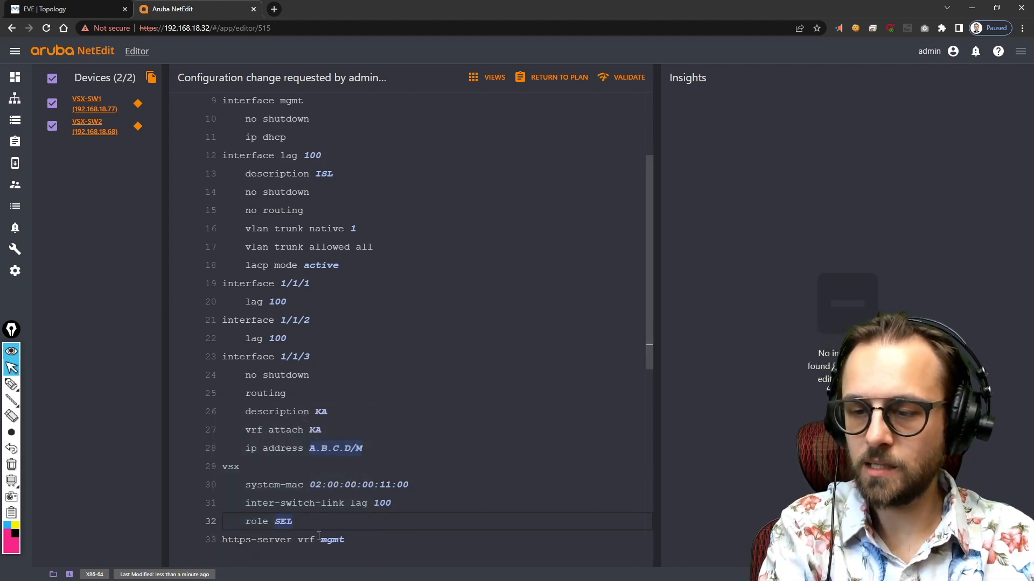
- Add the VSX keepalive with peer 10.0.0.2, source 10.0.0.1 and VRF KA below the role setting
key(Return)
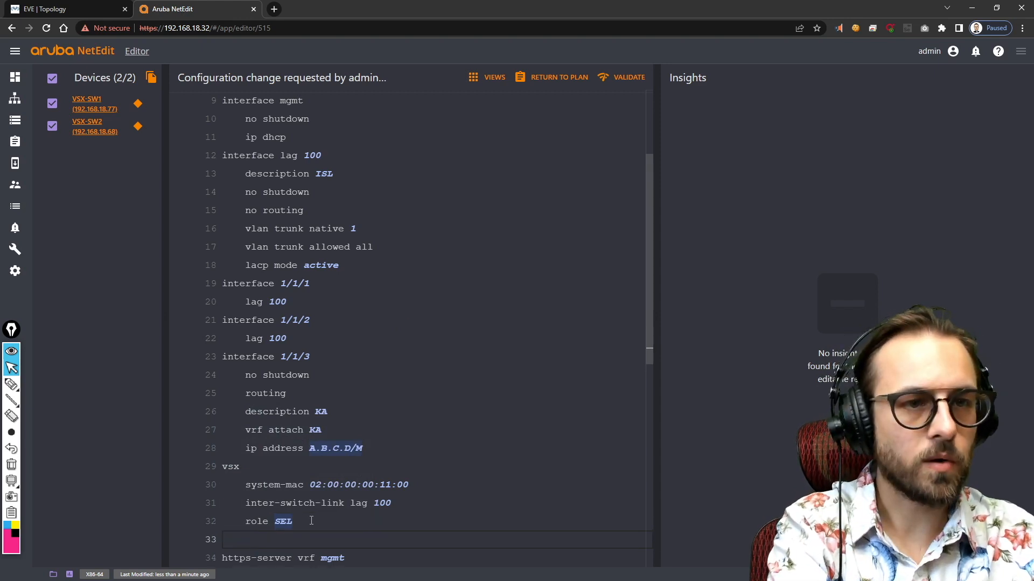
text(kee)
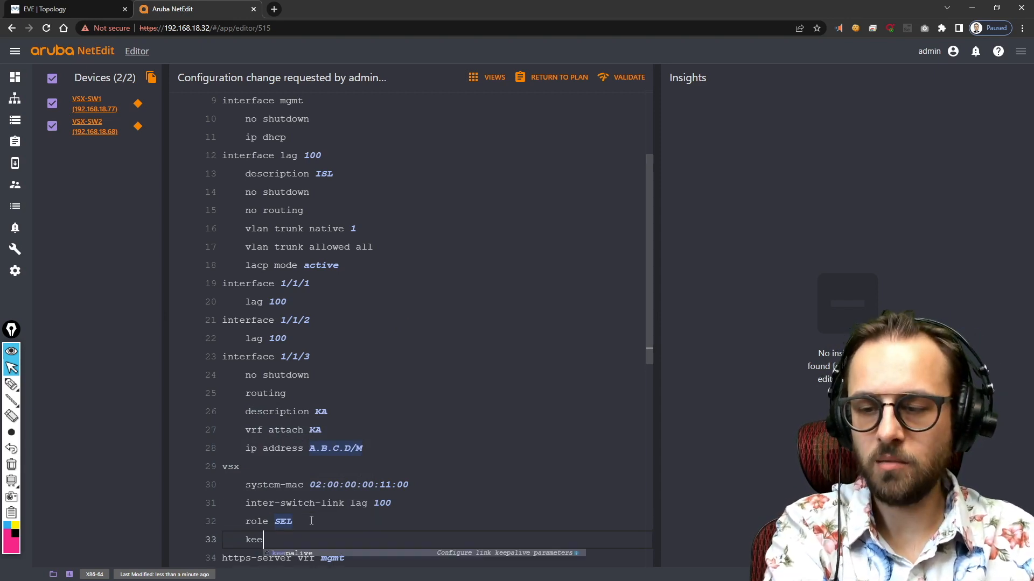
text(palive pe)
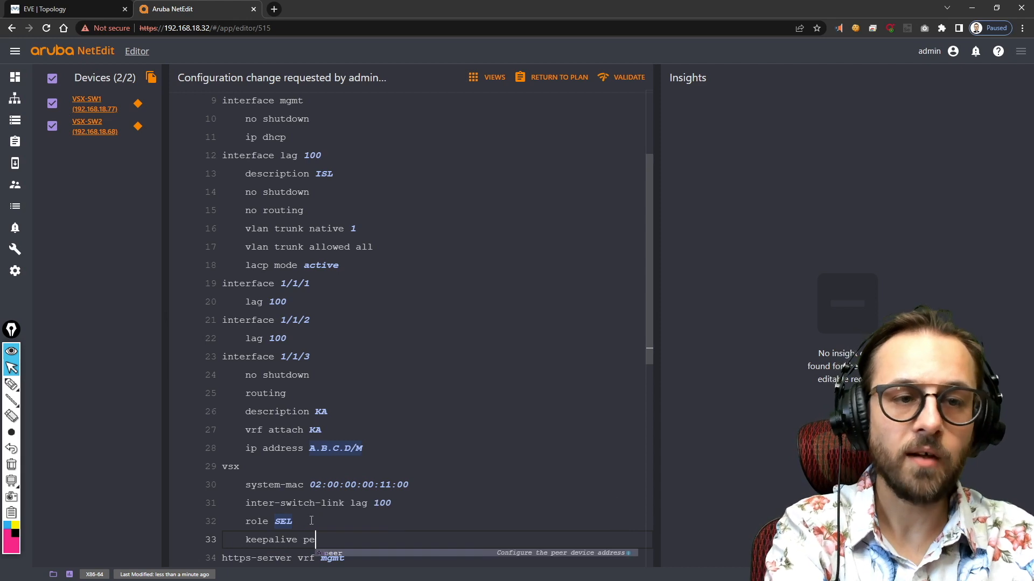
text(er 10)
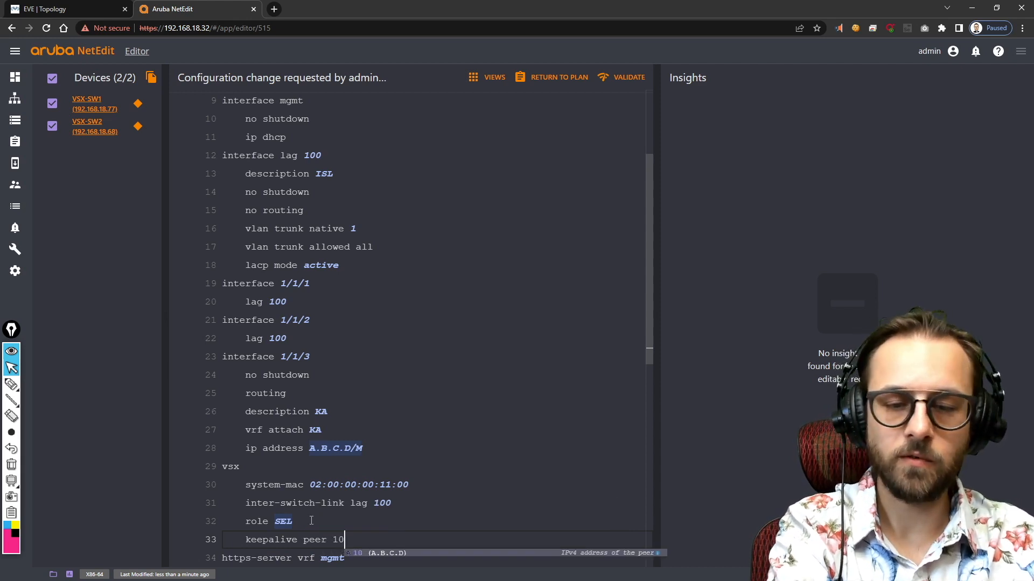
text(.0.0.1)
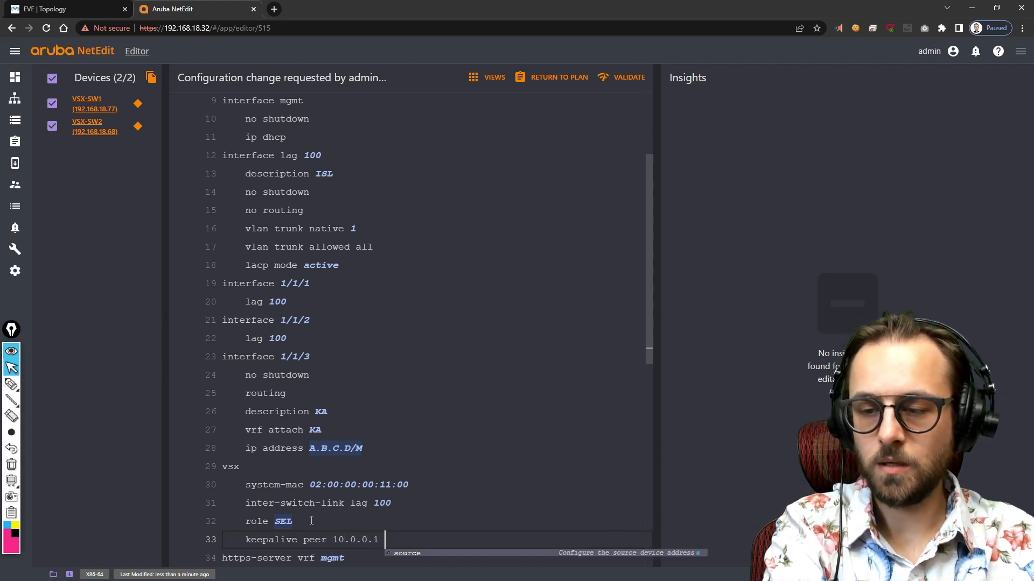
key(BackSpace)
key(BackSpace)
text(2 )
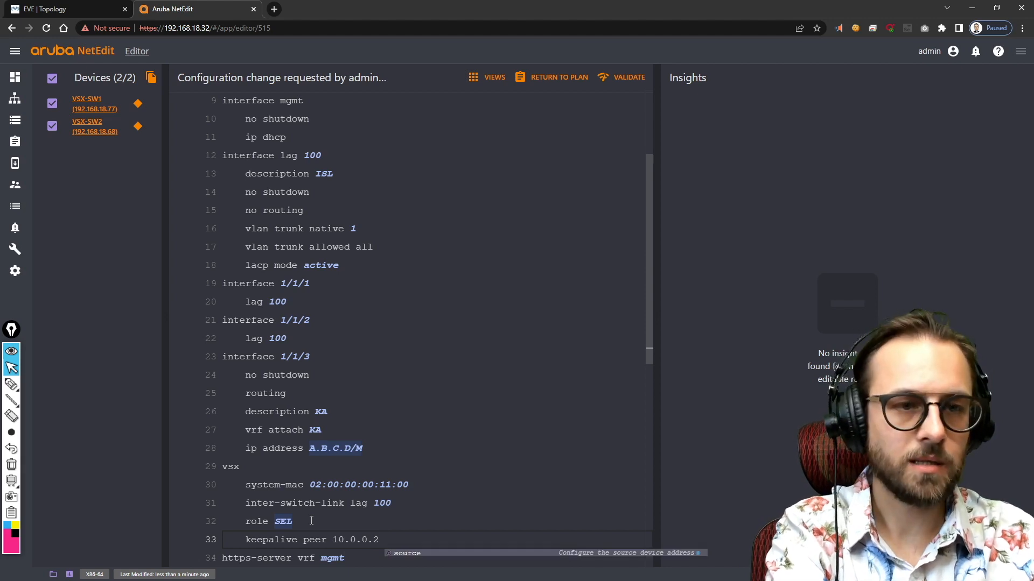
text(source)
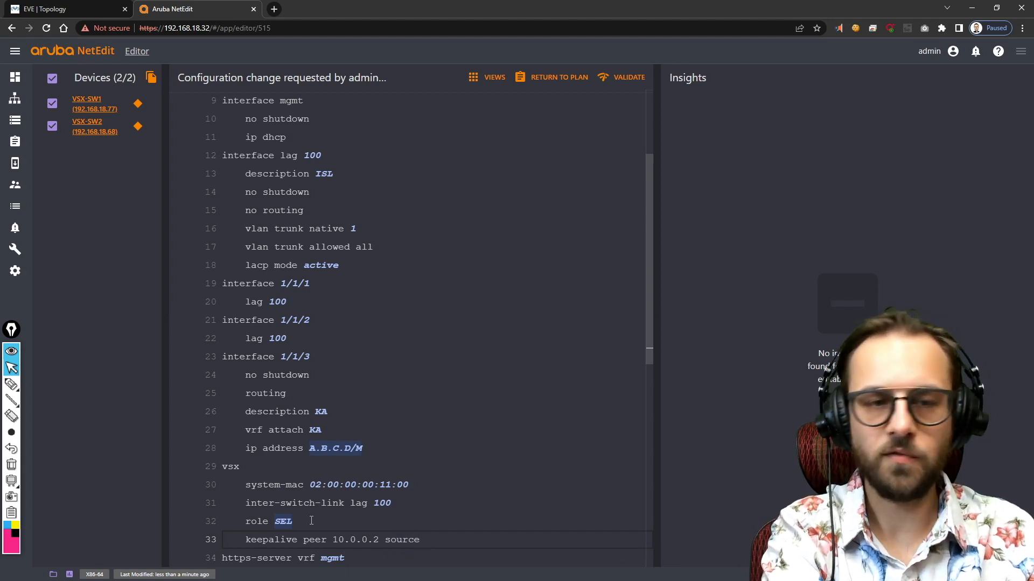
text( 10.0.0.1)
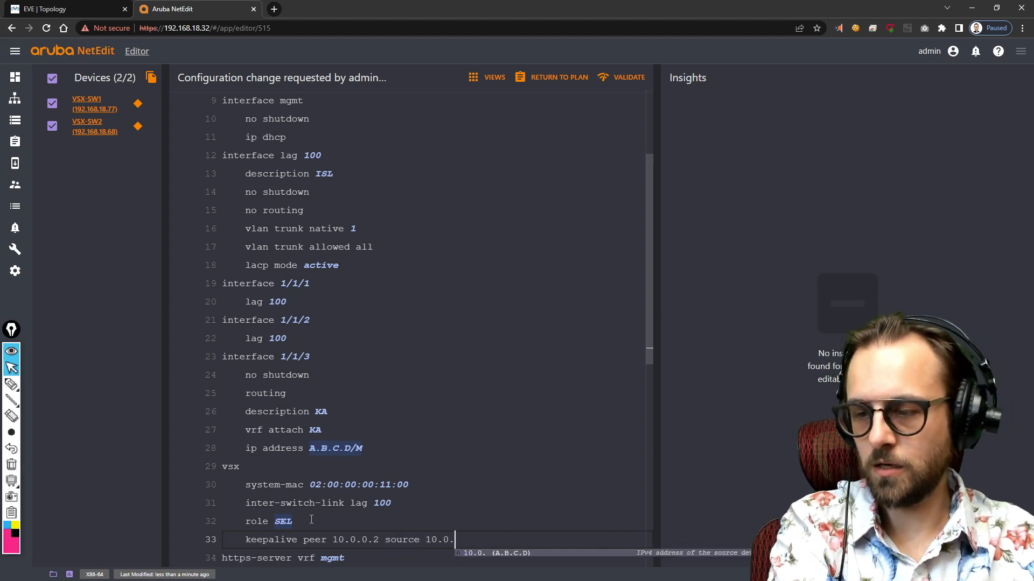
text( vrf KA)
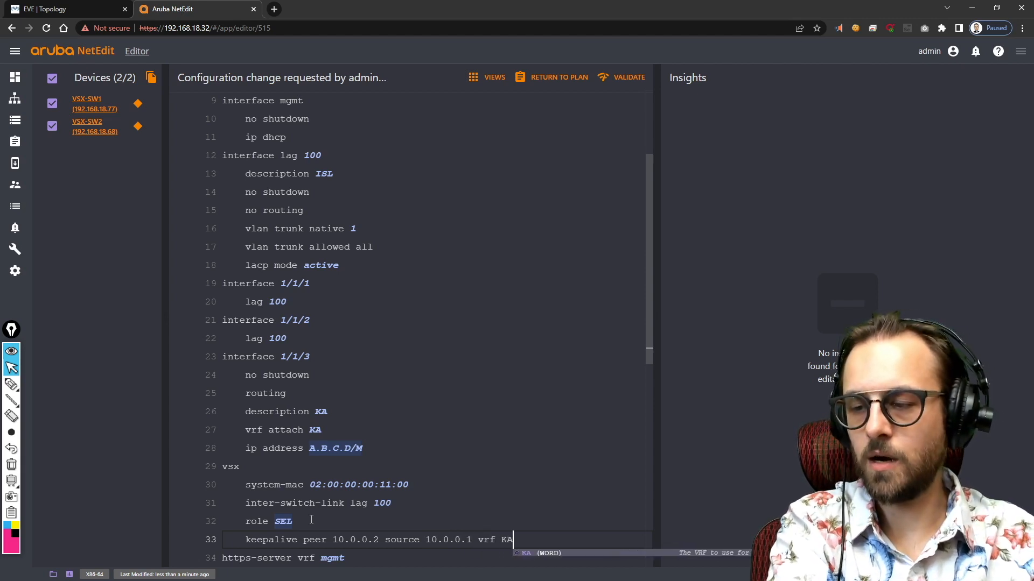
- Set the VSX keepalive peer address to 10.0.0.1 for VSX-SW2
key(Return)
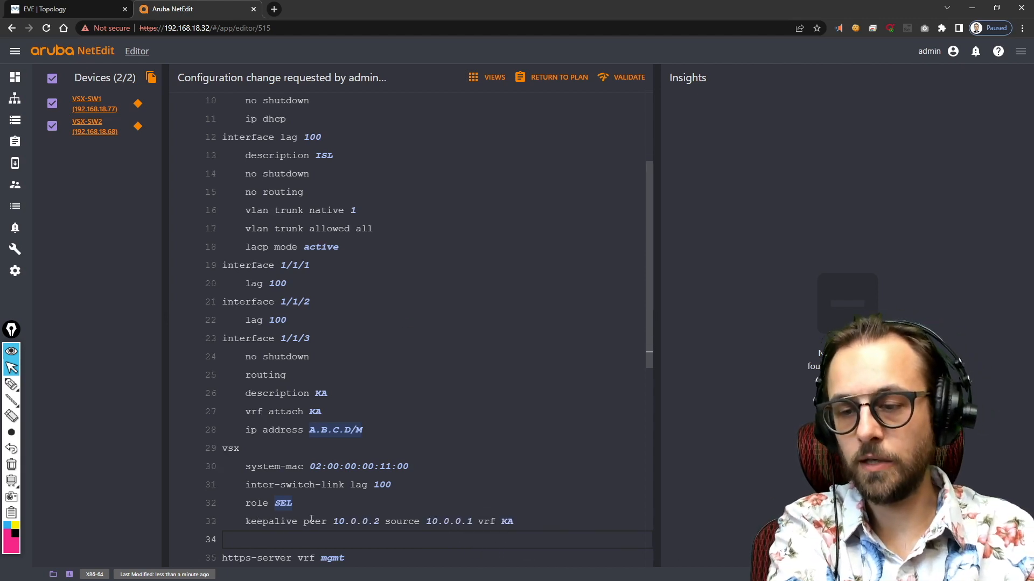
right_click(362, 521)
click(322, 522)
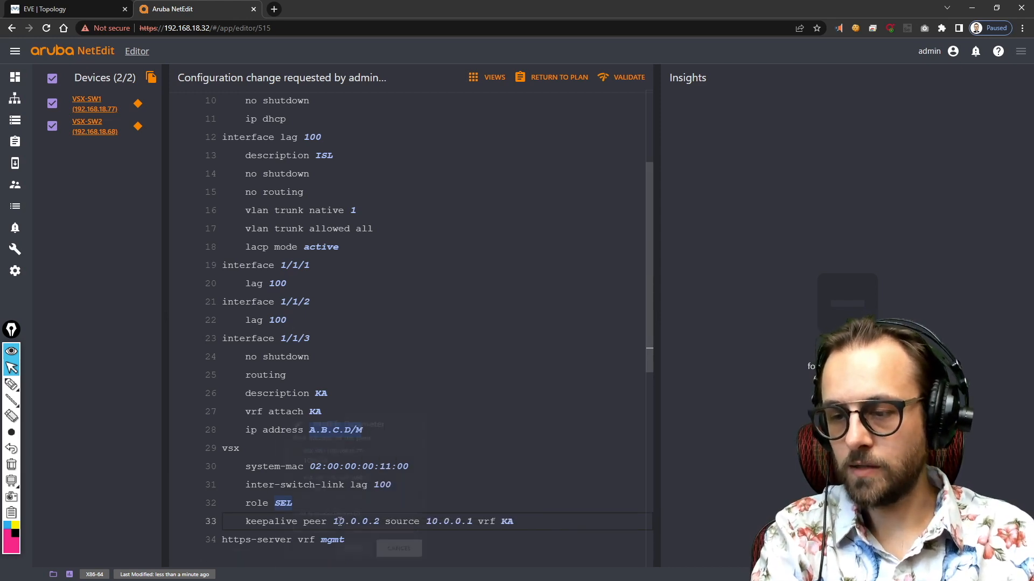
click(344, 521)
click(333, 474)
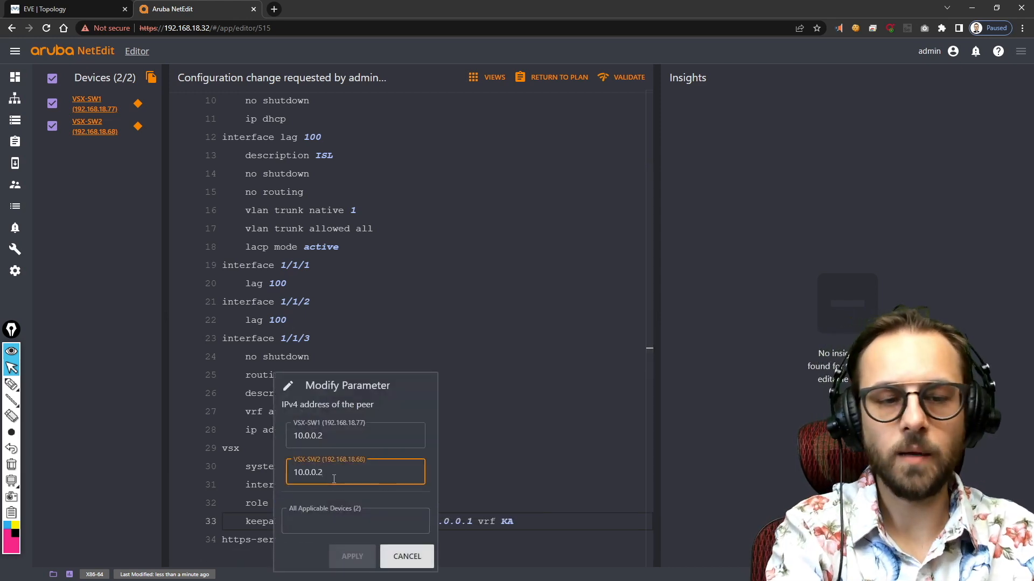
key(BackSpace)
text(1)
click(352, 556)
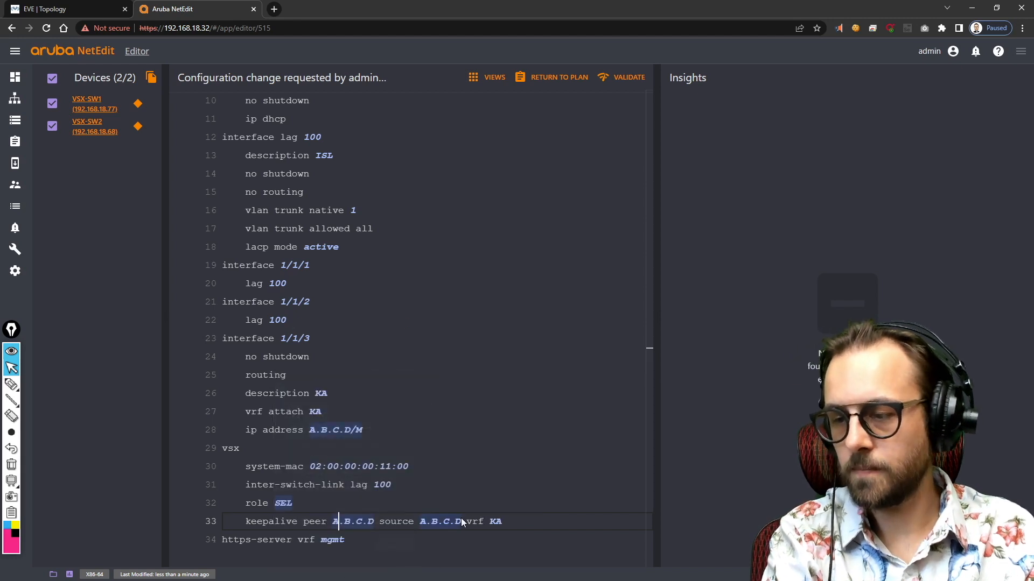
- Set the VSX keepalive source address to 10.0.0.2 for VSX-SW2
click(443, 521)
click(426, 472)
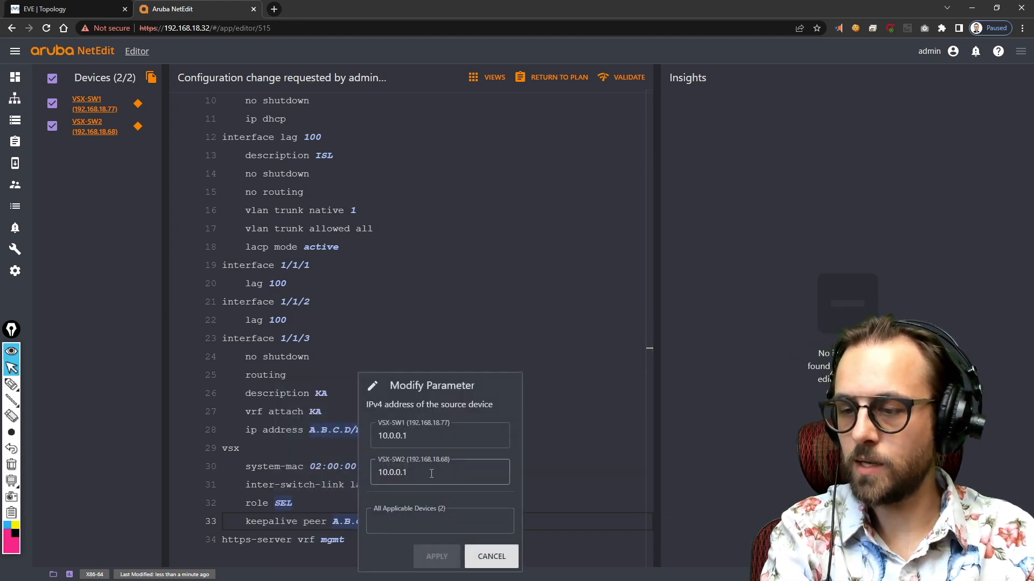
key(BackSpace)
text(2)
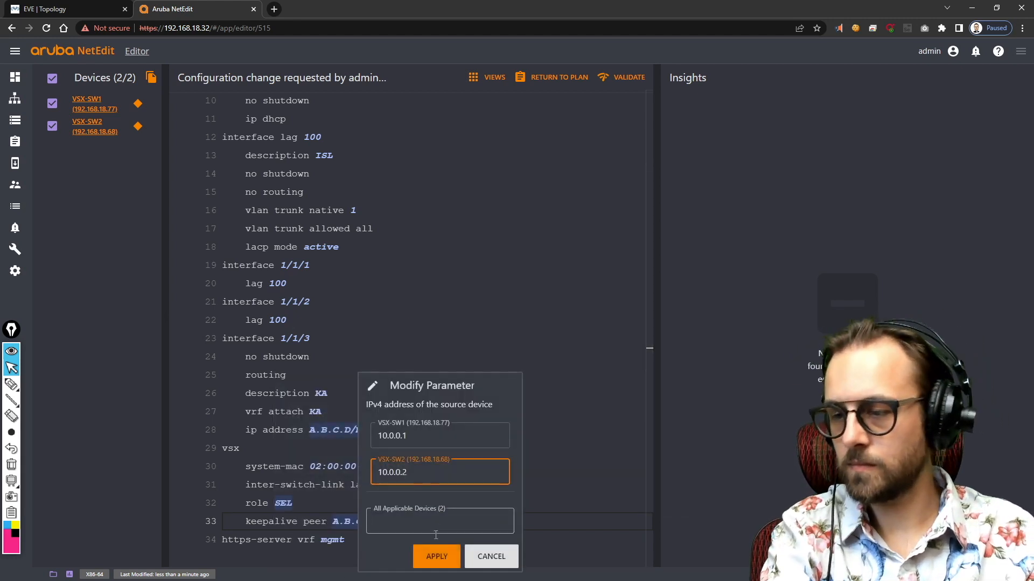
click(436, 556)
- Add an empty line at the end of the configuration, validate it and return to the plan
click(414, 536)
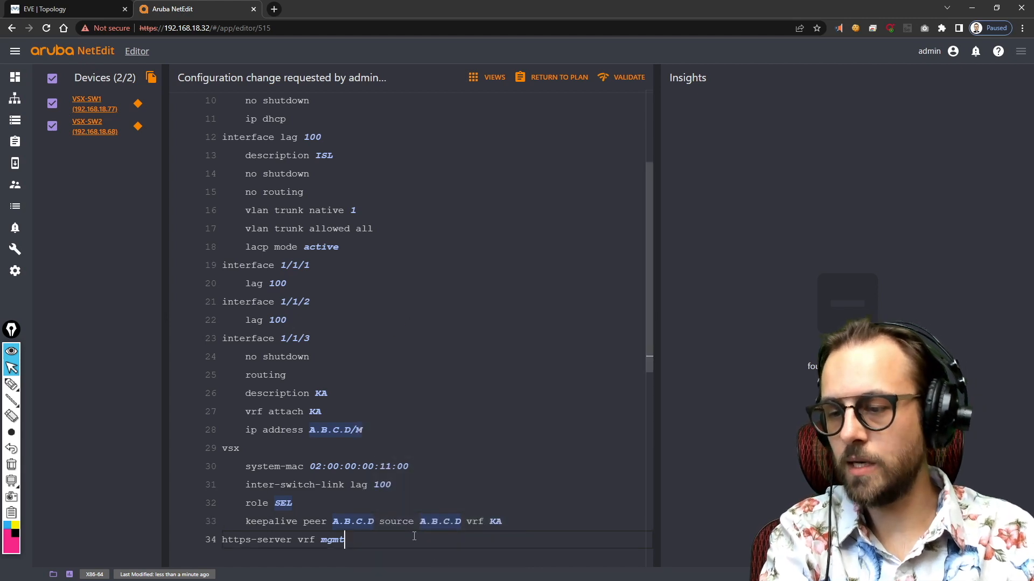
key(Return)
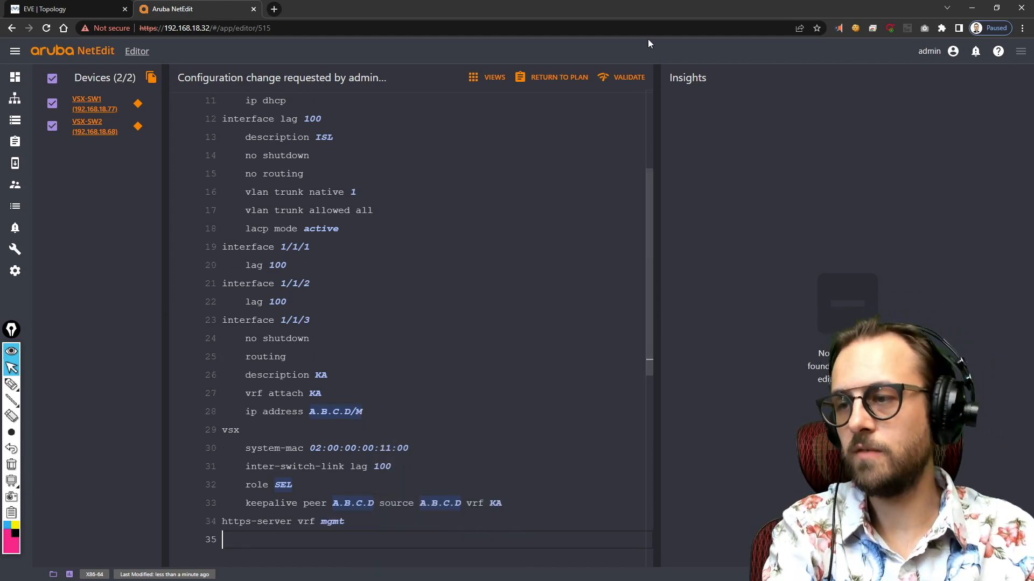
click(627, 77)
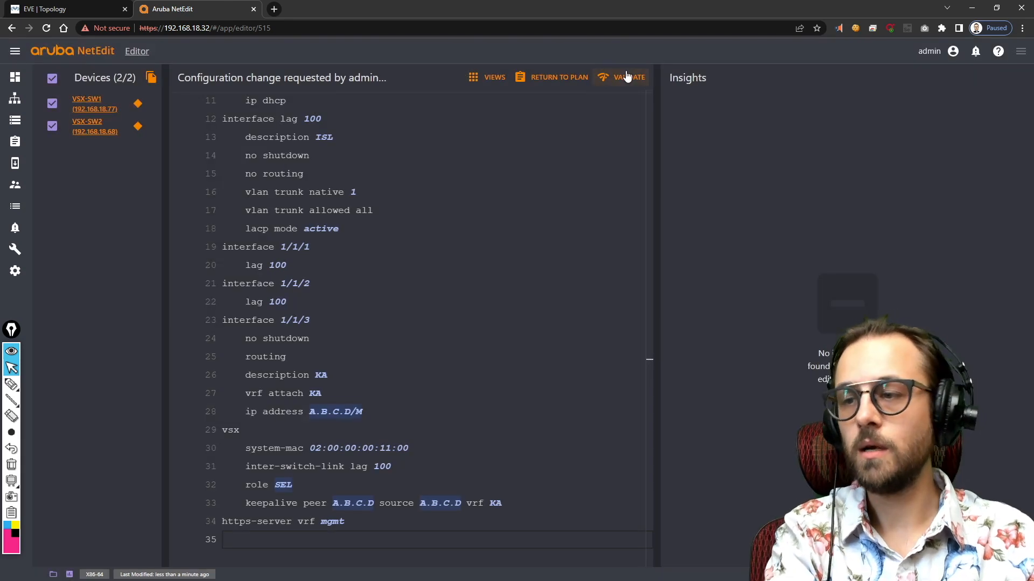
click(585, 78)
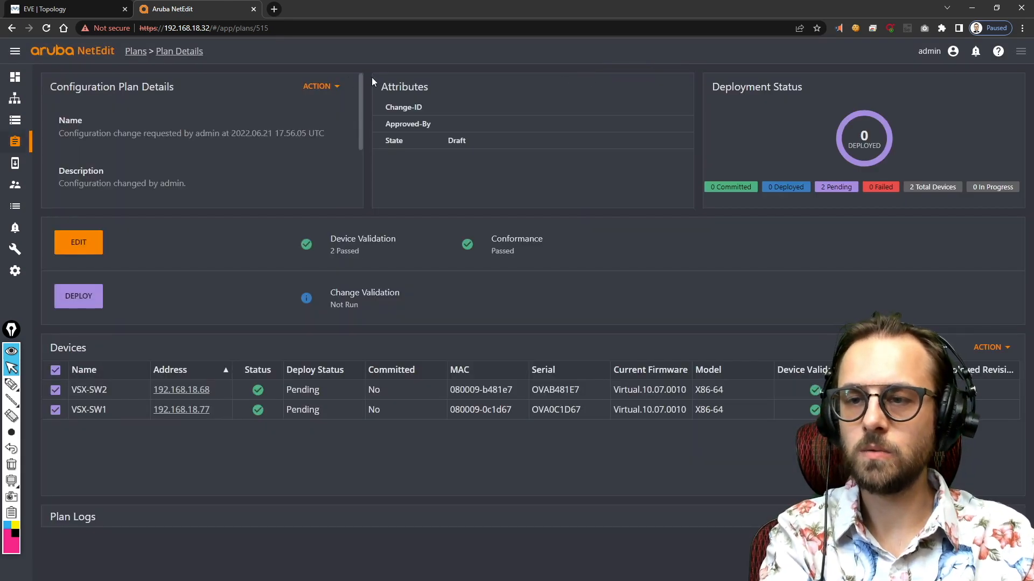
- Edit the configuration plan's details and rename it as Deploy ISL and KA for VSX
click(335, 86)
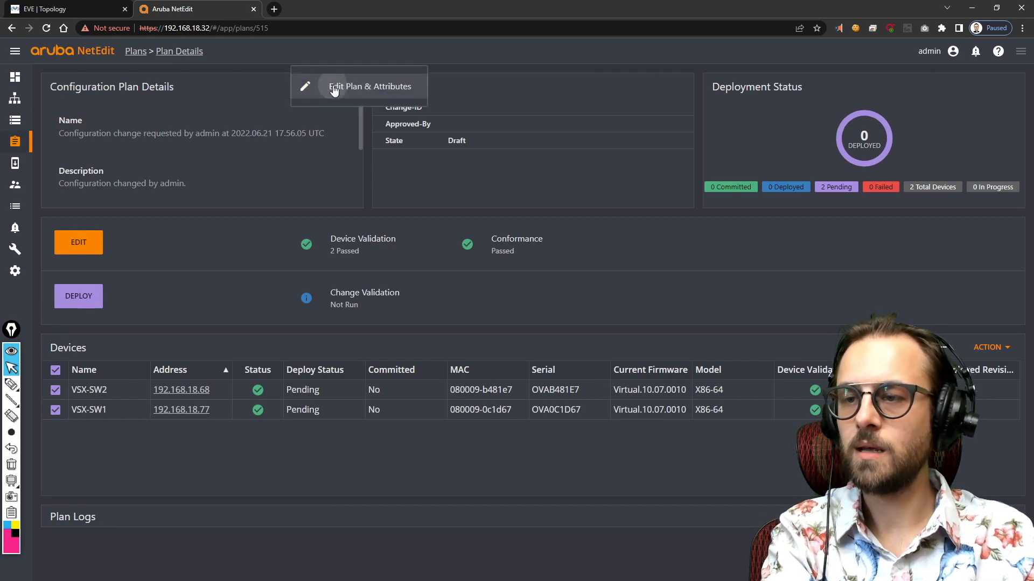
click(334, 87)
triple_click(445, 203)
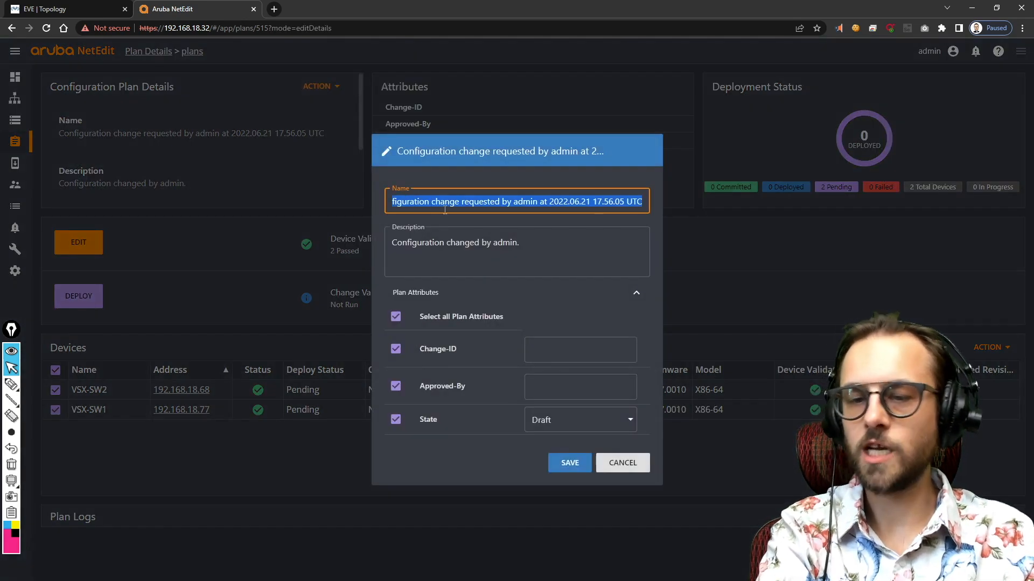
key(BackSpace)
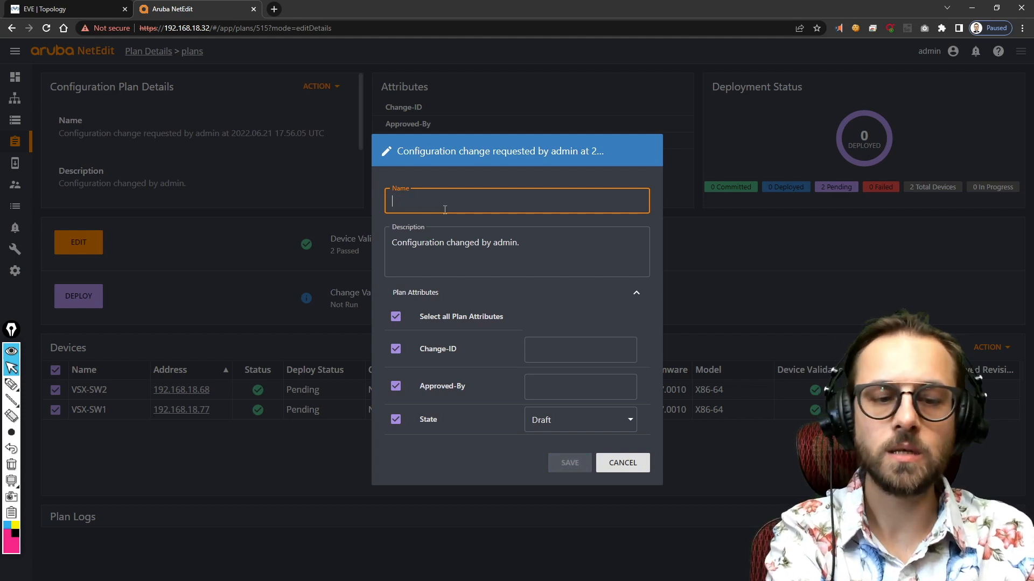
text(Deploy )
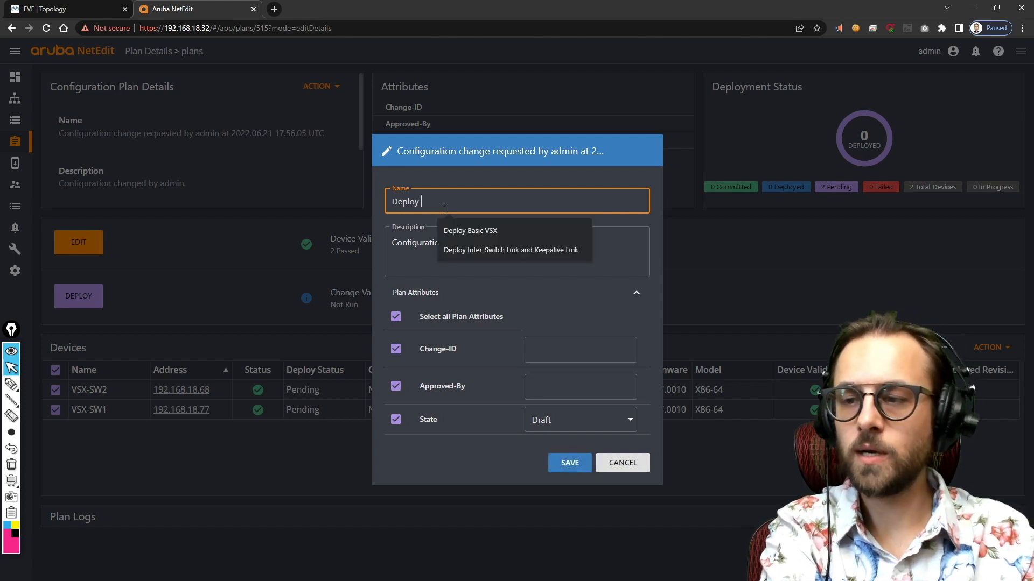
text(ISL and KA for VSX)
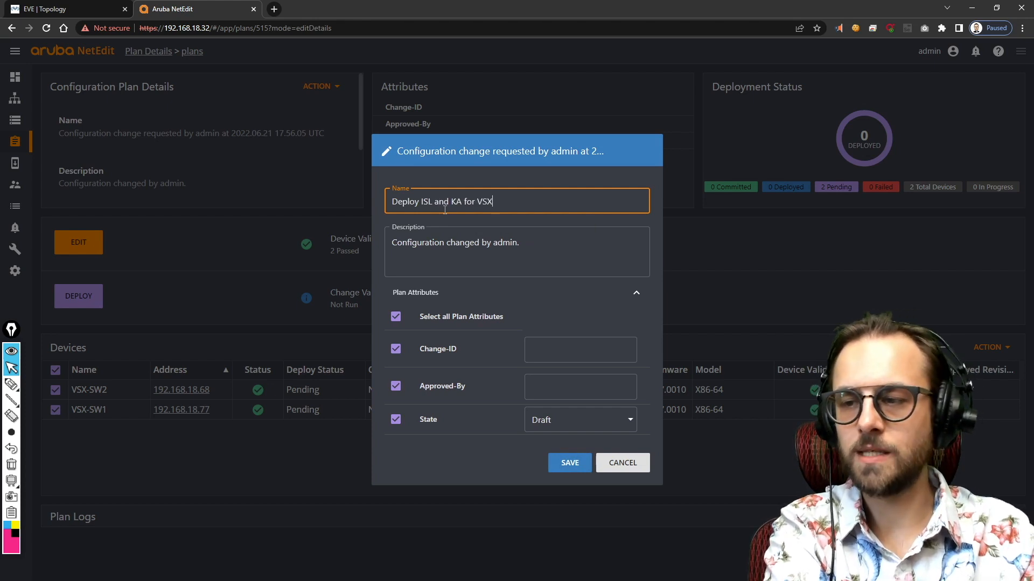
- Replace the plan's description with Basic VSX Configs
key(Tab)
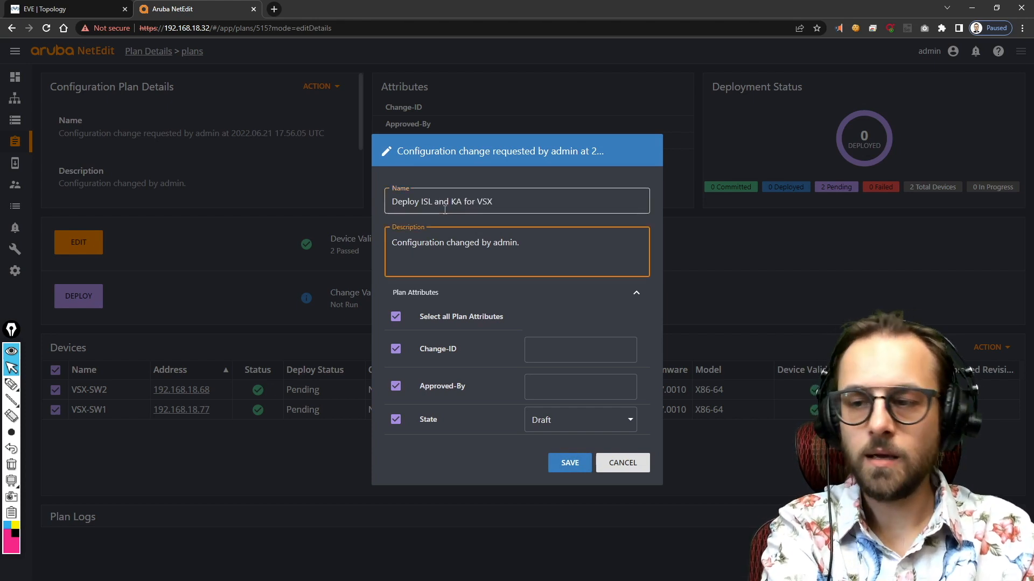
key(ctrl+a)
text(Bas)
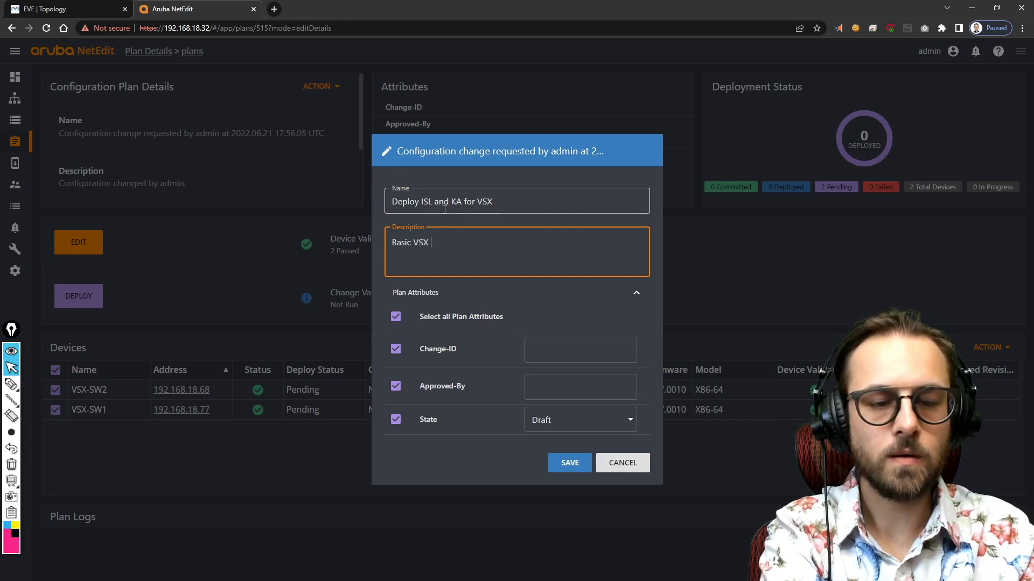
text(ic VSX Config)
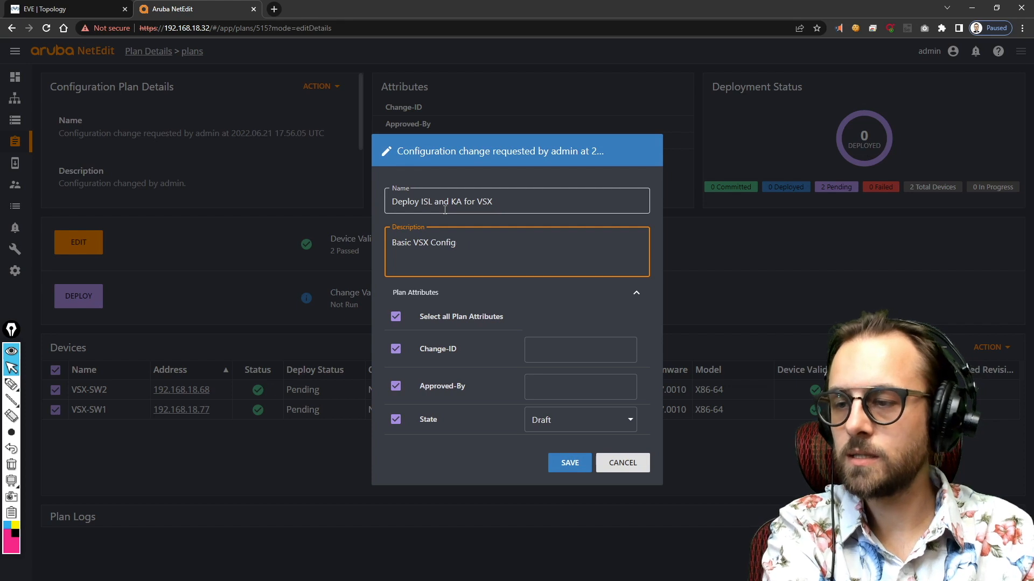
text(ers)
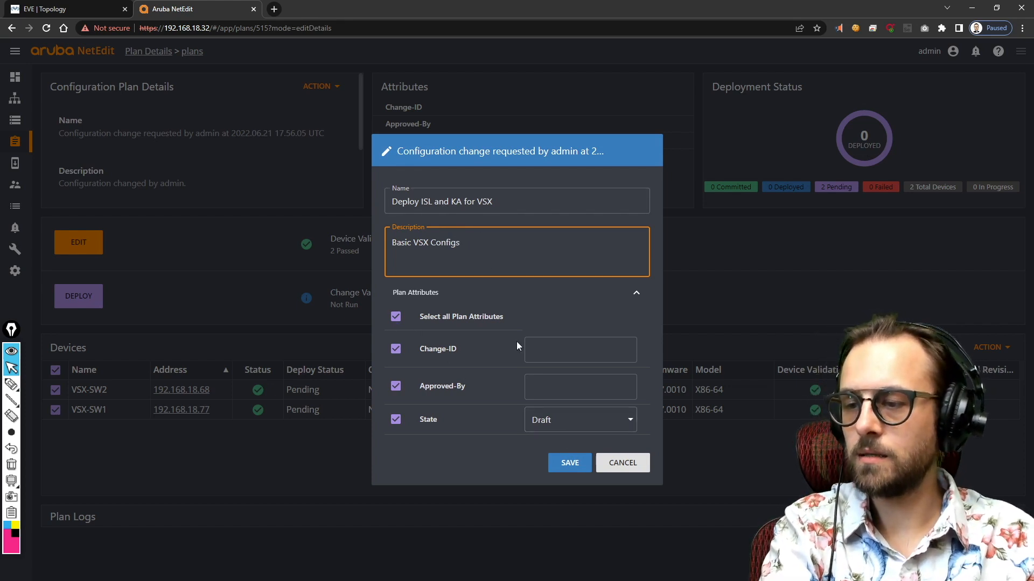
- Enter the approver's name, set the plan state to In Progress and save the plan details
click(587, 391)
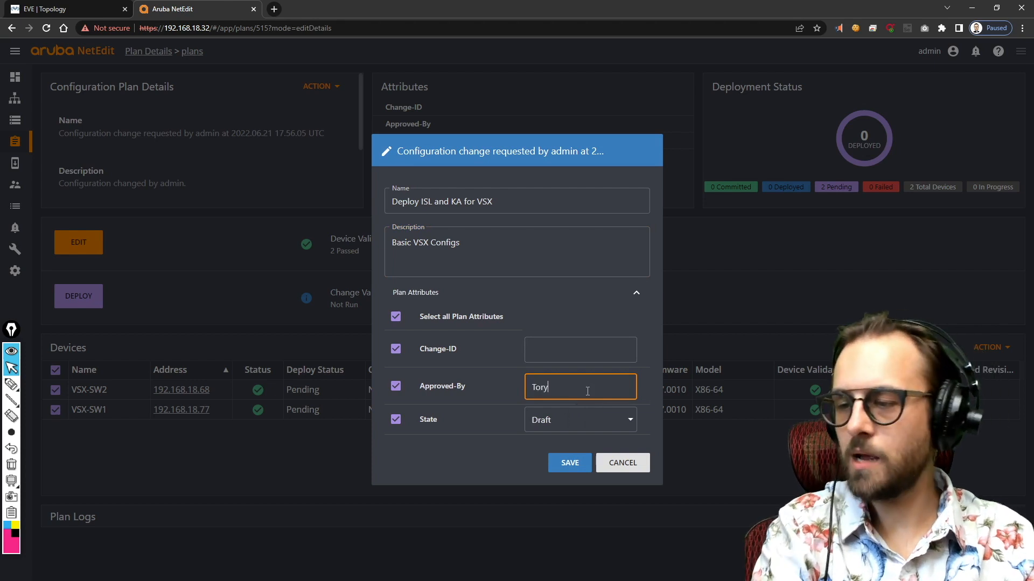
click(619, 421)
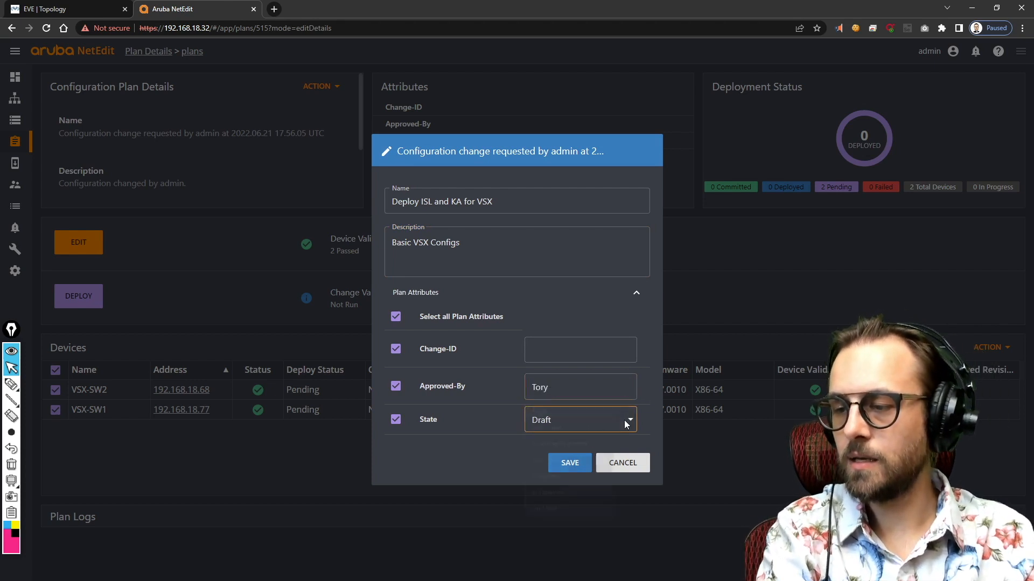
click(555, 531)
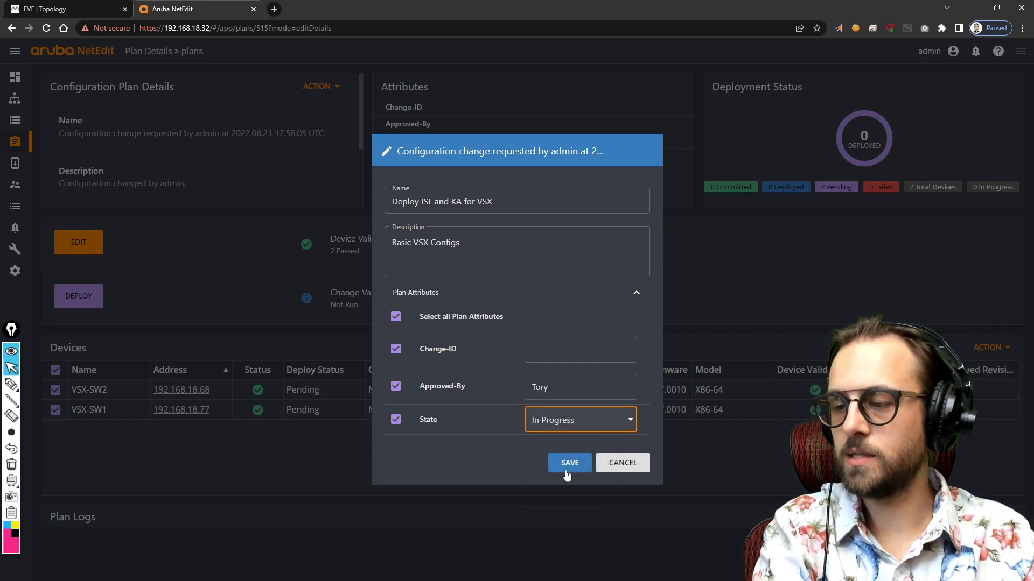
click(567, 467)
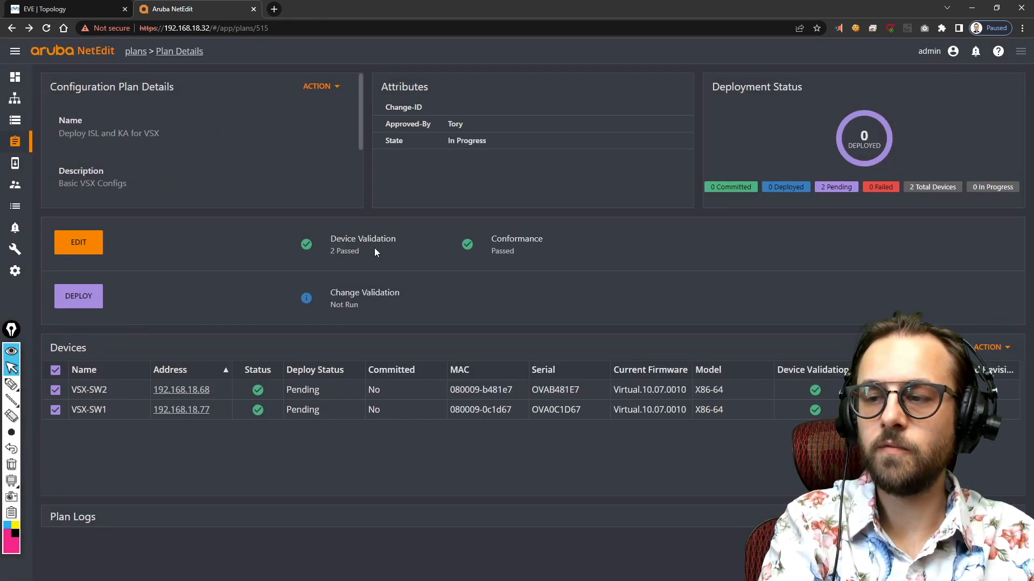
- Start deploying the plan to the running-config of VSX-SW1 and VSX-SW2
click(81, 295)
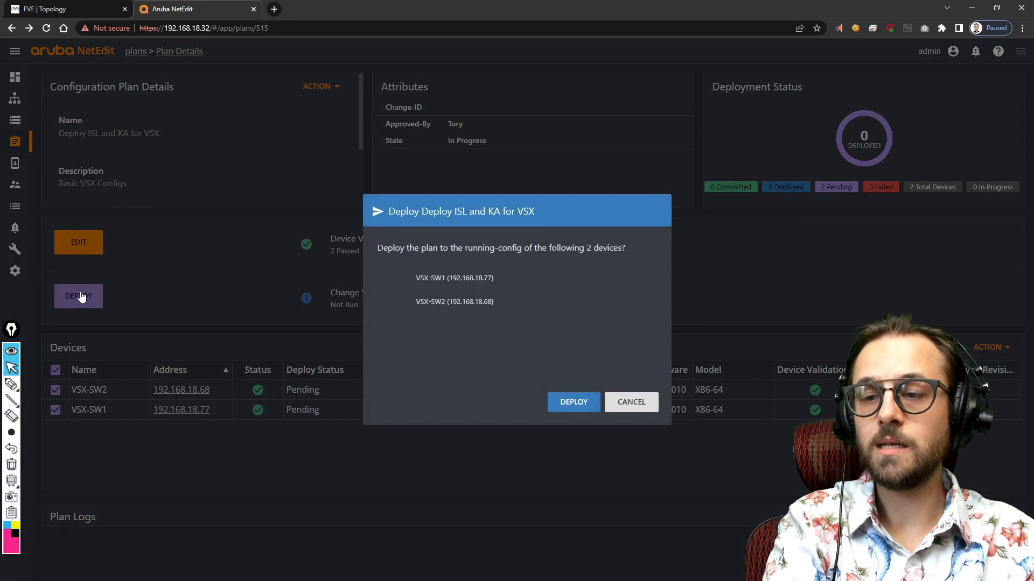
click(558, 401)
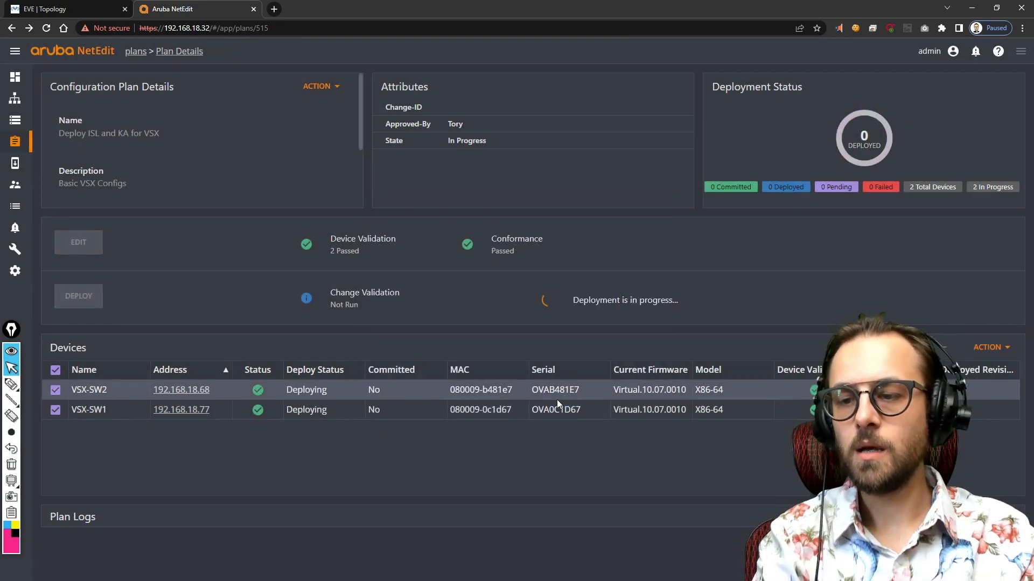
- Examine the commands in the VSX script of the change validation settings and return to the plan
click(15, 271)
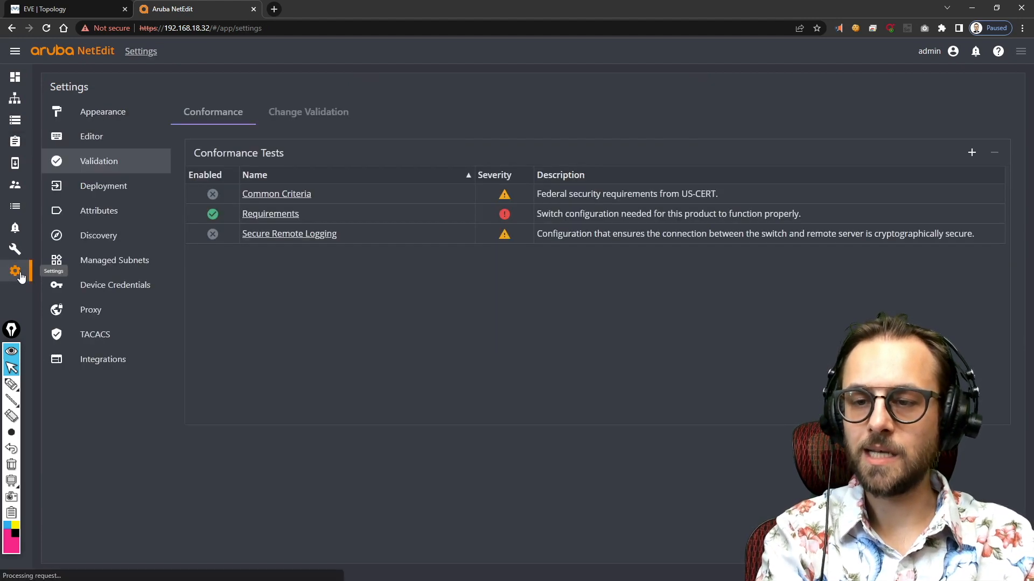
click(309, 113)
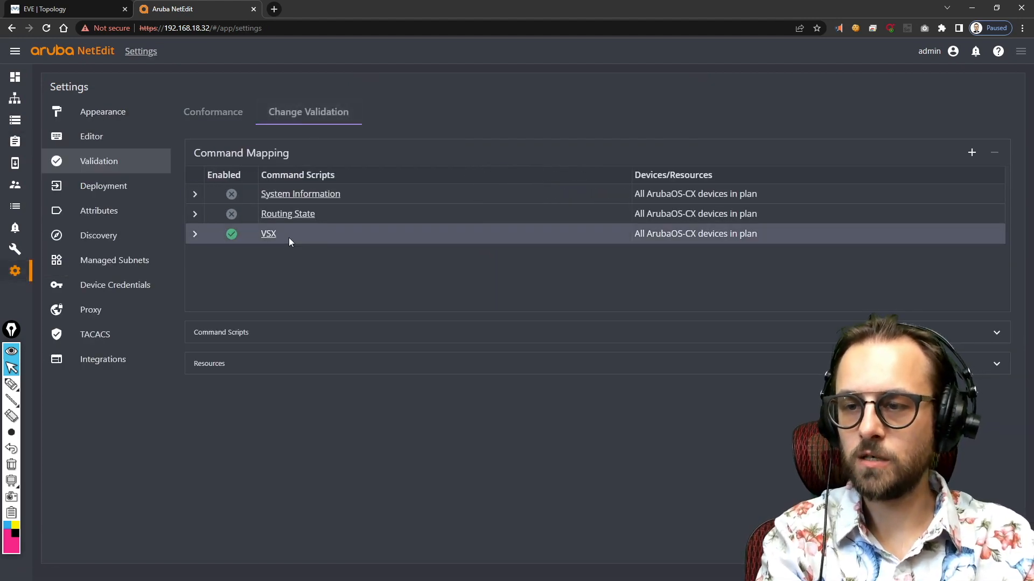
click(195, 235)
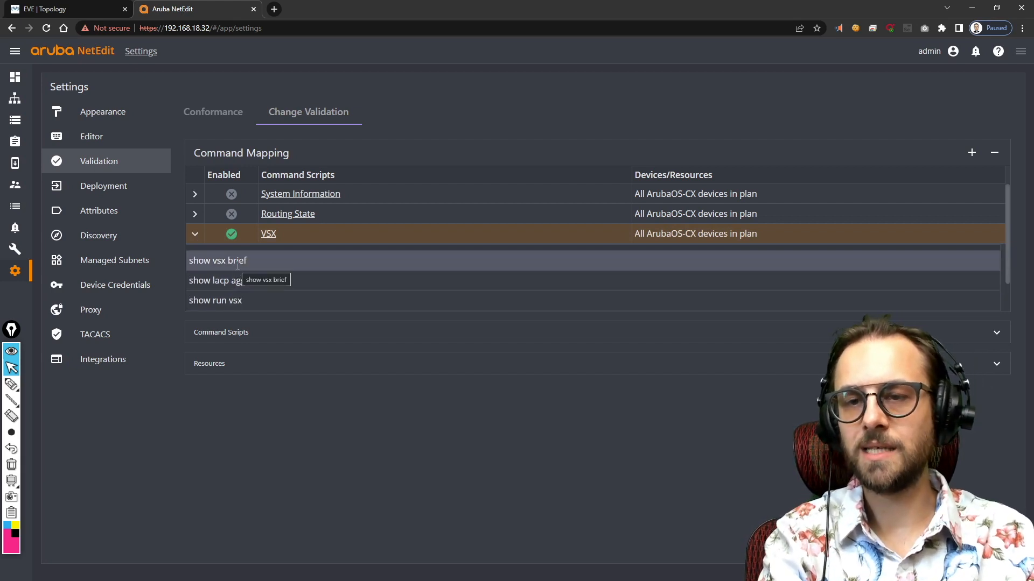
key(alt+Left)
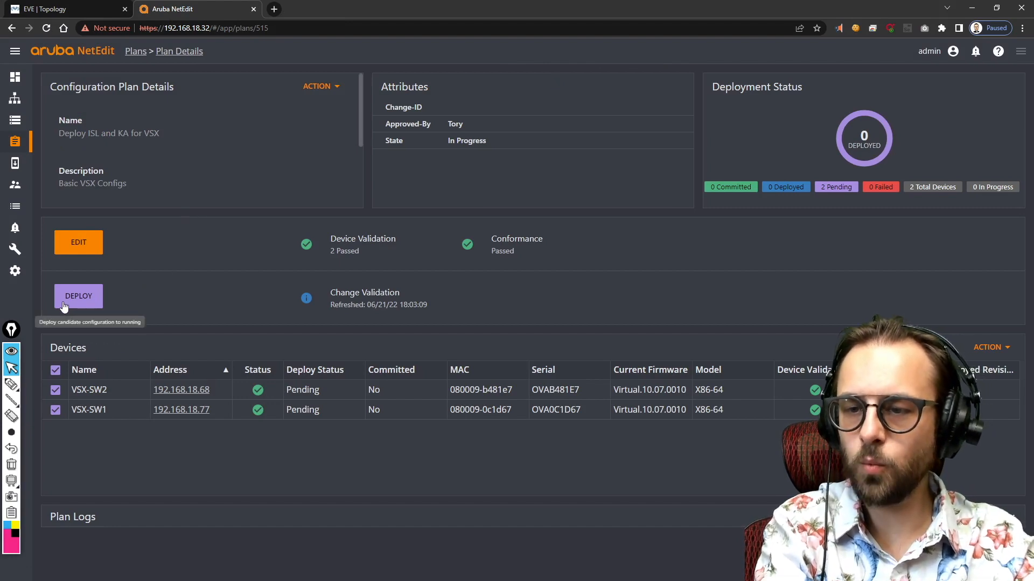
- Deploy the pending ISL and KA plan to both VSX switches again
click(78, 297)
click(570, 407)
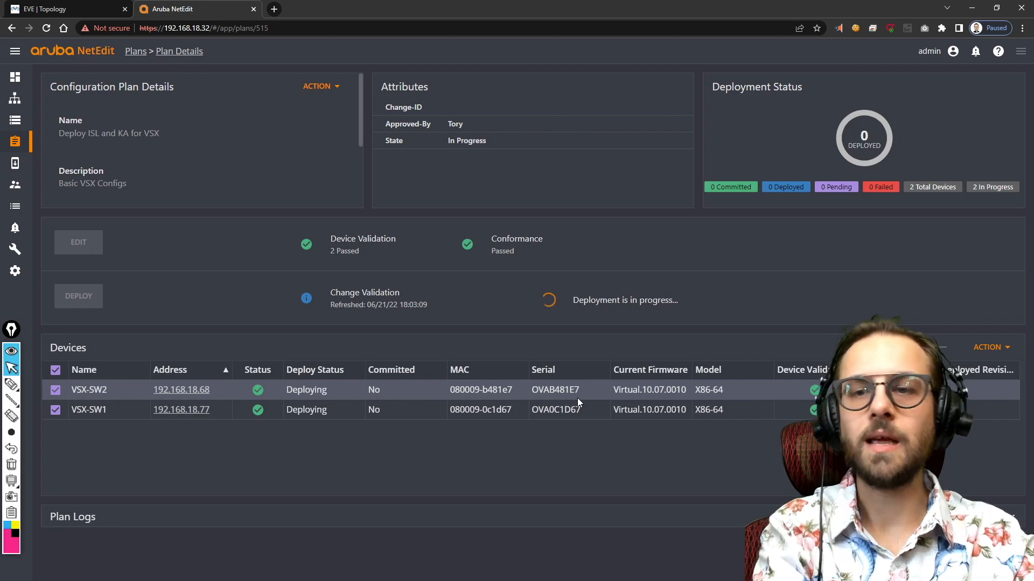
- Refresh the change validation results and examine VSX-SW1's show vsx brief and show lacp agg differences
click(457, 299)
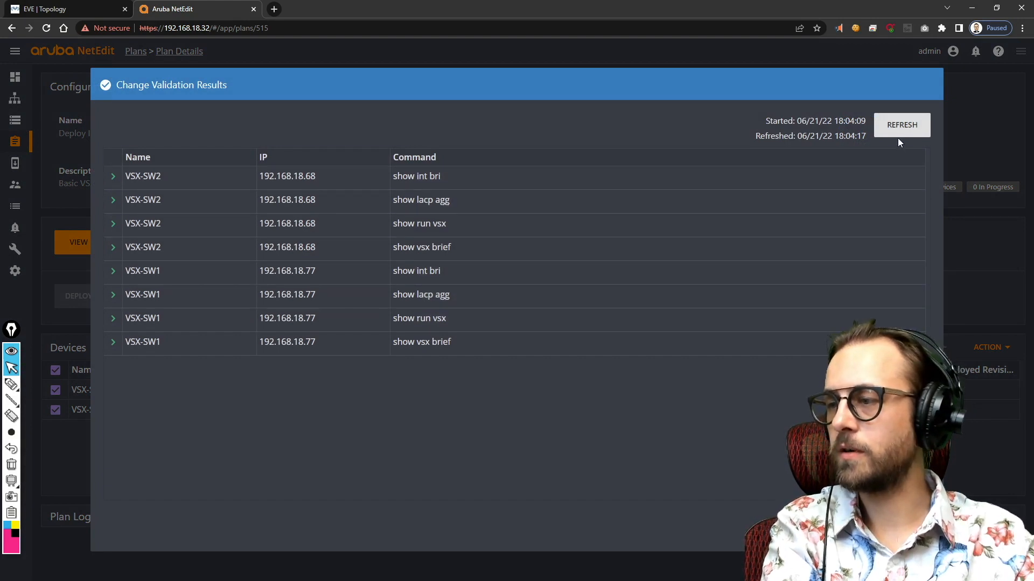
click(897, 134)
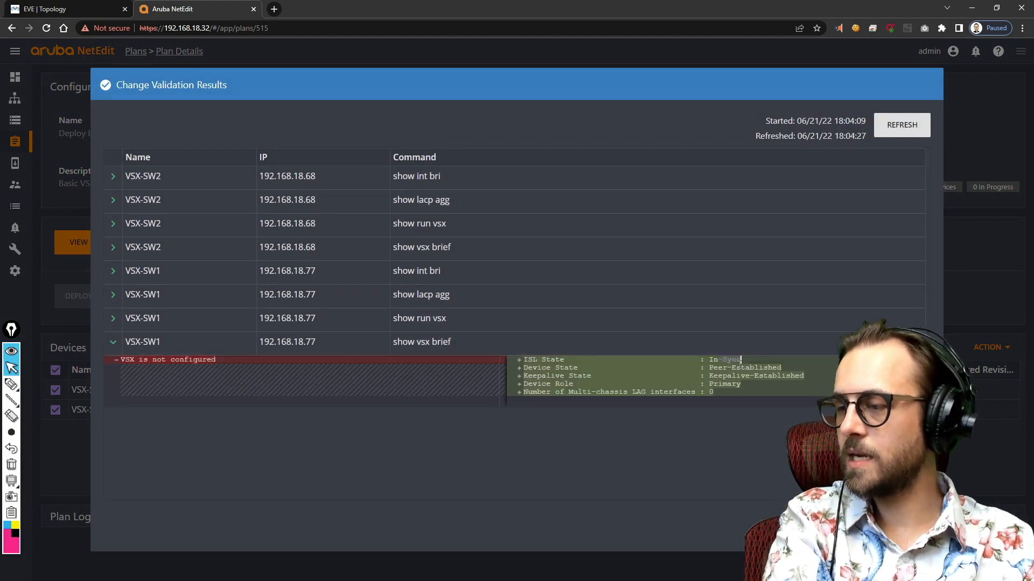
drag(723, 368, 782, 368)
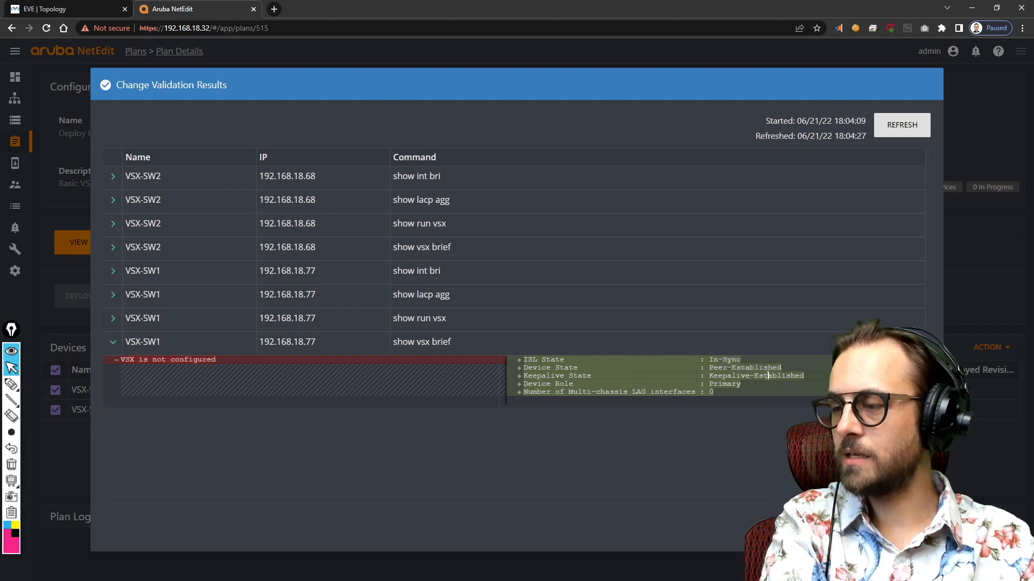
drag(710, 376, 804, 376)
click(719, 380)
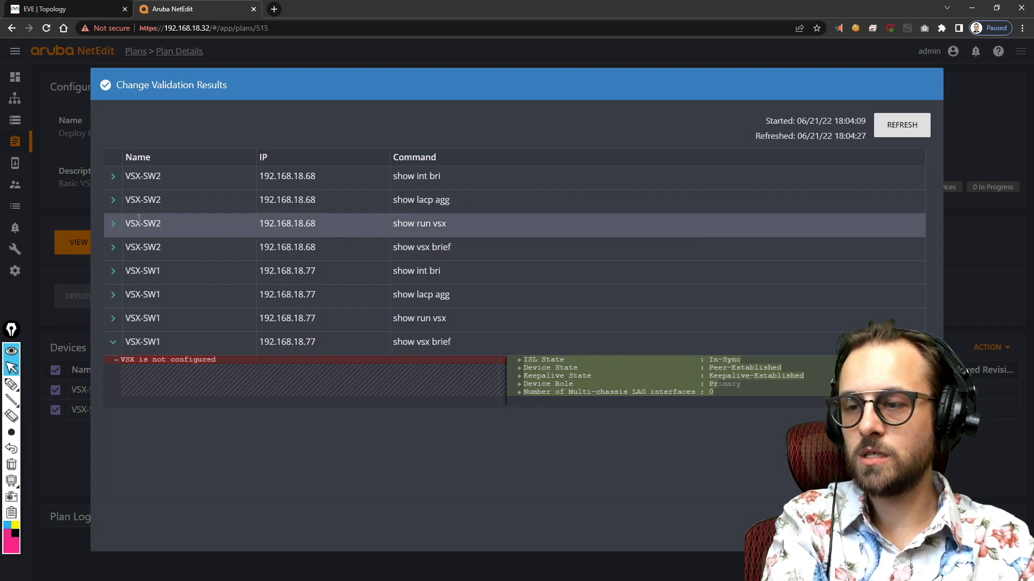
click(113, 298)
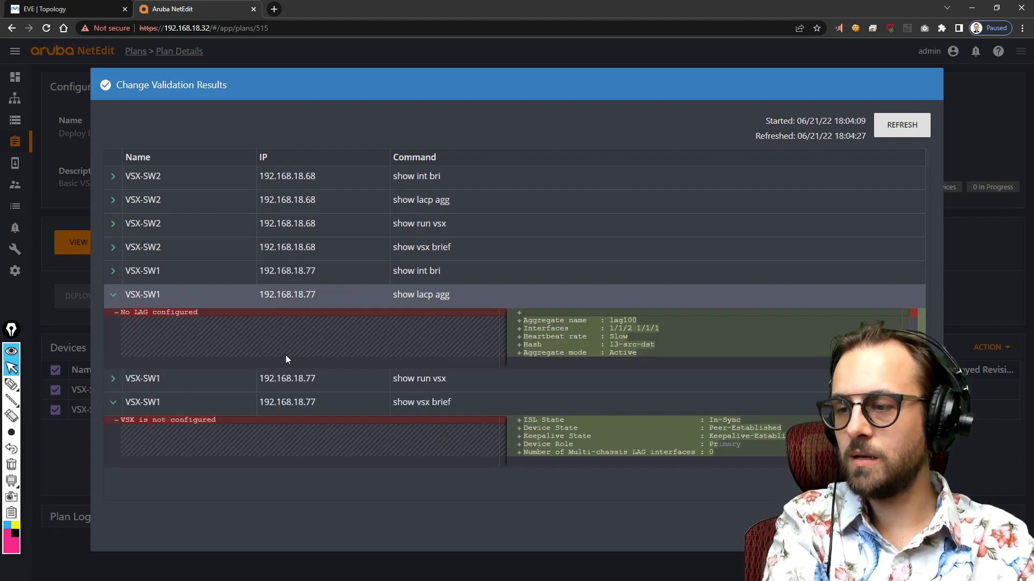
- Close the change validation results and commit the plan to the startup configuration of VSX-SW1 and VSX-SW2
drag(624, 329, 763, 328)
key(Escape)
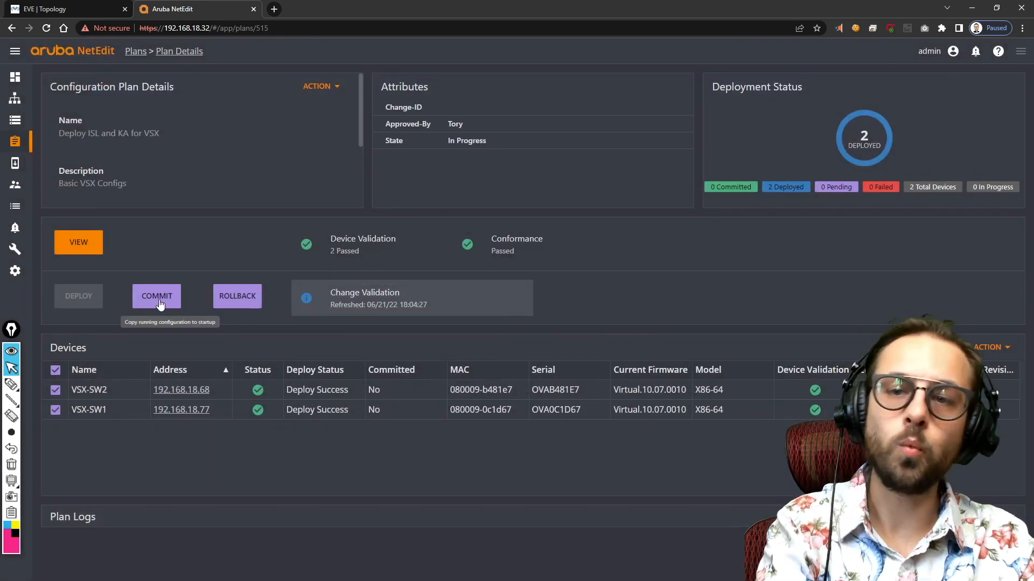
click(158, 297)
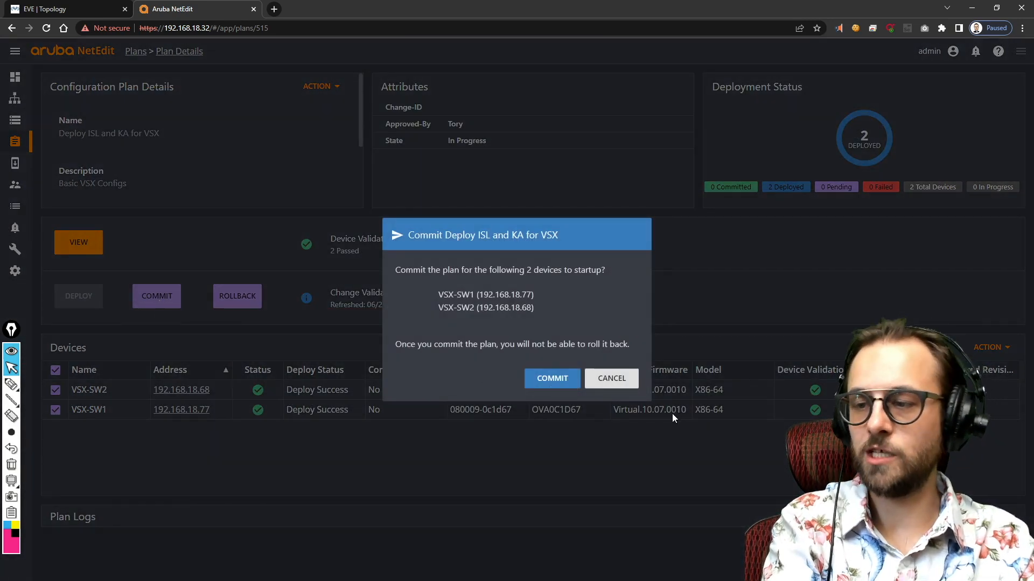
click(568, 382)
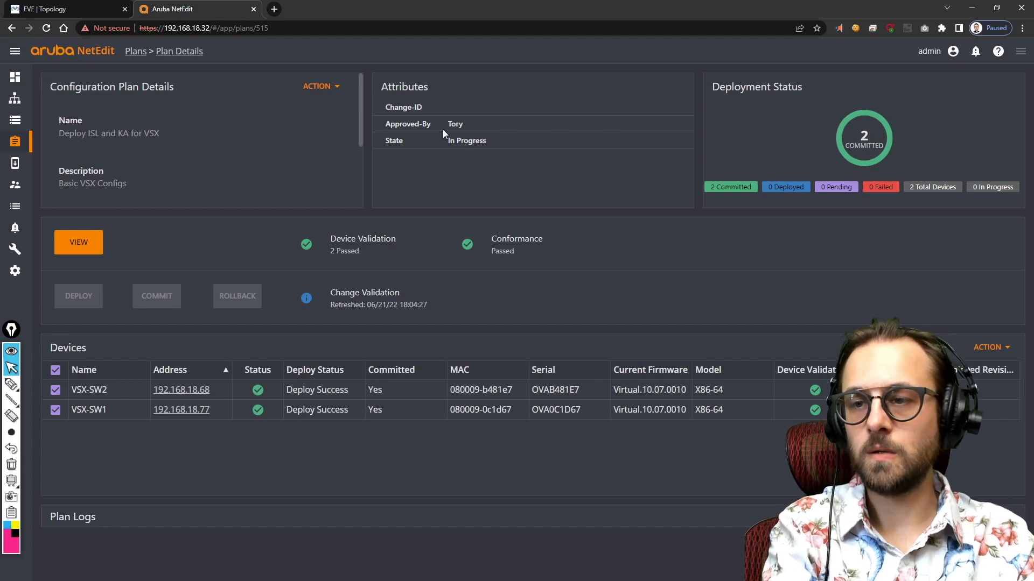
- Set the configuration plan's State attribute to Complete and save the plan details
click(320, 86)
click(330, 93)
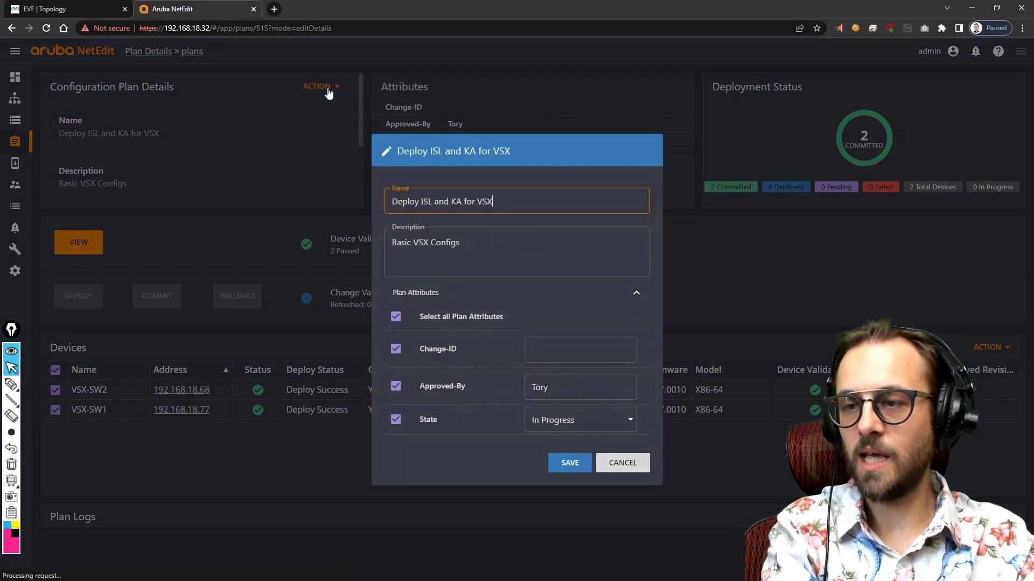
click(546, 431)
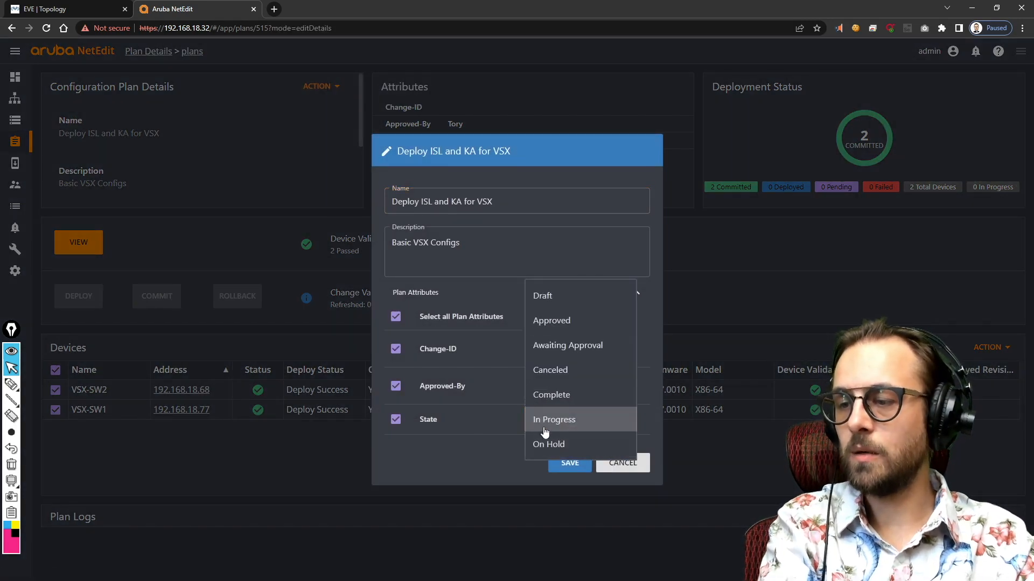
click(561, 395)
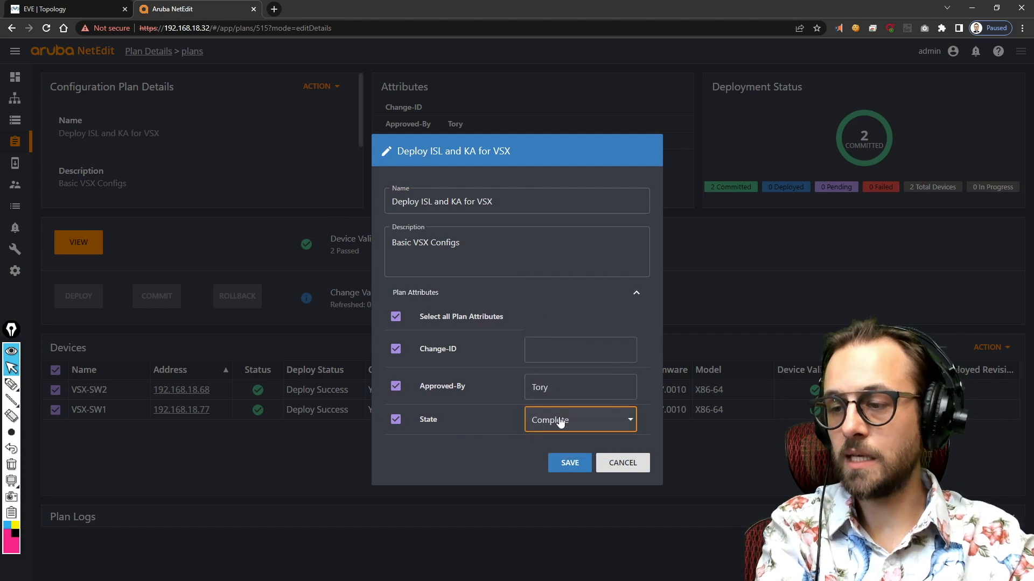
click(561, 463)
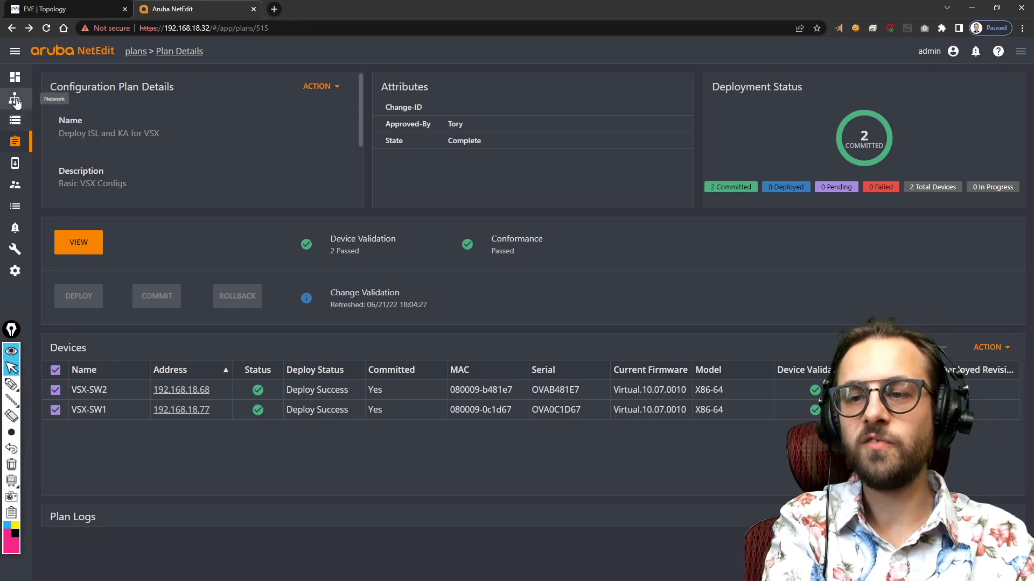
- Open NetEdit's network view and switch to the EVE topology to examine the core and access layer links
click(15, 100)
key(ctrl+Tab)
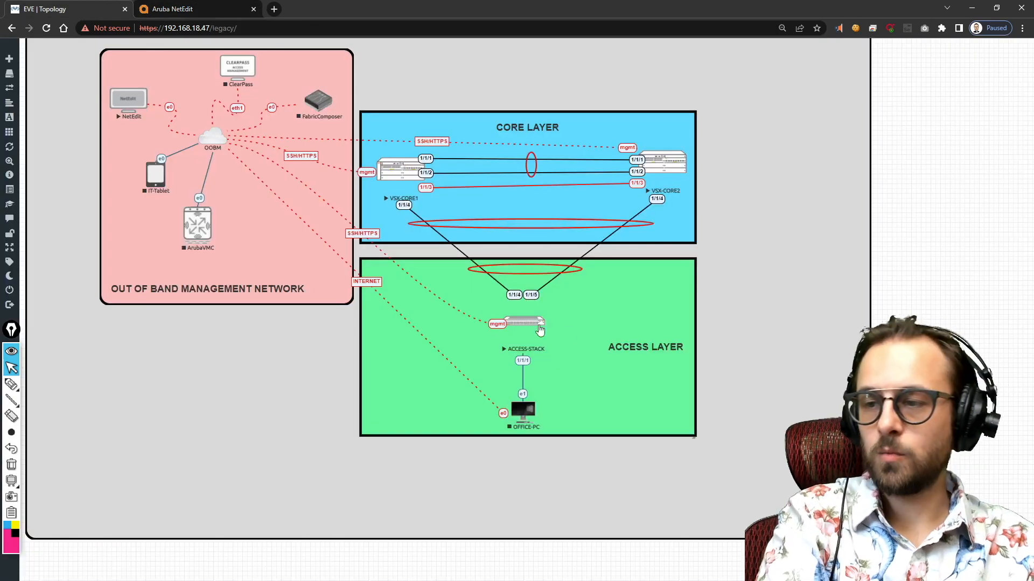